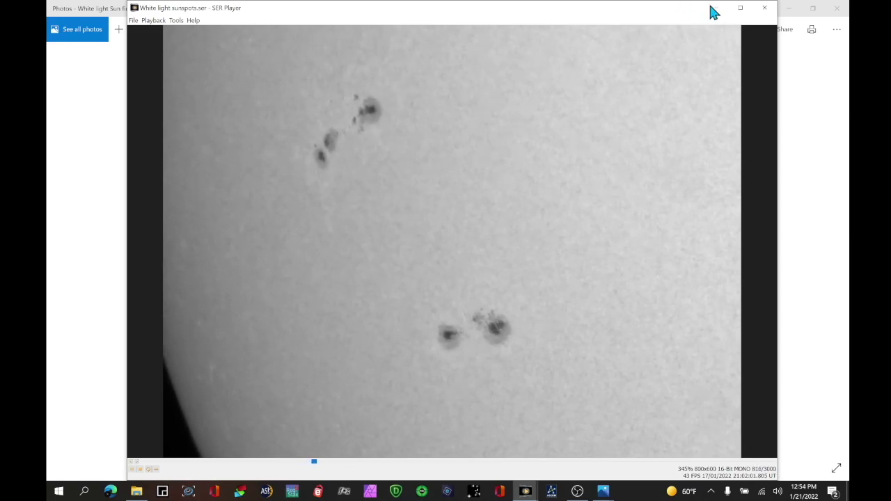
Step: Load White light sunspots.ser into AutoStakkert! and place the stabilization anchor on the larger sunspot in the lower pair
left_click(765, 9)
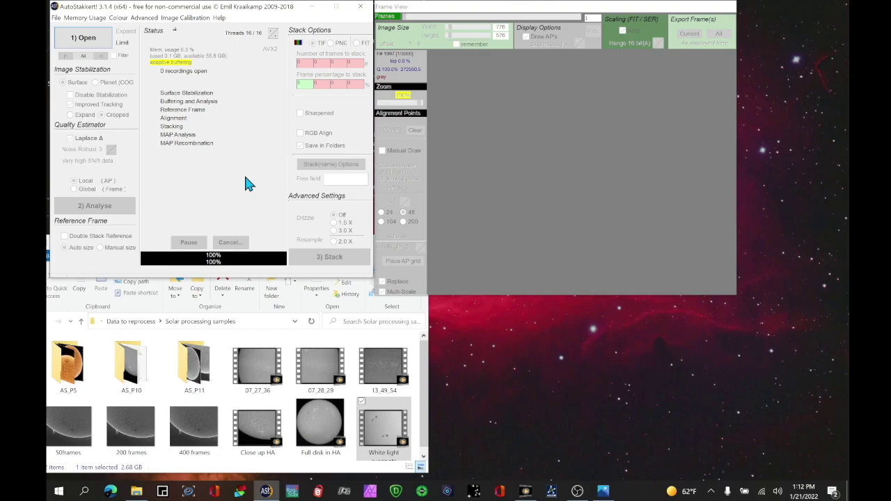
left_click_drag(388, 437, 598, 142)
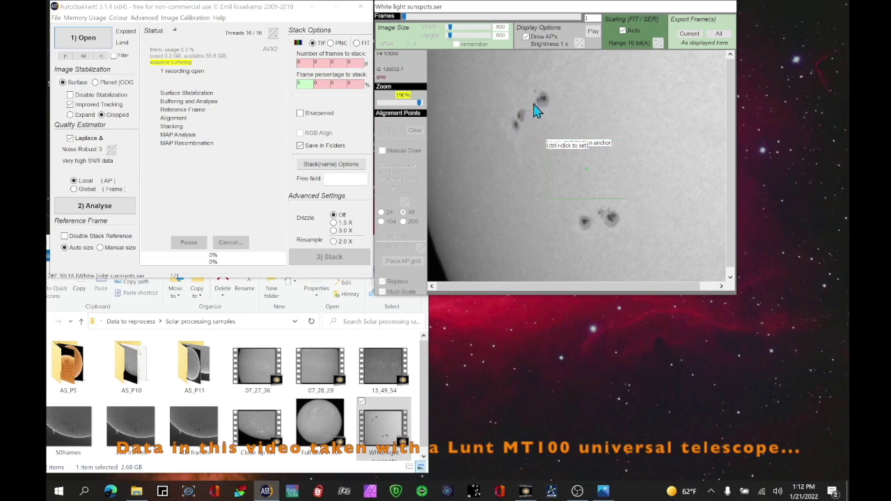
left_click(609, 218, "ctrl")
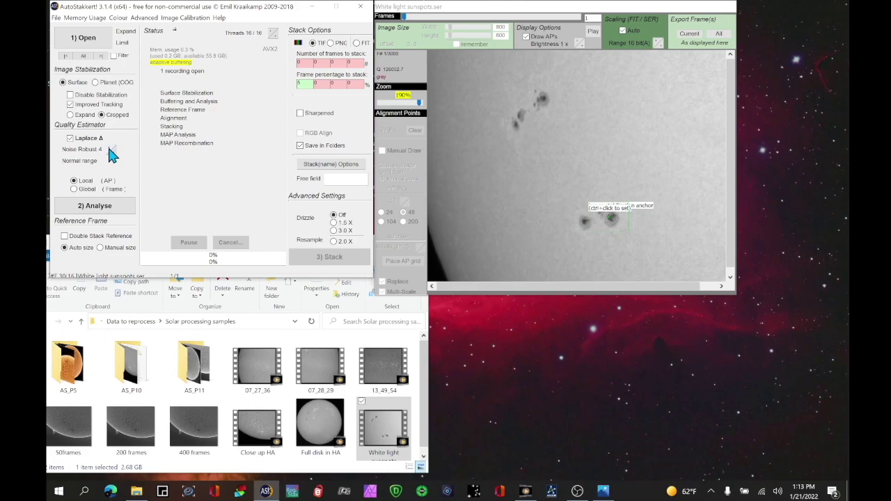
Step: Set Noise Robust to 4 and analyse the white light recording
left_click(113, 153)
left_click(108, 148)
left_click(84, 206)
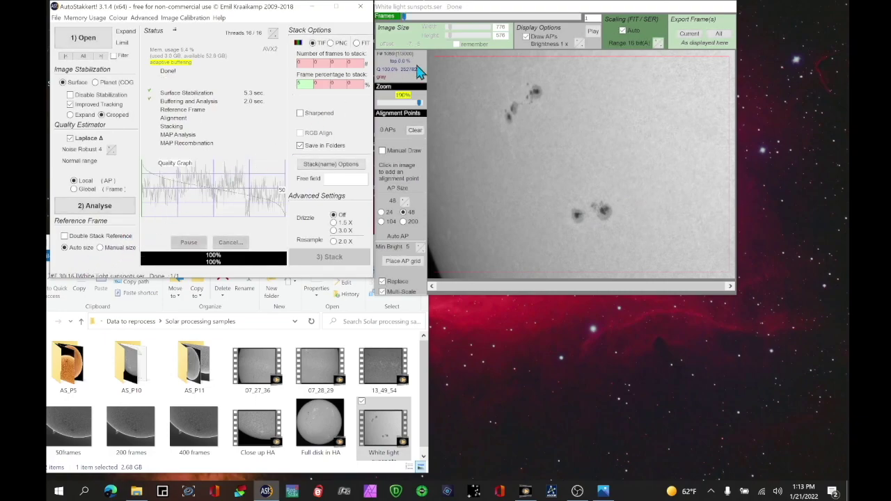
Step: Try adding 10 and 15 as extra frame percentages to stack, with sharpened output enabled
mouse_move(404, 16)
left_mouse_down()
mouse_move(588, 19)
mouse_move(379, 47)
left_mouse_up()
left_click(341, 83)
type("1")
left_click(329, 113)
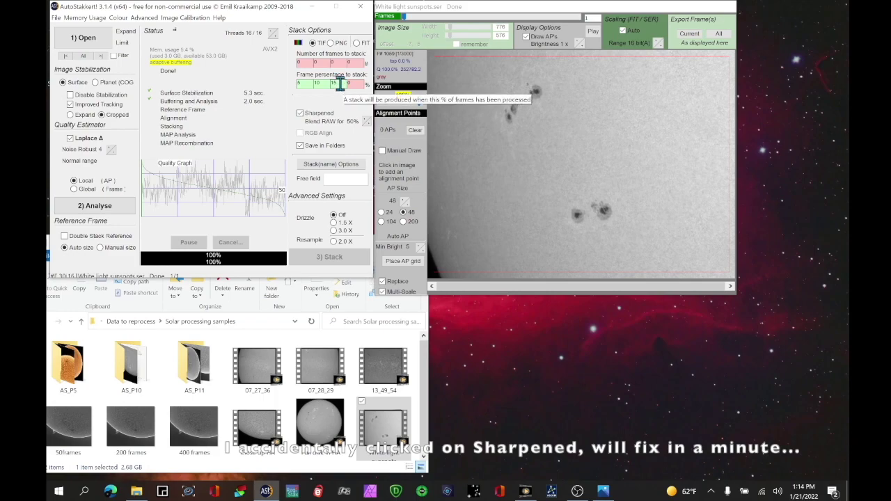
Step: Clear the extra frame percentages and the number of frames to stack, and turn off sharpened output
left_click_drag(343, 85, 309, 83)
key("BackSpace")
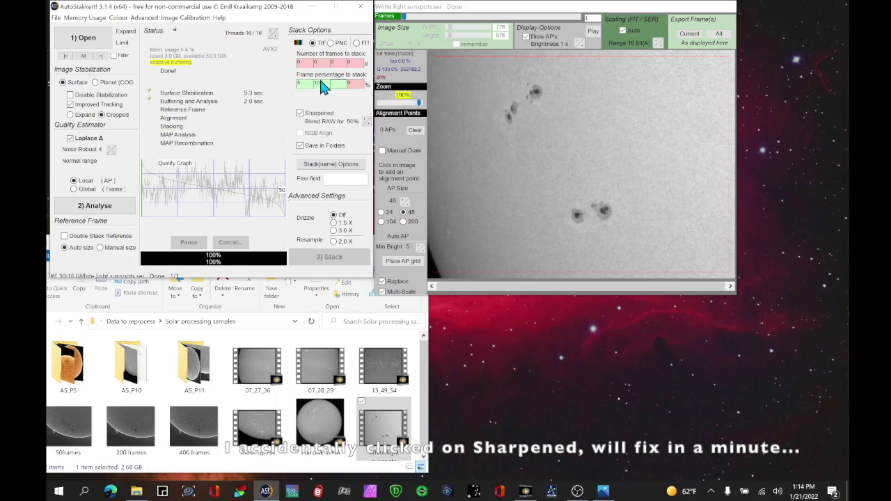
left_click_drag(325, 84, 295, 84)
key("BackSpace")
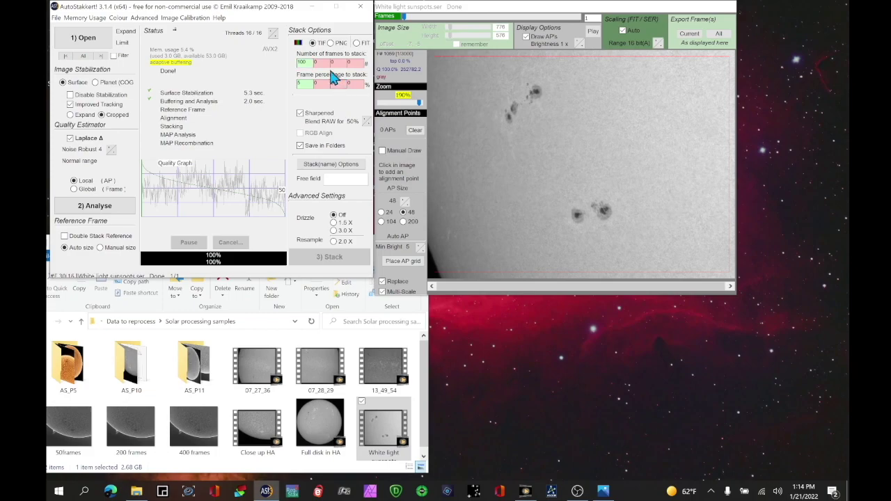
left_click_drag(315, 62, 281, 62)
left_click(307, 86)
left_click(300, 113)
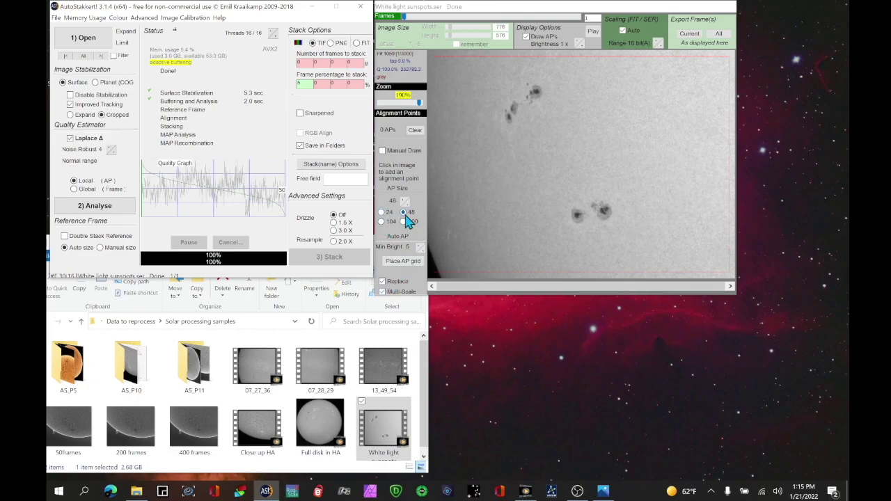
Step: Place an alignment point grid with AP size 24 and stack the white light recording
left_click(383, 213)
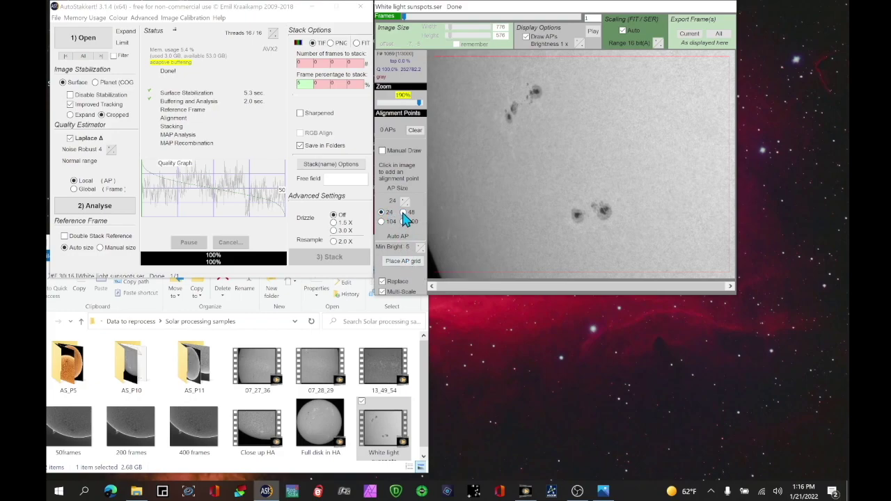
left_click(408, 268)
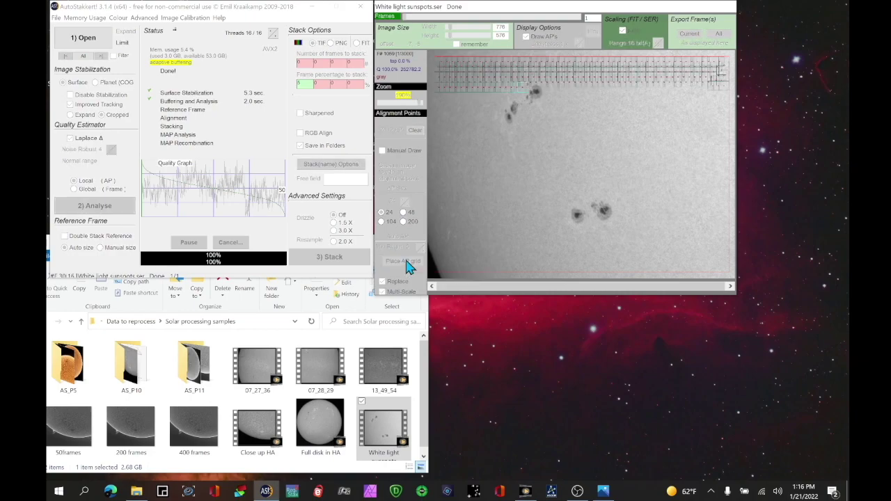
left_click(356, 254)
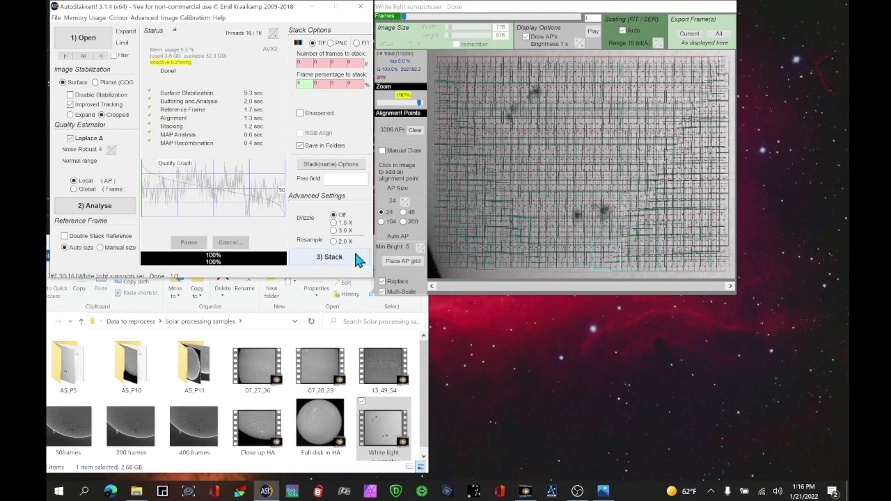
left_click(304, 83)
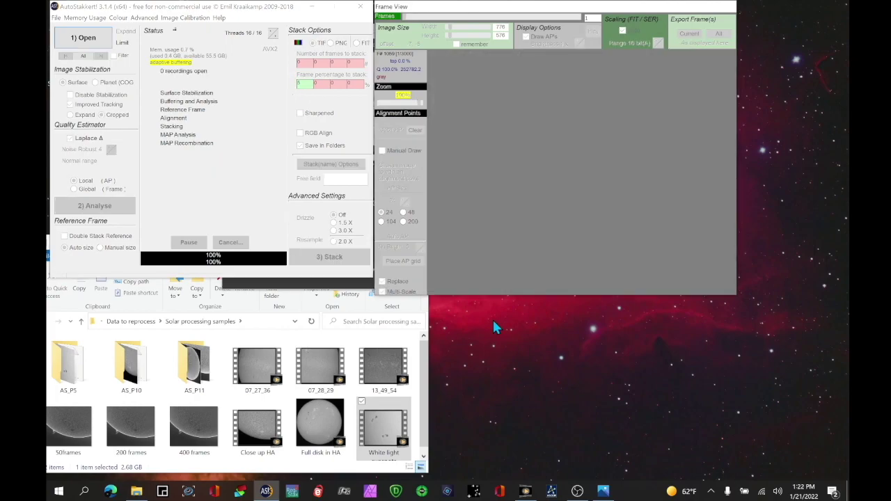
Step: Load Close up HA.ser and place the stabilization anchor on the small dark spot above the bright active region
left_click_drag(254, 436, 543, 155)
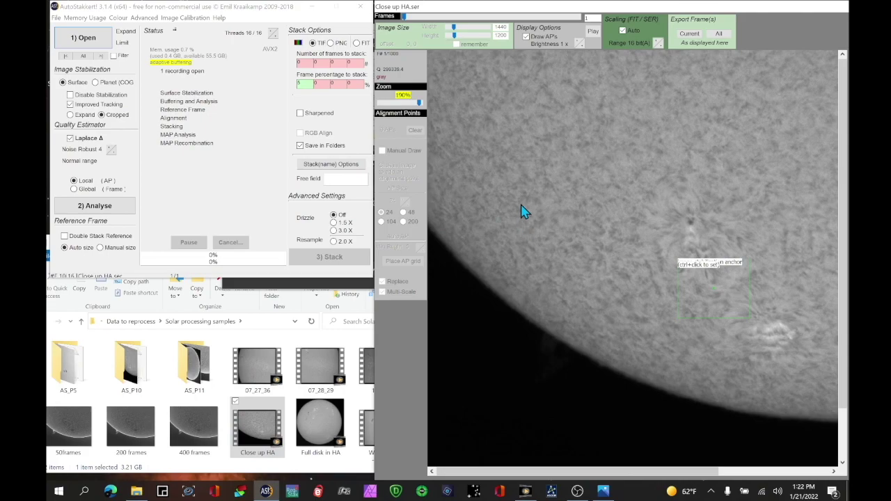
left_click_drag(419, 103, 401, 106)
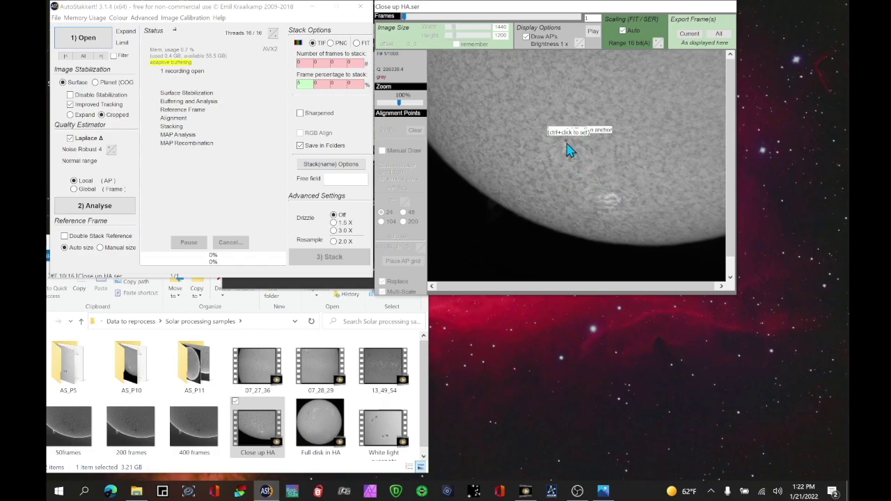
Step: Set Noise Robust to 3, enable Double Stack Reference with 1.5X drizzle, and analyse the close-up recording
left_click(108, 149)
right_click(115, 160)
right_click(115, 165)
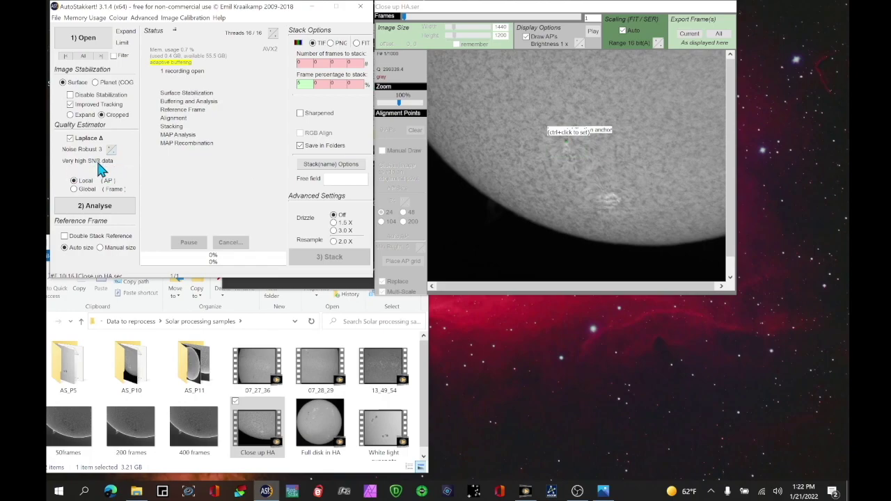
left_click(65, 237)
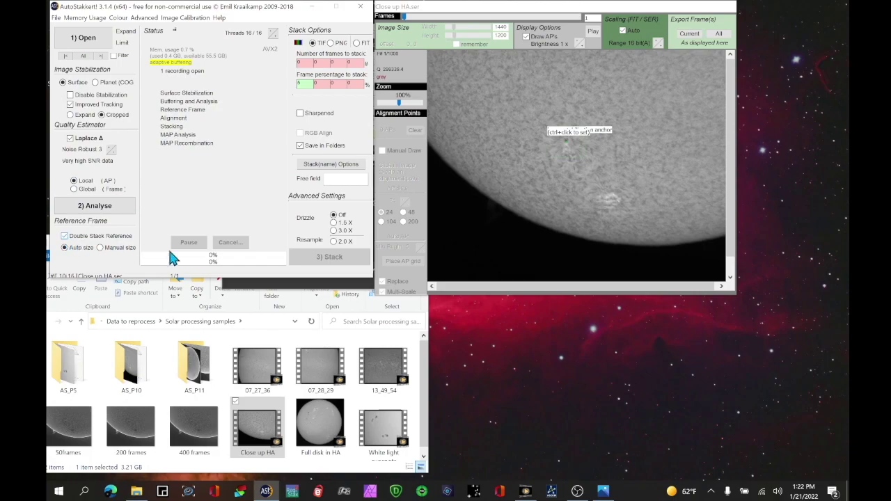
left_click(333, 222)
left_click(113, 207)
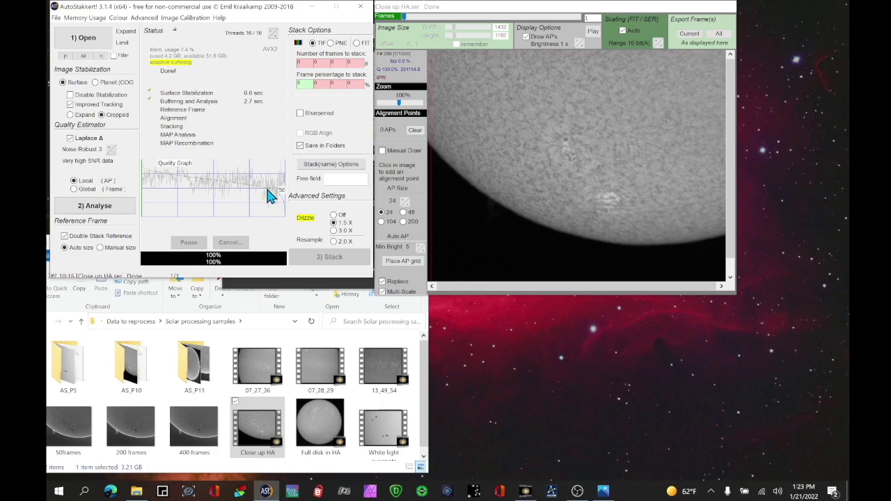
Step: Set the frame percentage to stack to 12 and place an alignment point grid with AP size 24
mouse_move(266, 189)
double_click(305, 84)
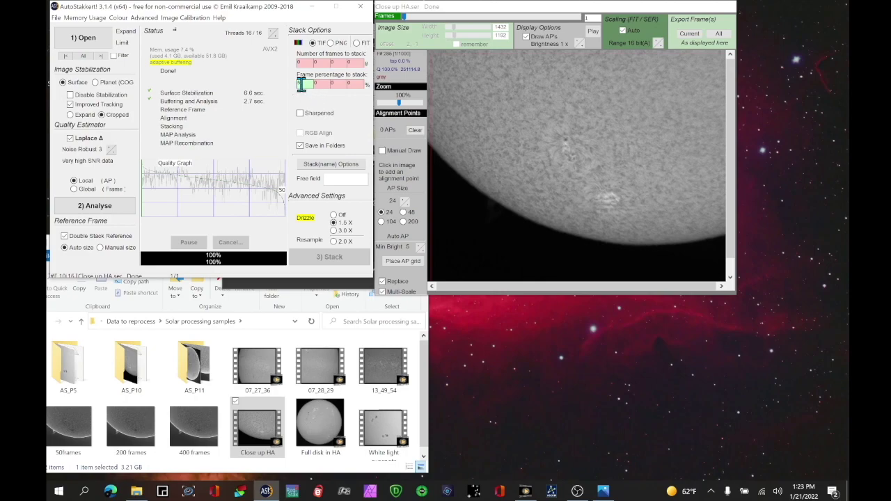
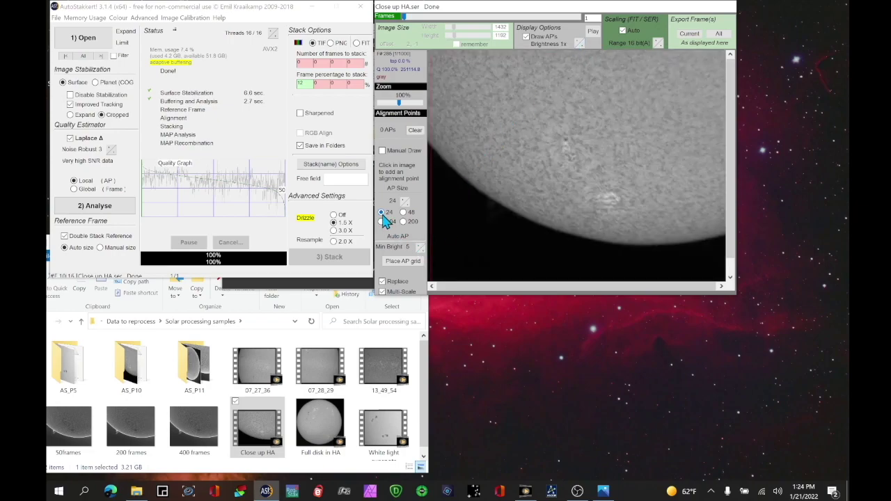
left_click(409, 261)
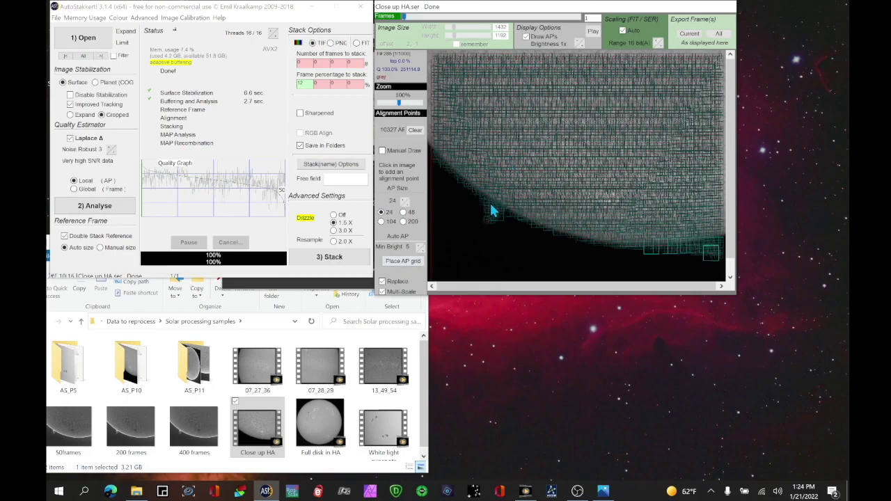
Step: Try an alignment point grid with Min Bright 15, and place the grid again with Min Bright 5
left_click(419, 246)
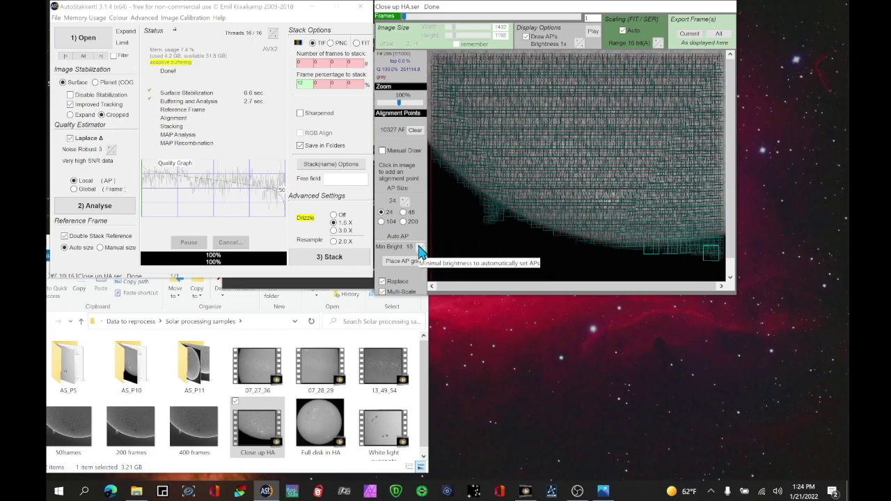
left_click(409, 263)
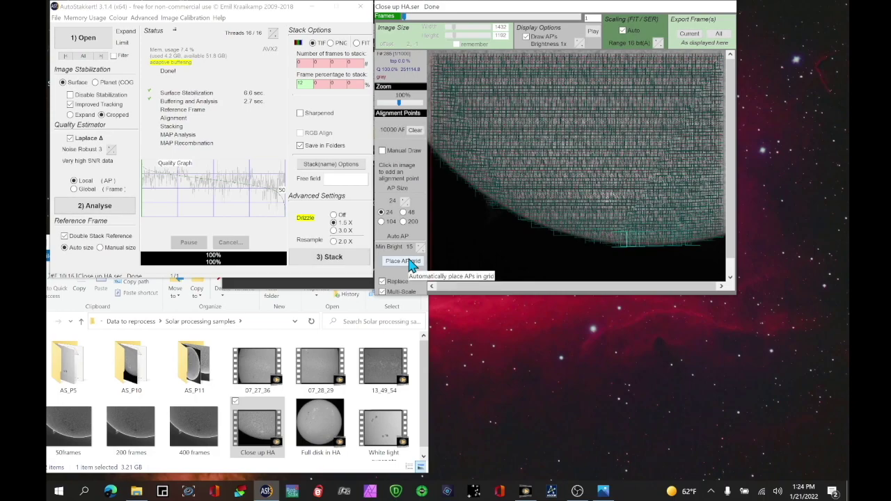
left_click(422, 250)
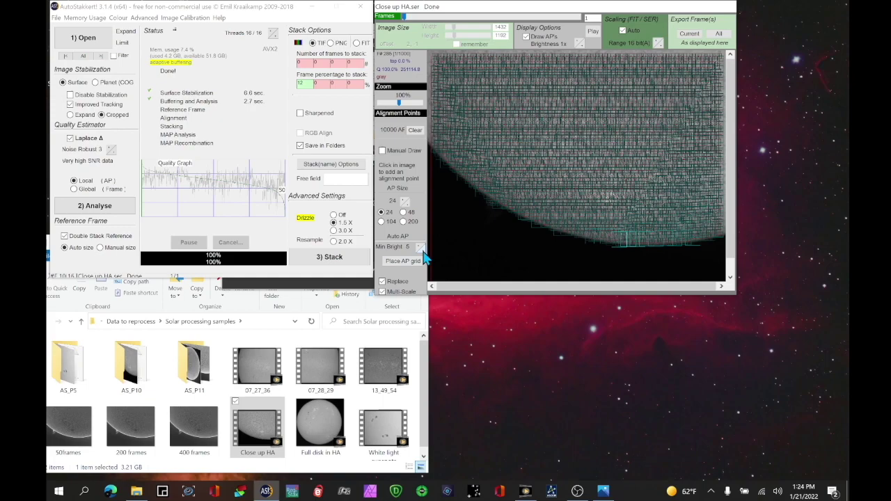
left_click(411, 261)
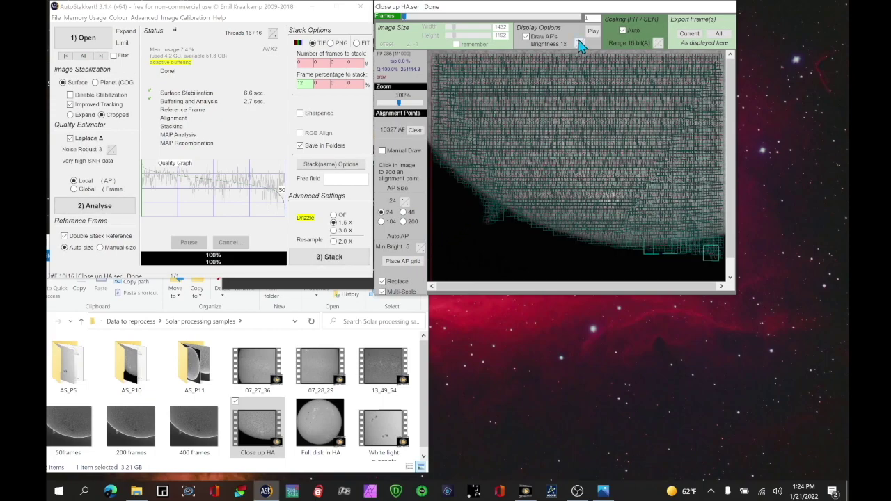
Step: Raise the preview brightness to 32x to check the faint area beyond the solar limb
left_click(578, 42)
left_click(578, 41)
left_click(578, 41)
left_click(579, 43)
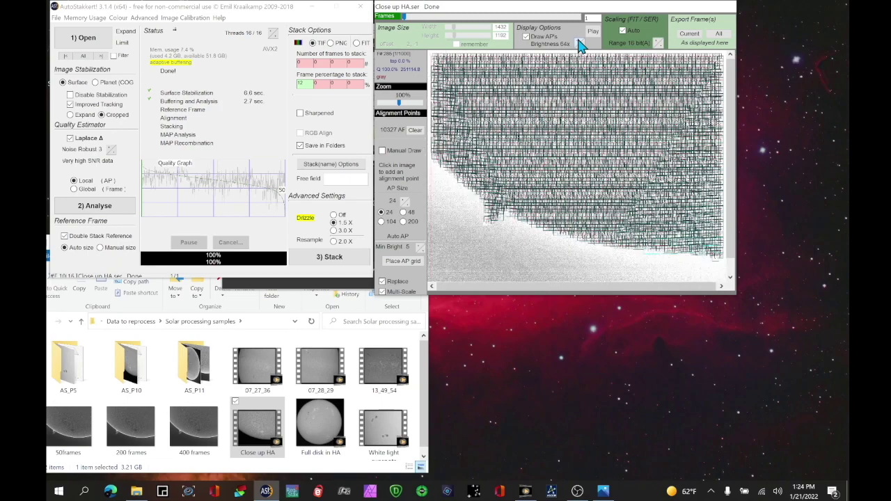
left_click(580, 45)
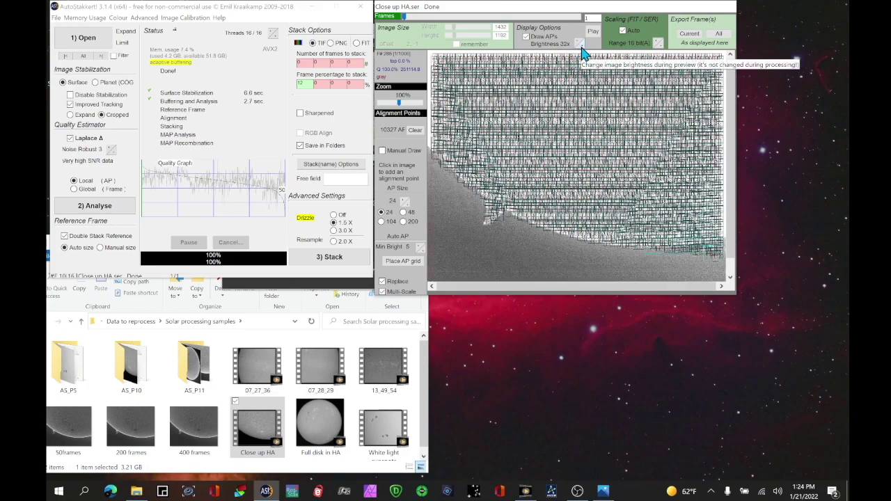
Step: Add individual alignment points just outside the limb, around the prominence and near the grid's lower-right end
left_click(486, 224)
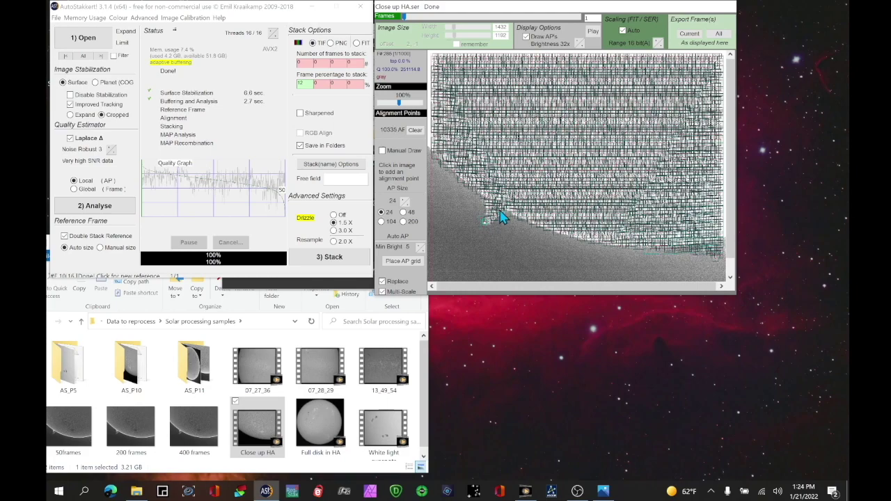
left_click(488, 213)
left_click(488, 221)
left_click(484, 225)
left_click(717, 261)
left_click(718, 262)
left_click(712, 258)
left_click(704, 255)
Step: Stack the close-up recording and reset the preview brightness to 1x
left_click(332, 256)
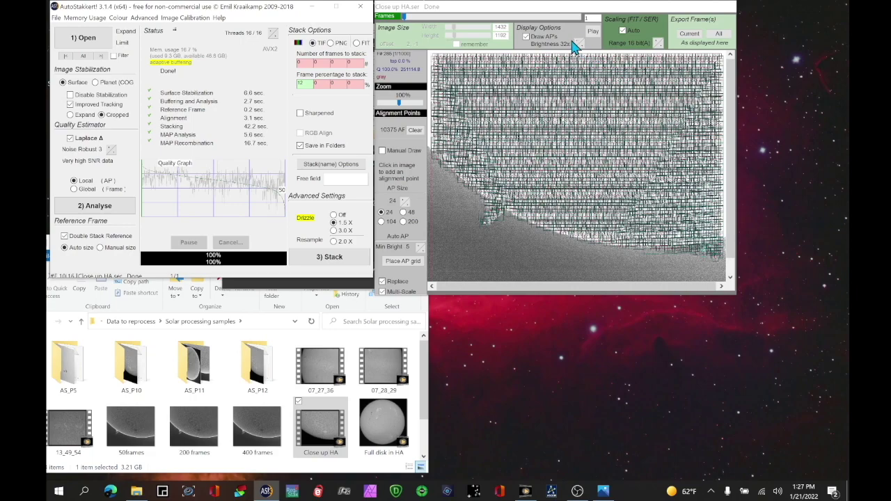
left_click(582, 46)
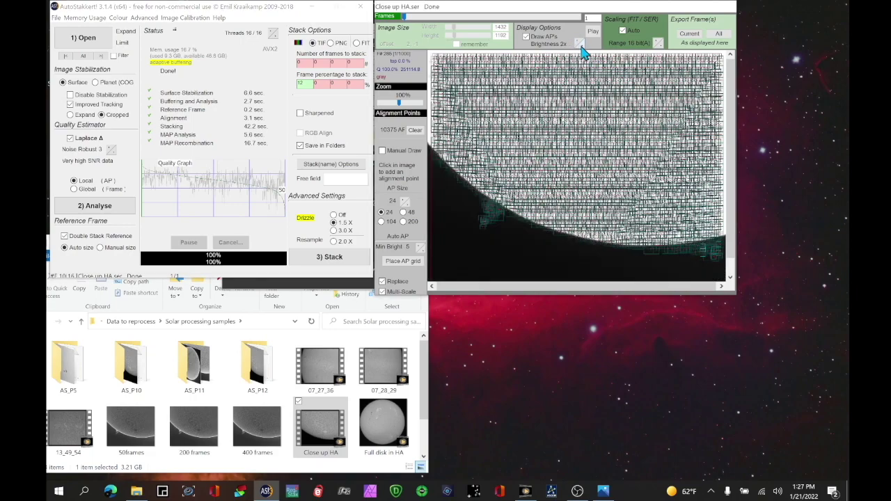
left_click(582, 49)
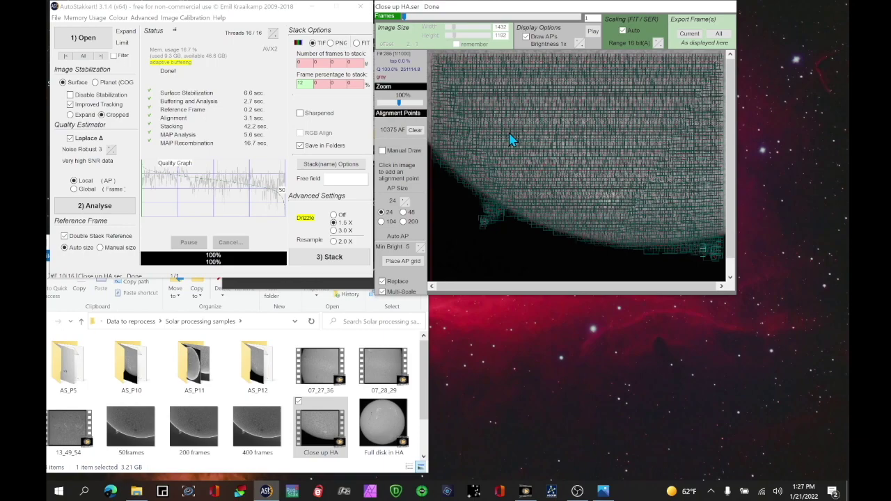
Step: Open the AS_P12 output folder and inspect the stacked close-up image
double_click(257, 366)
double_click(132, 364)
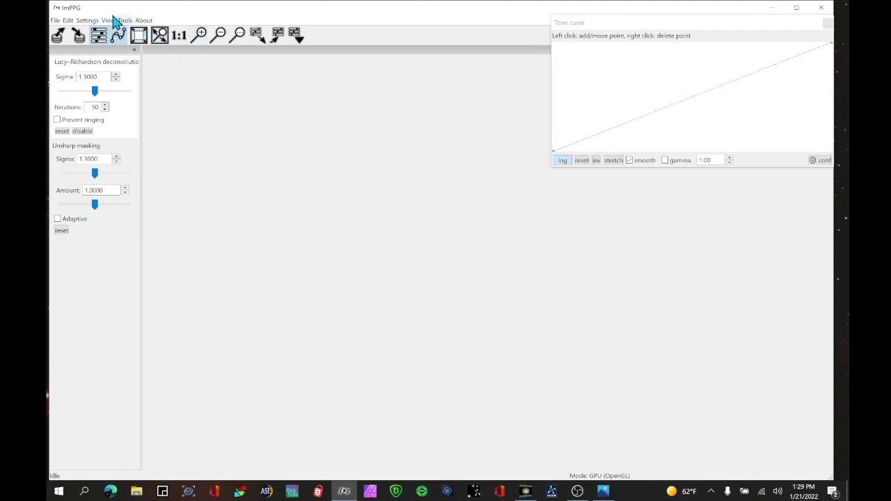
Step: Switch to ImPPG and open the stacked image White light sunspots_lapl4_ap3386 from the AS_P5 folder
left_click(55, 20)
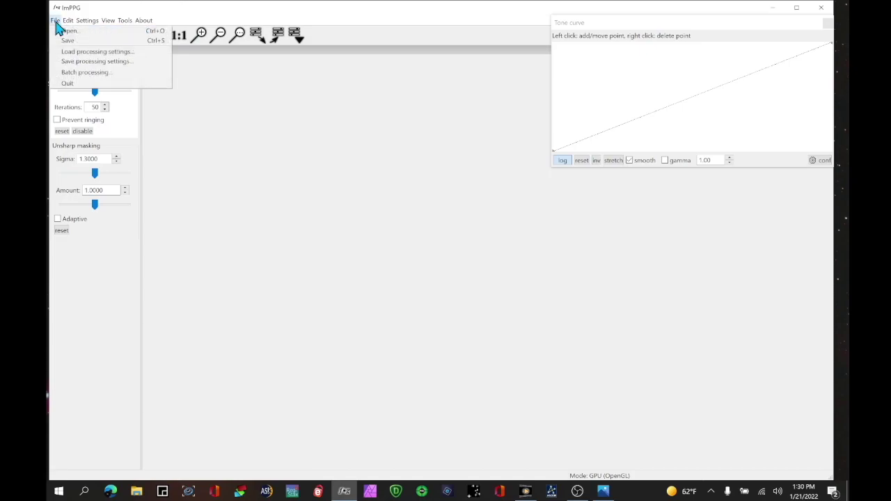
left_click(69, 32)
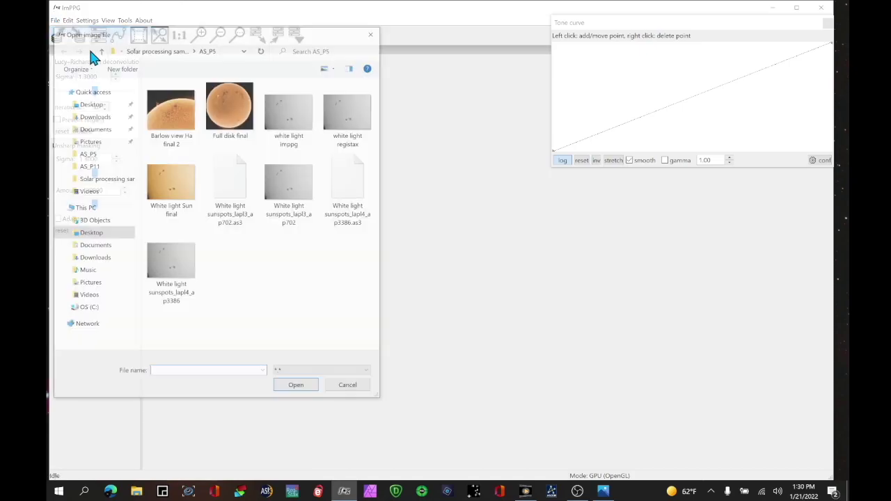
left_click(179, 271)
double_click(176, 269)
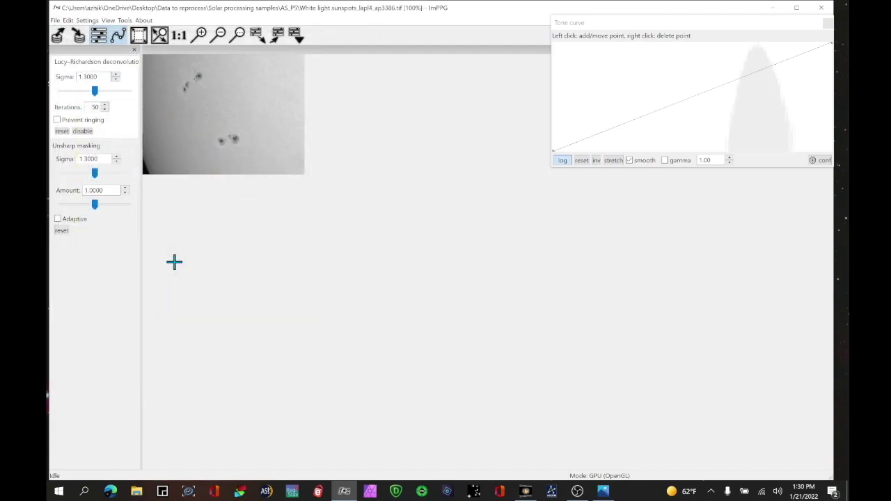
left_click(201, 35)
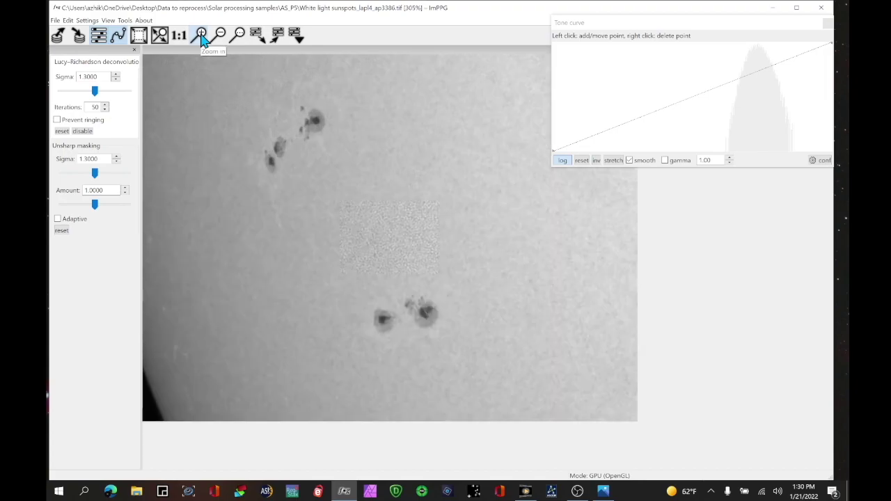
Step: Select the whole sunspot image for processing and check the processing back end setting
left_click(139, 38)
left_click(140, 43)
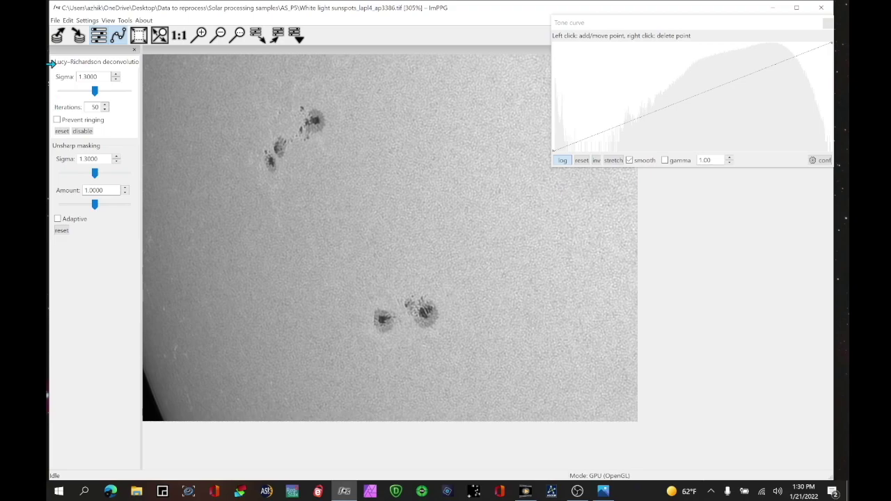
left_click(85, 21)
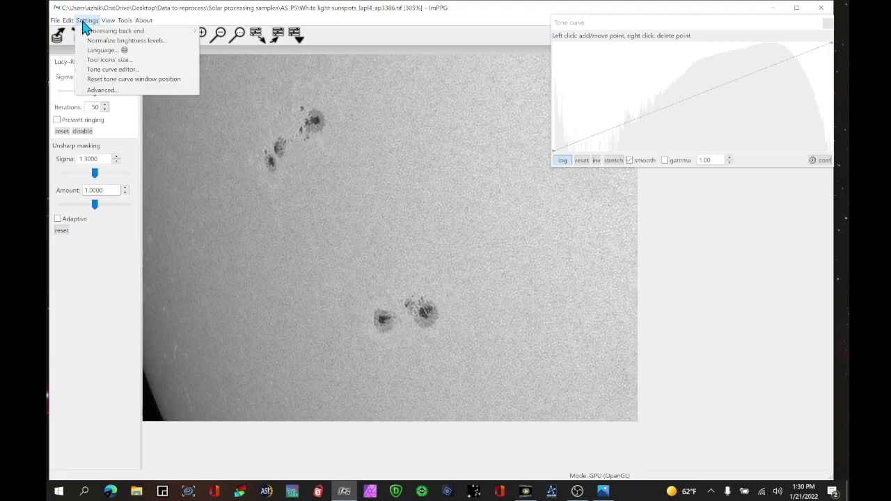
mouse_move(91, 32)
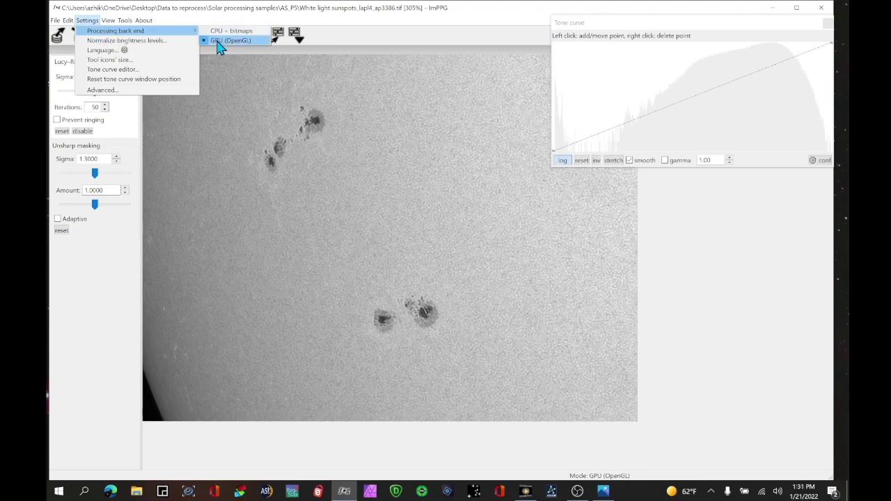
left_click(84, 20)
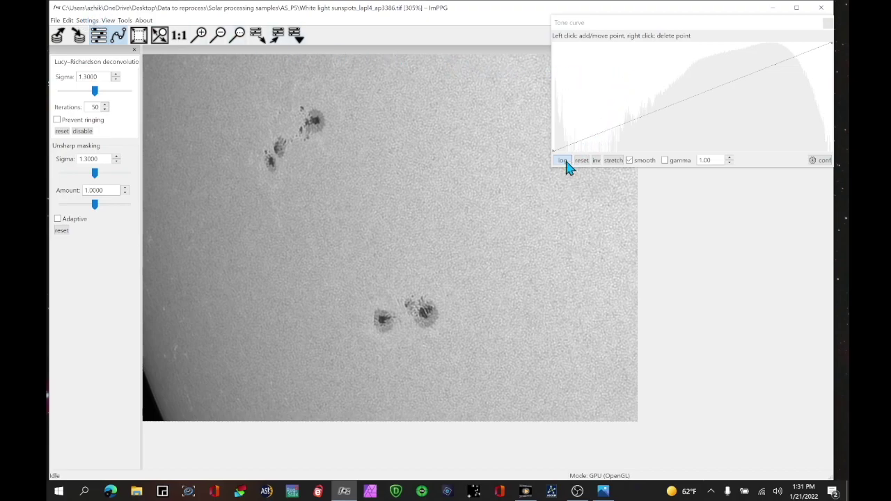
Step: Enlarge the tone curve editor and pull a point in the curve's lower quarter slightly below the diagonal to darken the shadows
left_click_drag(550, 170, 464, 217)
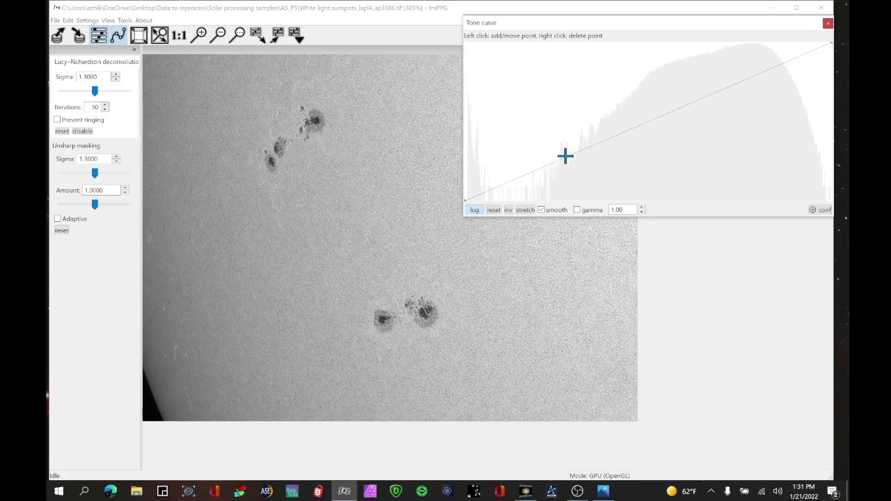
mouse_move(565, 155)
left_mouse_down()
mouse_move(578, 173)
mouse_move(557, 156)
mouse_move(552, 133)
mouse_move(571, 159)
left_mouse_up()
left_click_drag(664, 134, 554, 174)
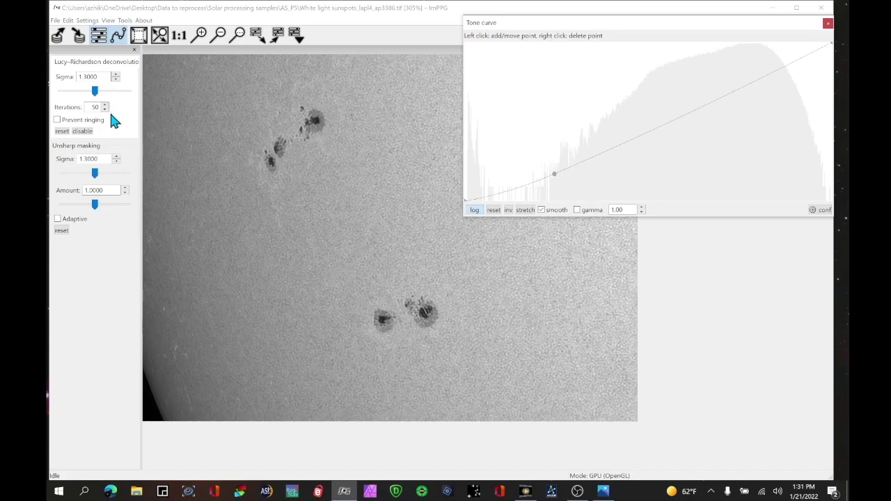
Step: Enable ringing prevention for the Lucy-Richardson deconvolution and set its iterations to 70
left_click(58, 120)
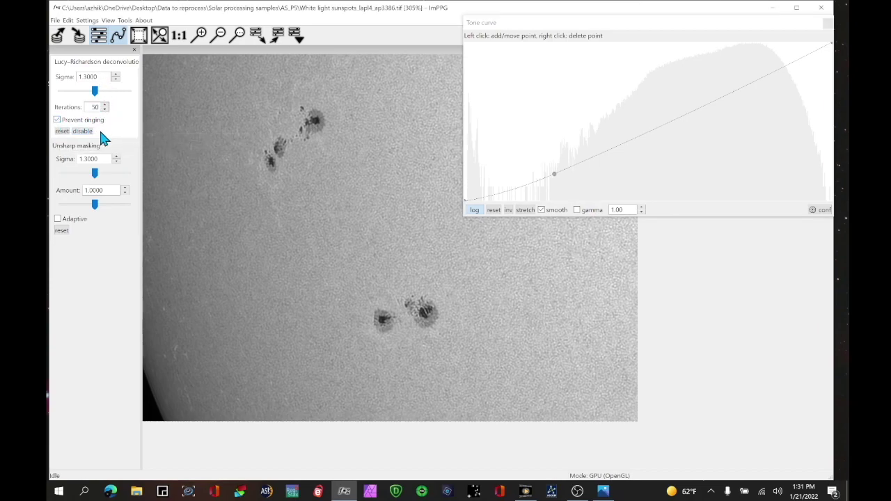
left_click(105, 106)
left_click(105, 106)
left_click(105, 106)
left_click(105, 106)
left_click(105, 106)
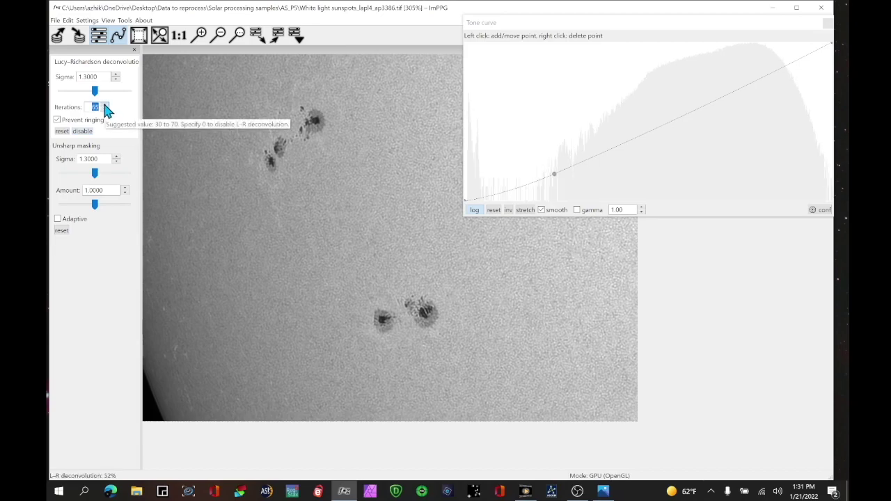
type("70")
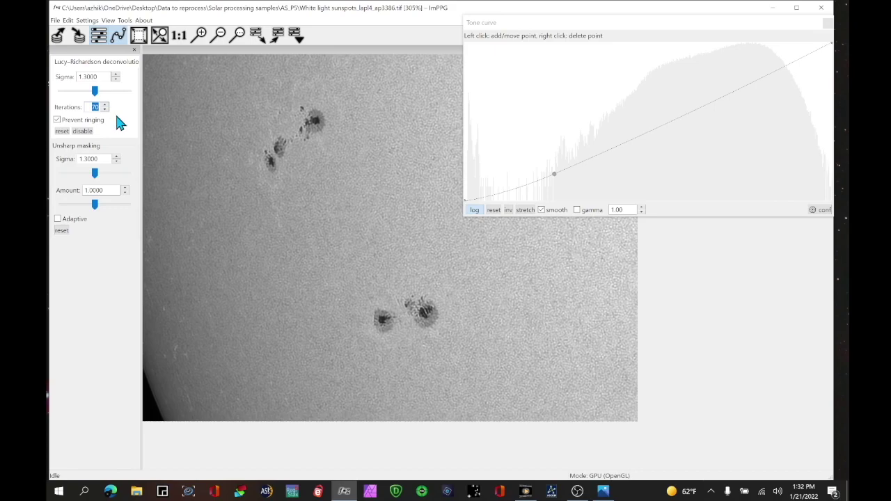
Step: Set the unsharp masking amount to about 2.83 and the Lucy-Richardson deconvolution sigma to about 0.69
left_click(95, 204)
left_click_drag(94, 204, 119, 204)
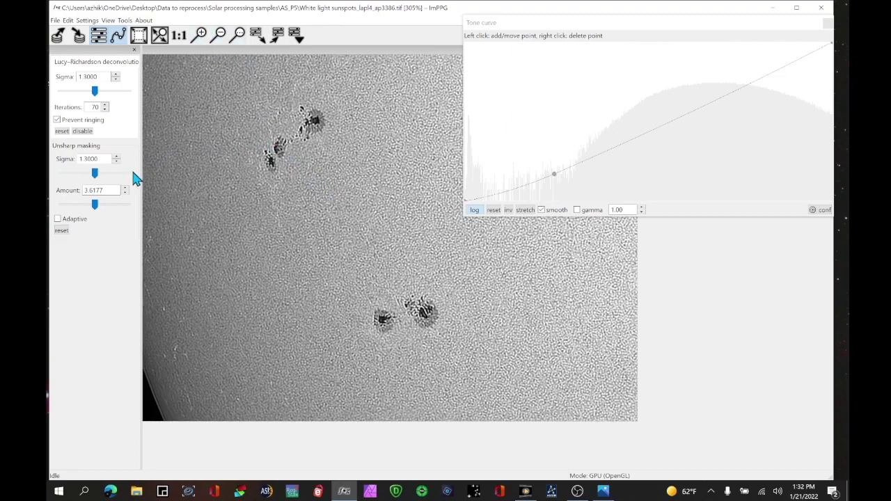
left_click_drag(96, 211, 89, 210)
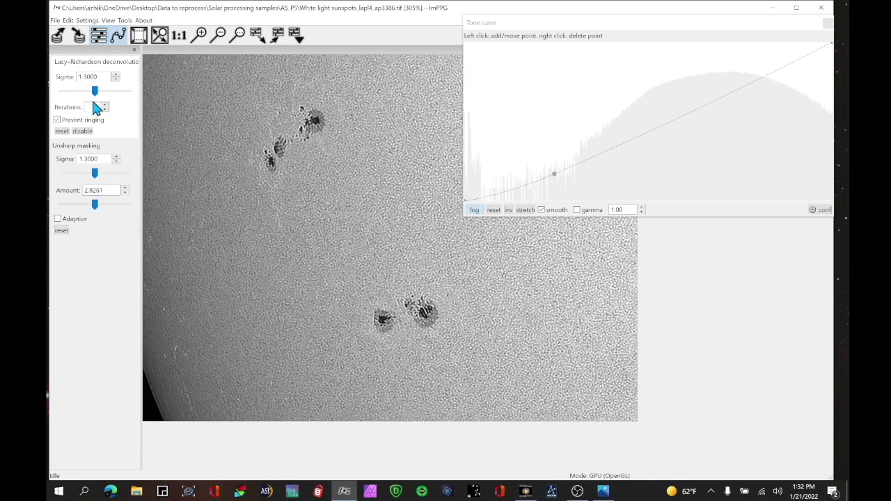
left_click_drag(95, 94, 60, 97)
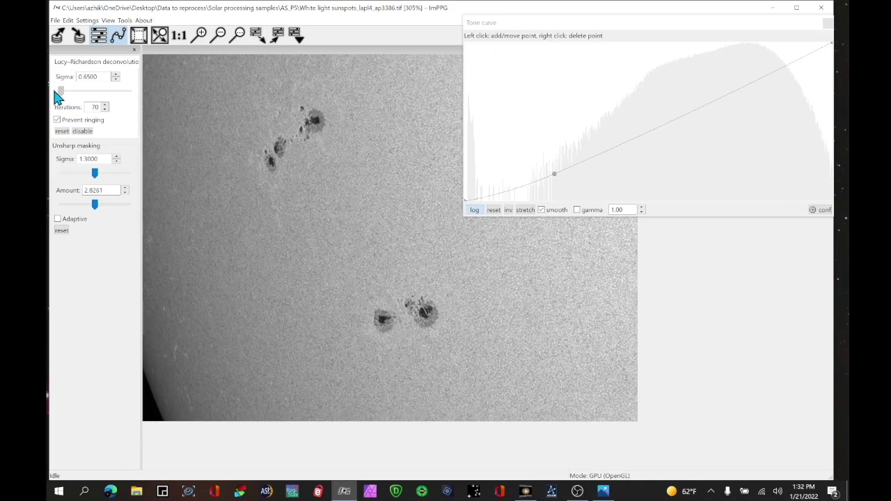
left_click_drag(60, 97, 60, 98)
mouse_move(93, 93)
left_mouse_down()
mouse_move(74, 93)
mouse_move(98, 99)
left_mouse_up()
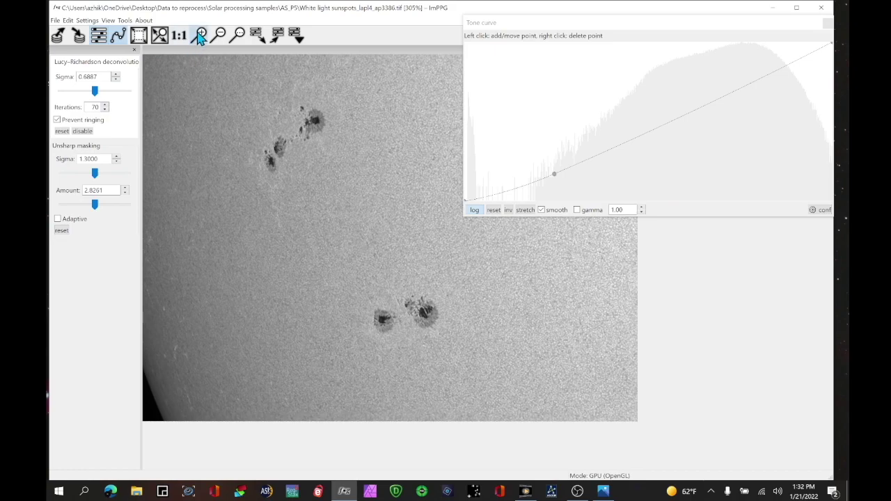
Step: Inspect the sunspots up close and set unsharp masking to a sigma of about 1.40 and an amount of about 2.34
left_click(200, 35)
left_click(200, 35)
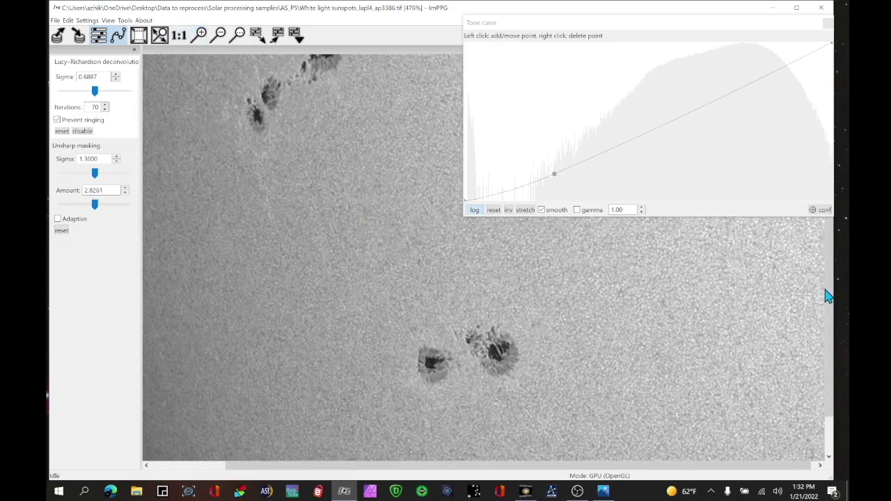
scroll(829, 294, "up", 3)
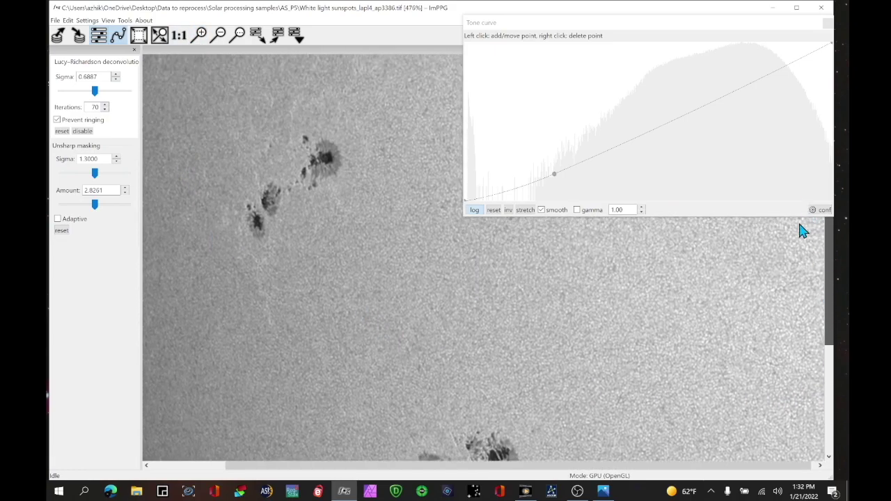
scroll(801, 229, "down", 3)
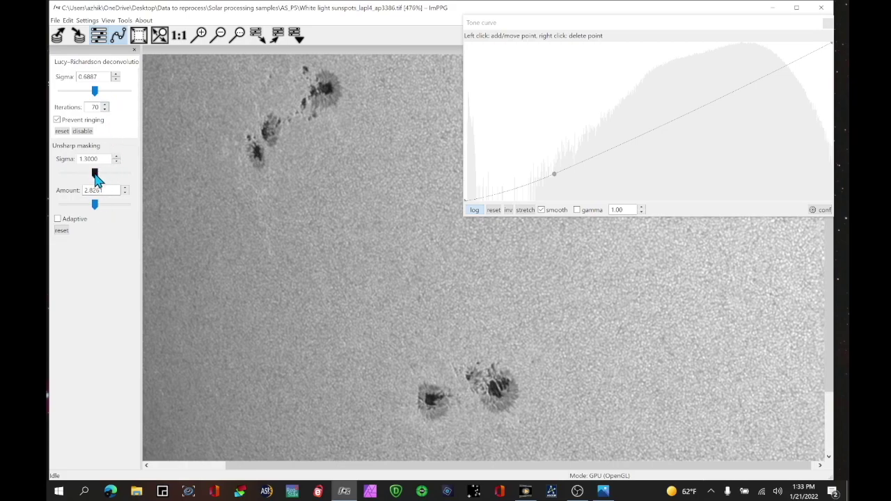
left_click_drag(95, 179, 98, 198)
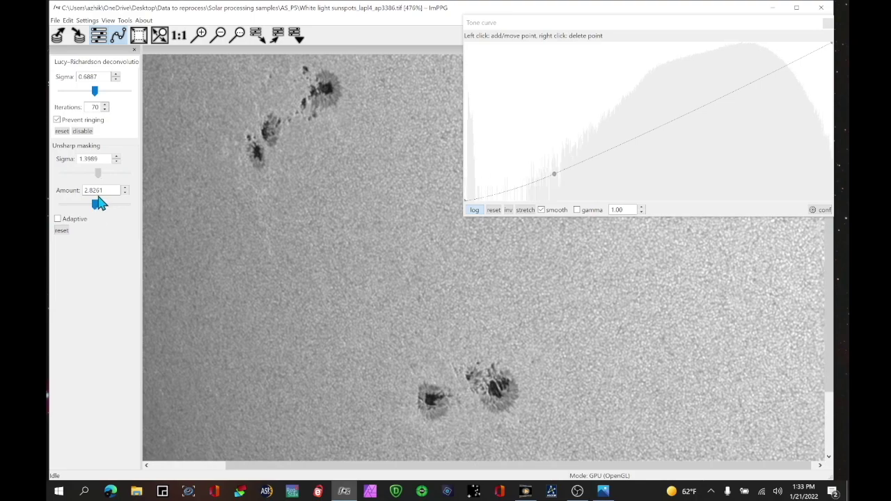
mouse_move(96, 209)
left_mouse_down()
mouse_move(72, 202)
mouse_move(105, 211)
mouse_move(90, 220)
left_mouse_up()
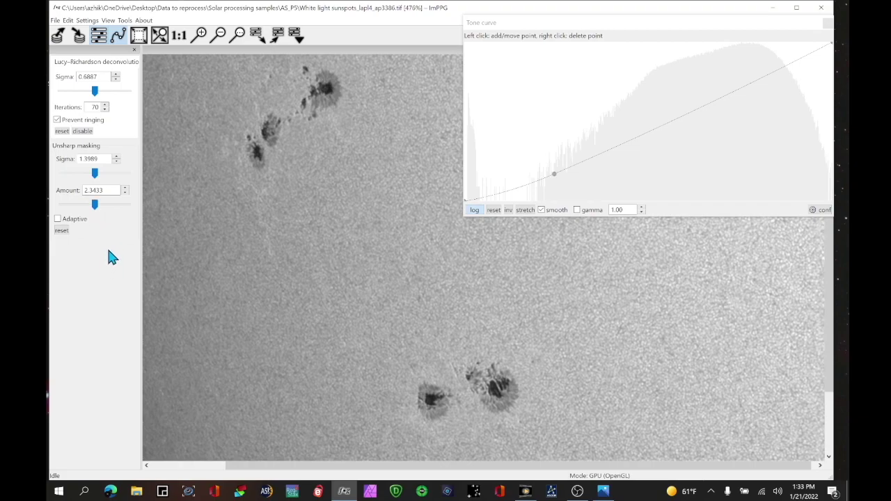
Step: Save the sharpened sunspot image in the AS_P5 folder as "12 white light example"
left_click(57, 21)
left_click(57, 21)
left_click(59, 22)
left_click(67, 40)
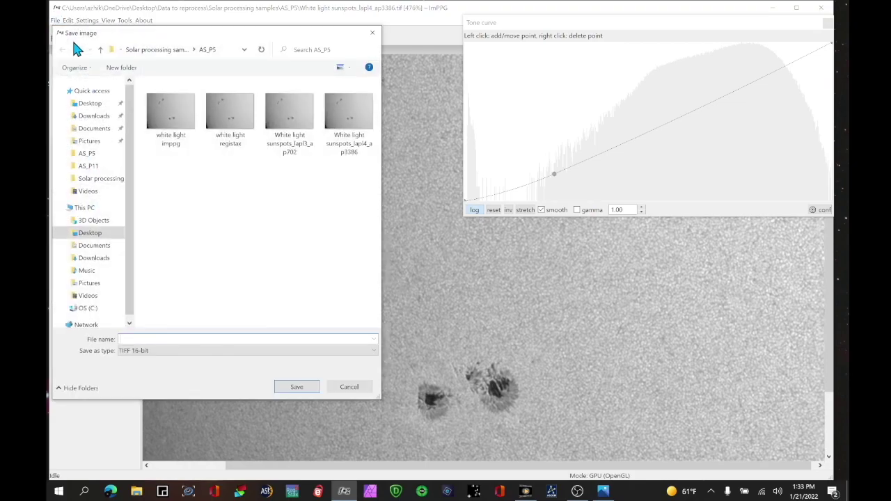
type("12 white light example")
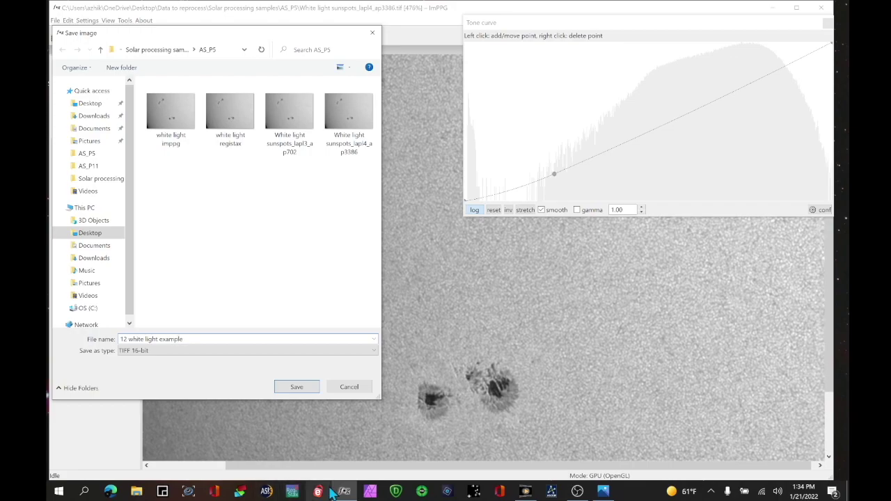
left_click(296, 386)
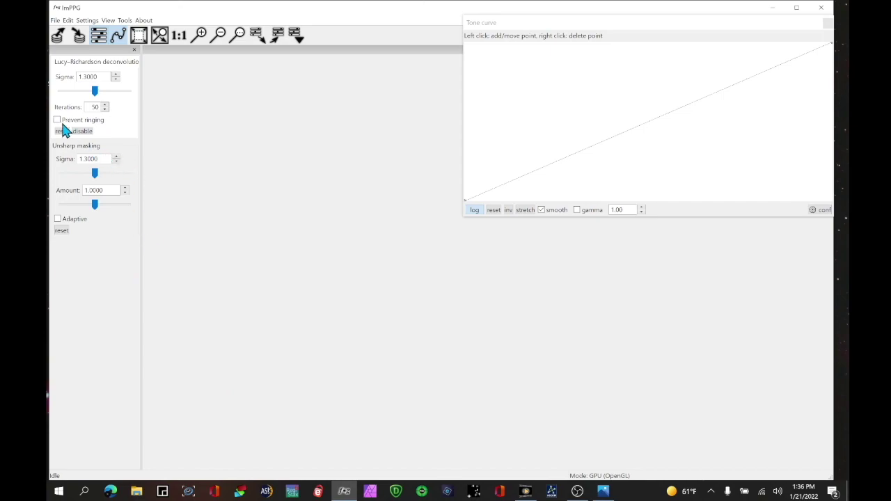
Step: Open the stacked hydrogen-alpha image Close up HA_lapl3_ap10375_Drizzle15 from the AS_P12 folder
left_click(56, 21)
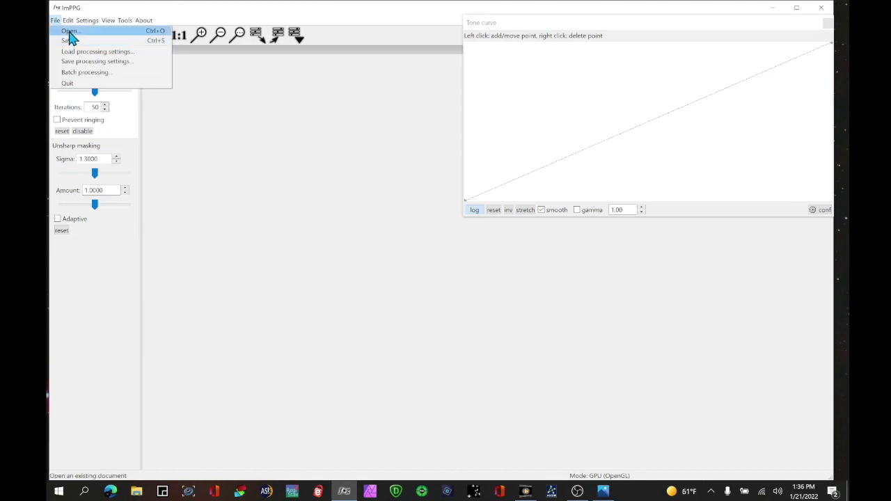
left_click(69, 32)
double_click(241, 105)
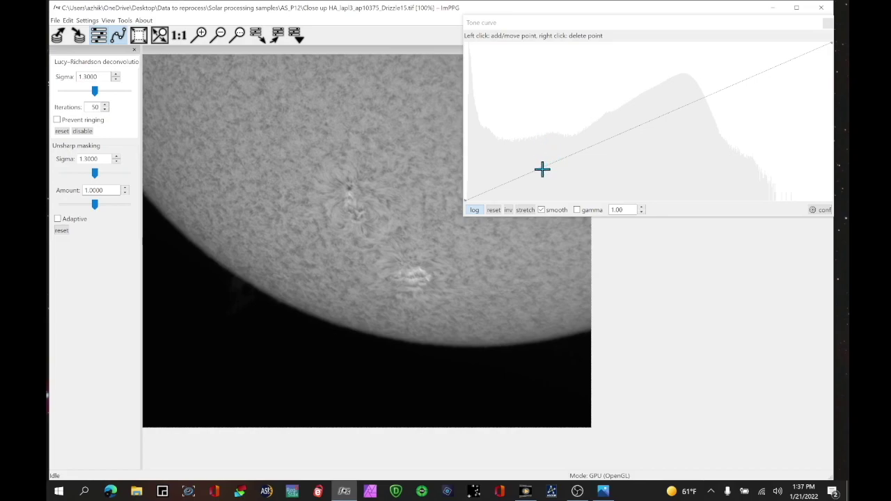
Step: Invert the solar disk's tones by lowering the curve's white end to black and adding points for a shadow-side peak and falling slope
left_click_drag(542, 168, 508, 125)
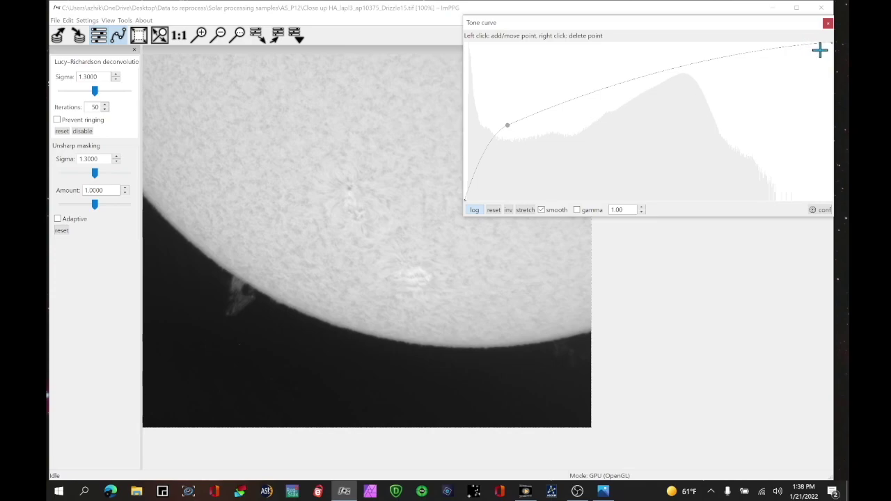
left_click_drag(827, 42, 847, 220)
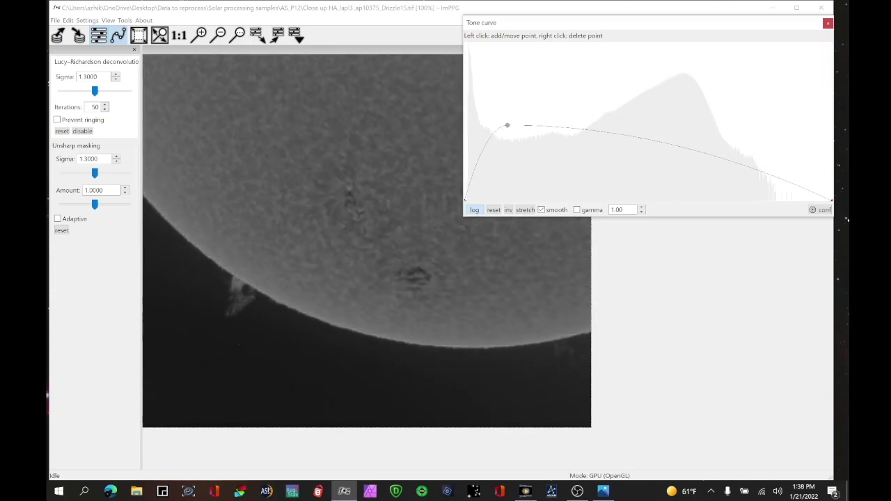
left_click_drag(563, 126, 565, 52)
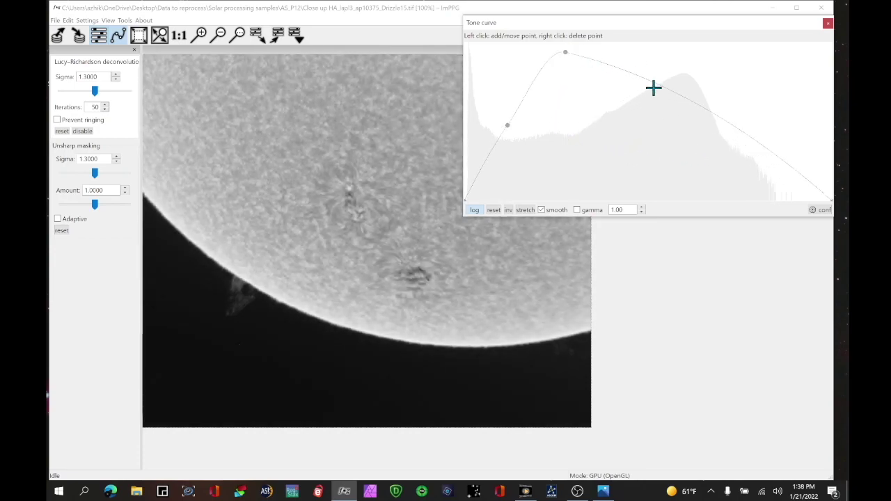
left_click_drag(646, 79, 652, 99)
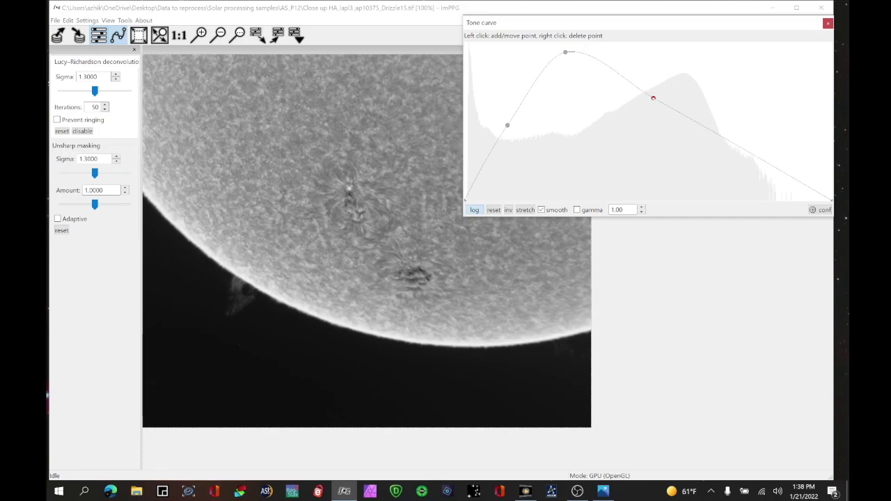
mouse_move(735, 143)
left_mouse_down()
mouse_move(737, 166)
mouse_move(736, 153)
left_mouse_up()
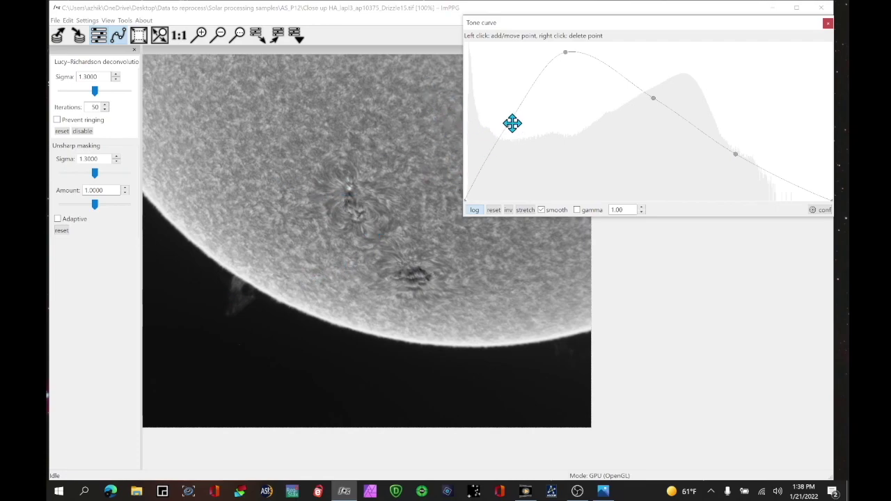
Step: Brighten the prominence by shifting the curve's shadow point and peak toward the dark end, and add a point just past the peak
left_click_drag(508, 123, 485, 126)
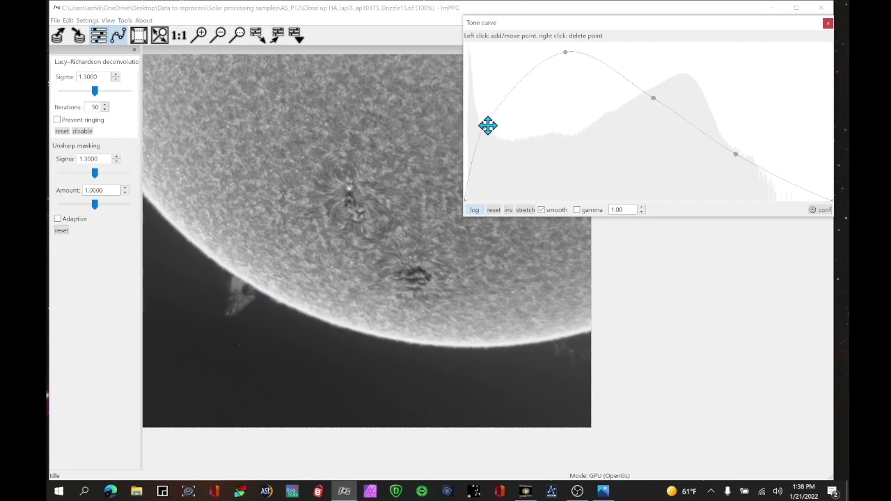
left_click_drag(485, 124, 488, 99)
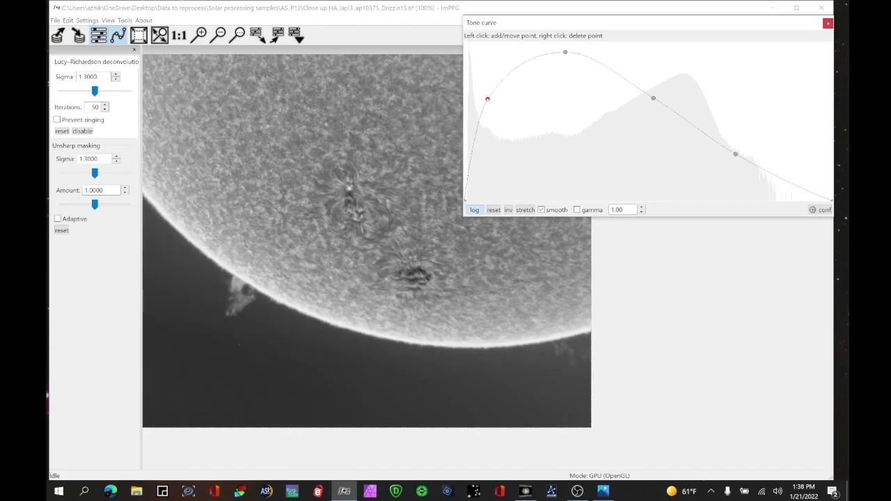
left_click_drag(567, 52, 528, 57)
left_click(558, 60)
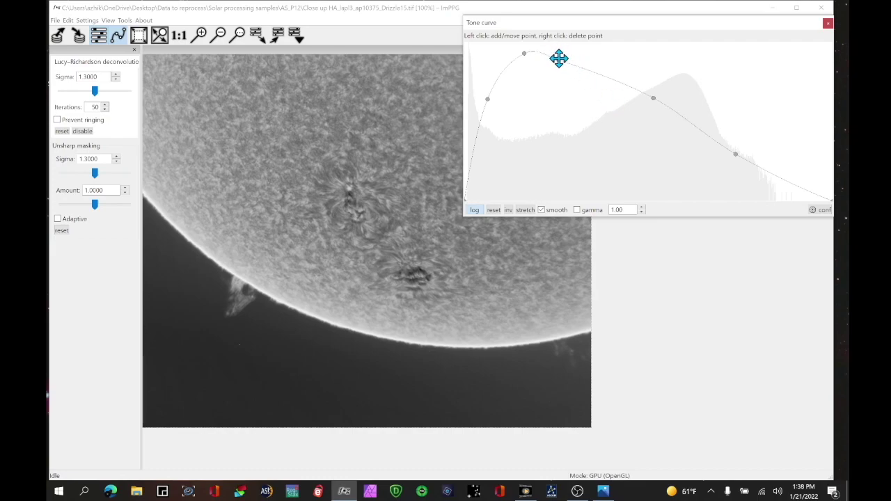
mouse_move(569, 64)
left_mouse_down()
mouse_move(608, 74)
mouse_move(618, 40)
mouse_move(606, 73)
mouse_move(565, 58)
mouse_move(584, 66)
left_mouse_up()
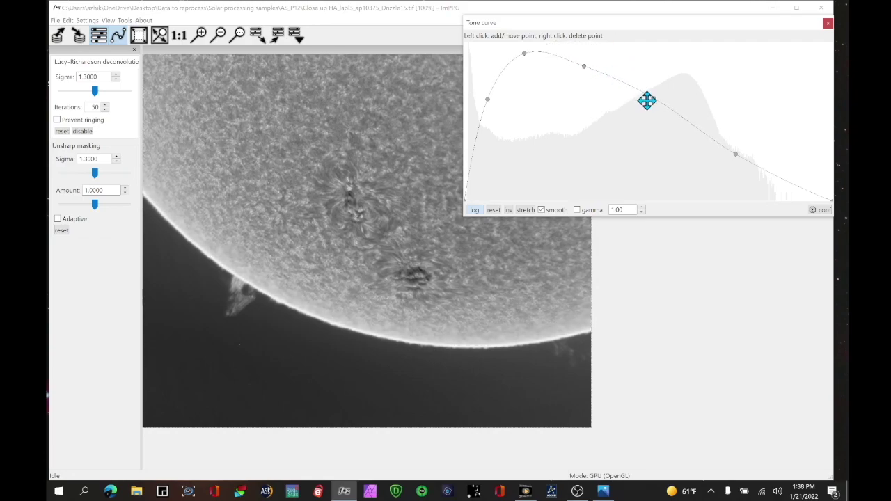
Step: Increase disk contrast by moving the two points on the curve's falling slope toward the shadows and adding another near its white end
left_click(639, 99)
left_click_drag(639, 99, 642, 94)
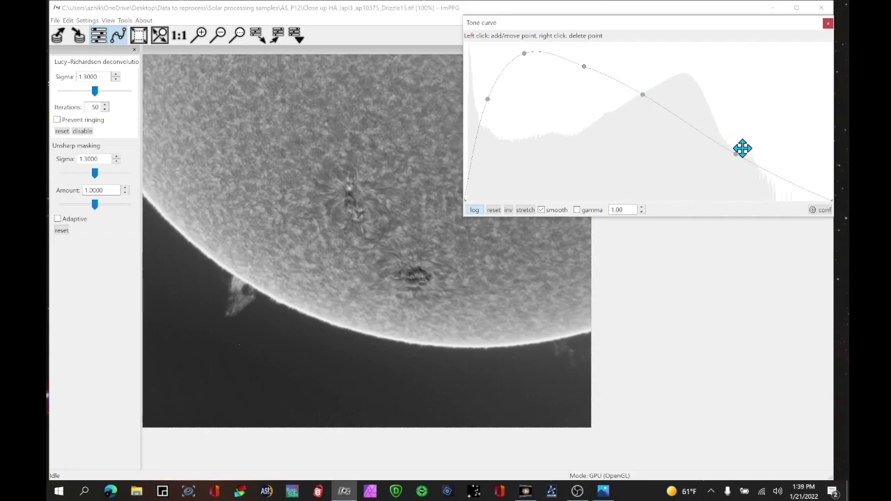
left_click_drag(738, 154, 713, 157)
mouse_move(666, 20)
left_mouse_down()
mouse_move(723, 246)
mouse_move(694, 225)
mouse_move(648, 31)
mouse_move(657, 10)
left_mouse_up()
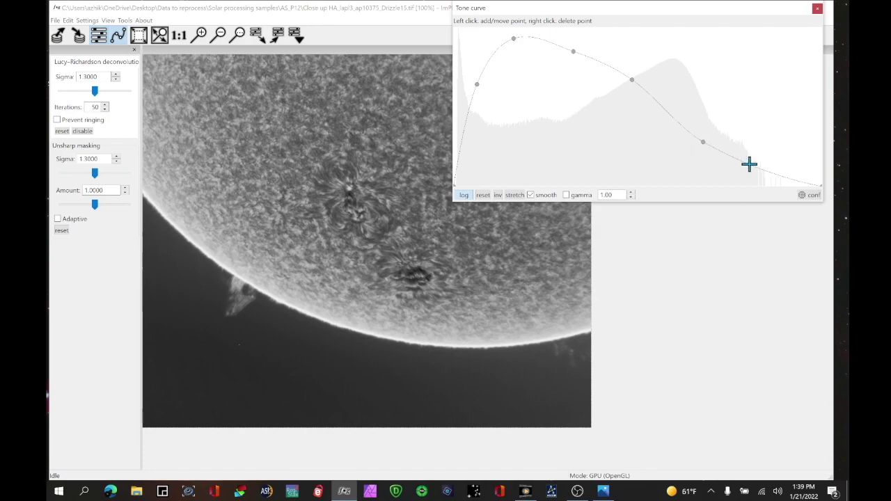
mouse_move(750, 165)
left_mouse_down()
mouse_move(755, 177)
mouse_move(757, 163)
left_mouse_up()
Step: Raise the unsharp masking amount to 6.4006 and inspect the sharpened detail around the active regions up close
left_click(94, 205)
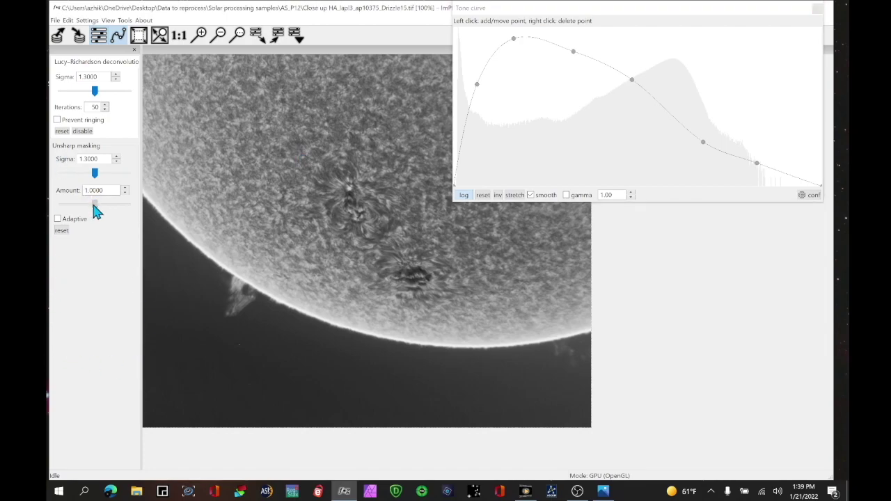
left_click_drag(93, 206, 110, 198)
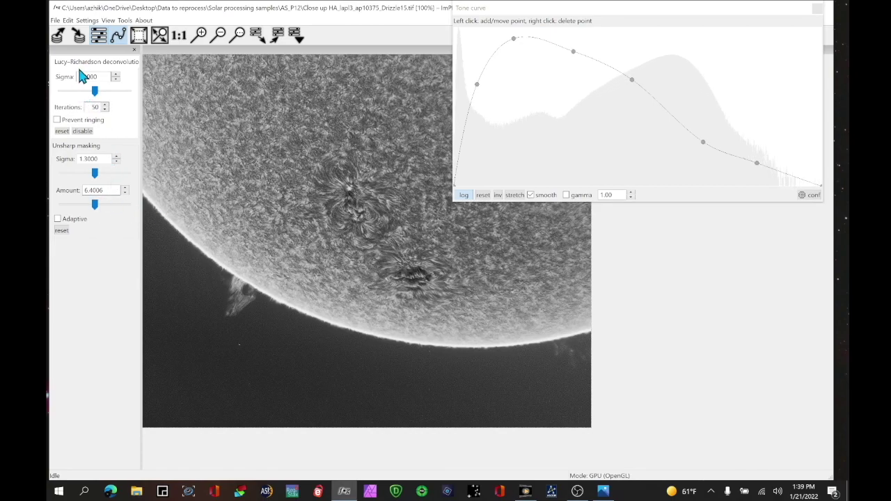
left_click(96, 91)
left_click(200, 35)
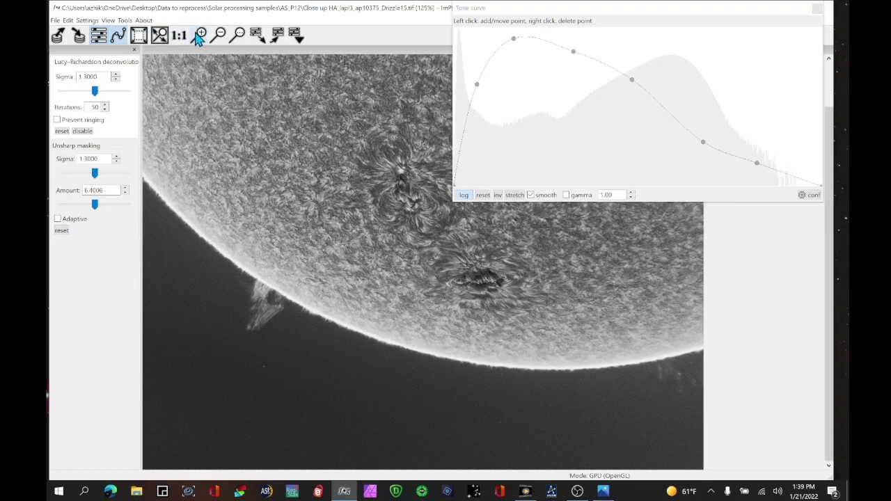
scroll(211, 147, "up", 1)
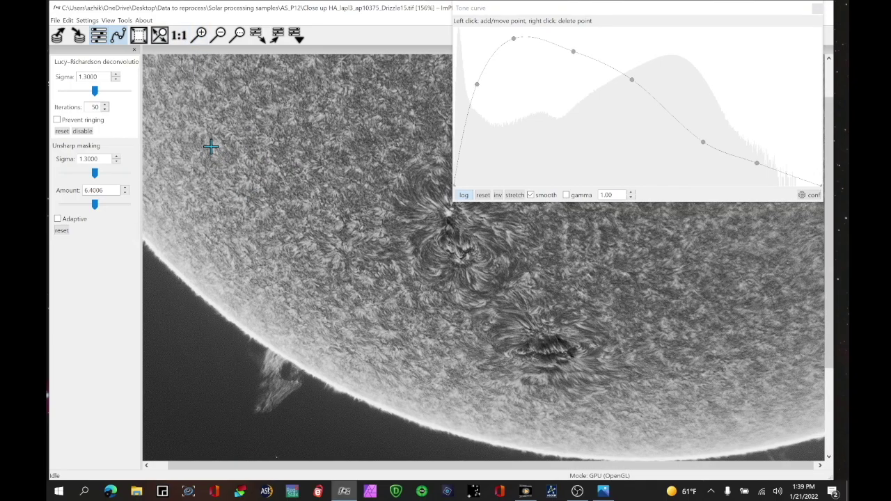
scroll(211, 146, "down", 1)
Step: Set the Lucy–Richardson deconvolution to sigma 0.7456 and 70 iterations, with ringing prevention enabled
left_click_drag(96, 91, 56, 92)
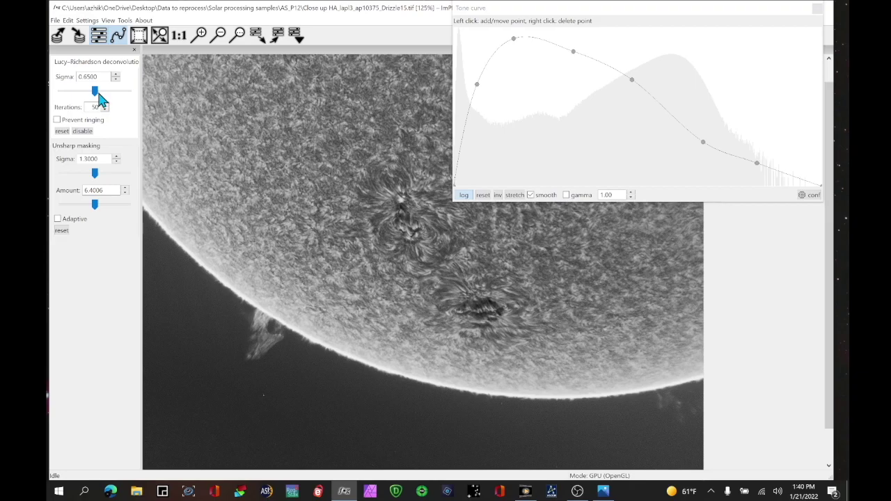
mouse_move(96, 92)
left_mouse_down()
mouse_move(116, 92)
mouse_move(87, 94)
mouse_move(98, 93)
left_mouse_up()
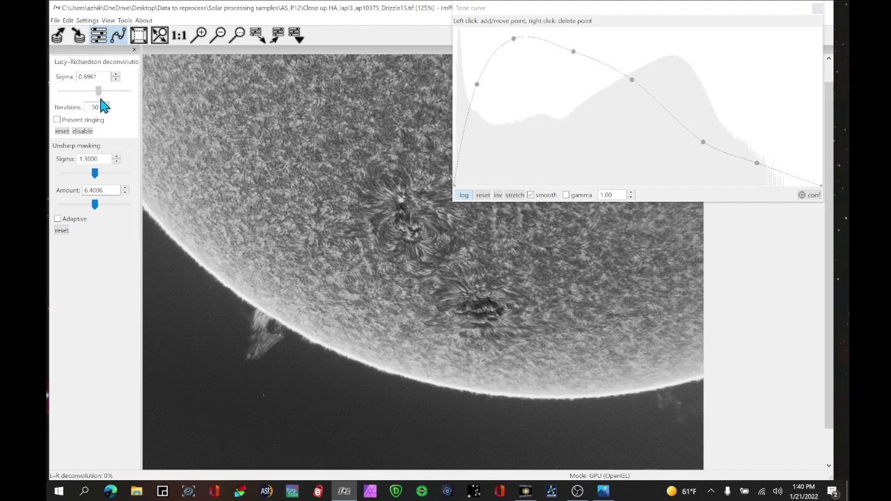
left_click_drag(110, 99, 100, 91)
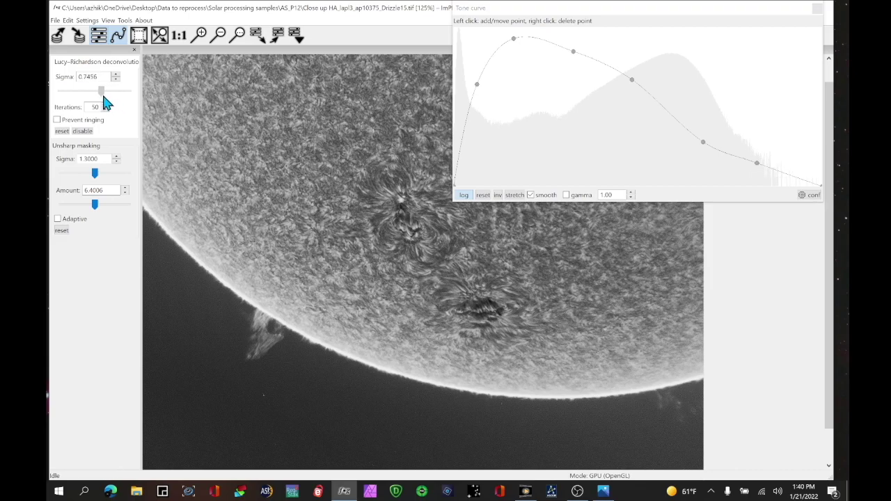
left_click_drag(105, 103, 100, 159)
left_click(57, 121)
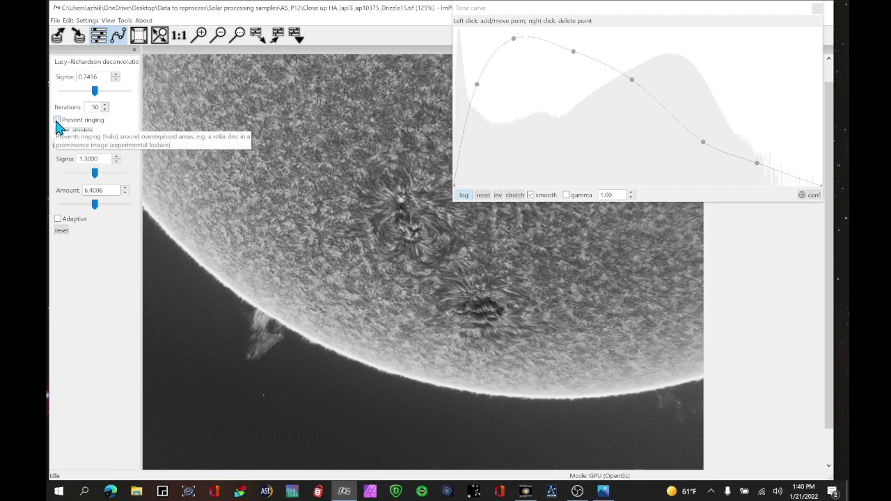
left_click(105, 104)
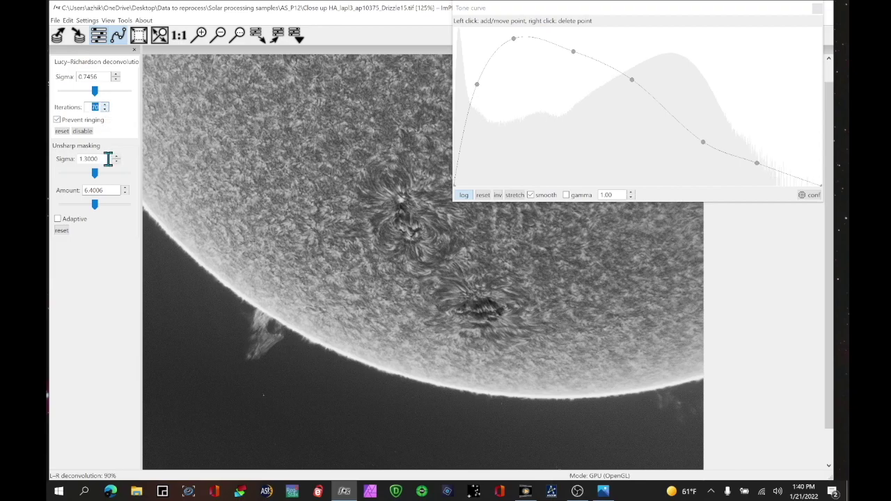
Step: Reduce the unsharp masking to sigma 1.2125 and amount 5.7789
mouse_move(98, 176)
left_mouse_down()
mouse_move(88, 161)
mouse_move(123, 174)
mouse_move(97, 176)
mouse_move(145, 193)
mouse_move(102, 177)
mouse_move(64, 180)
mouse_move(105, 187)
mouse_move(93, 185)
left_mouse_up()
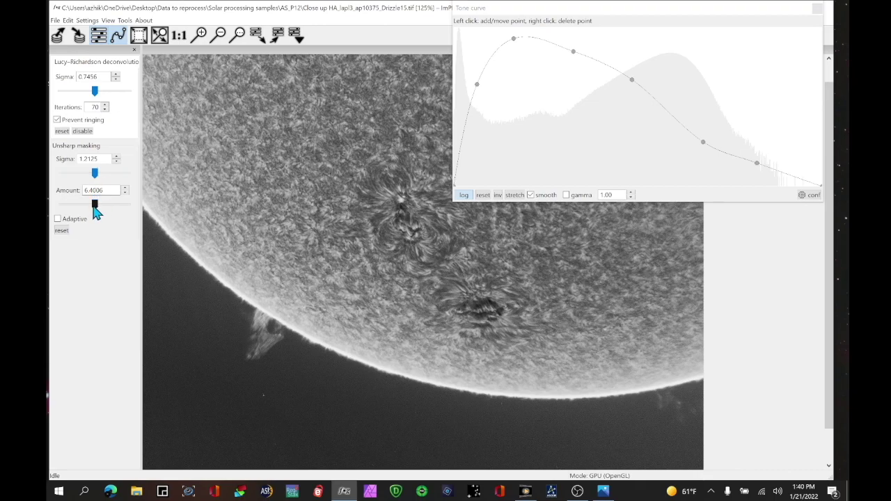
mouse_move(96, 207)
left_mouse_down()
mouse_move(50, 197)
mouse_move(134, 213)
mouse_move(96, 209)
mouse_move(87, 197)
mouse_move(104, 204)
mouse_move(96, 202)
left_mouse_up()
mouse_move(88, 202)
left_mouse_down()
mouse_move(99, 206)
mouse_move(91, 209)
left_mouse_up()
Step: Refine the inverted tone curve by lowering the two shadow-side points, raising the next one, and moving the three falling-slope points toward the shadows
left_click_drag(478, 89, 472, 94)
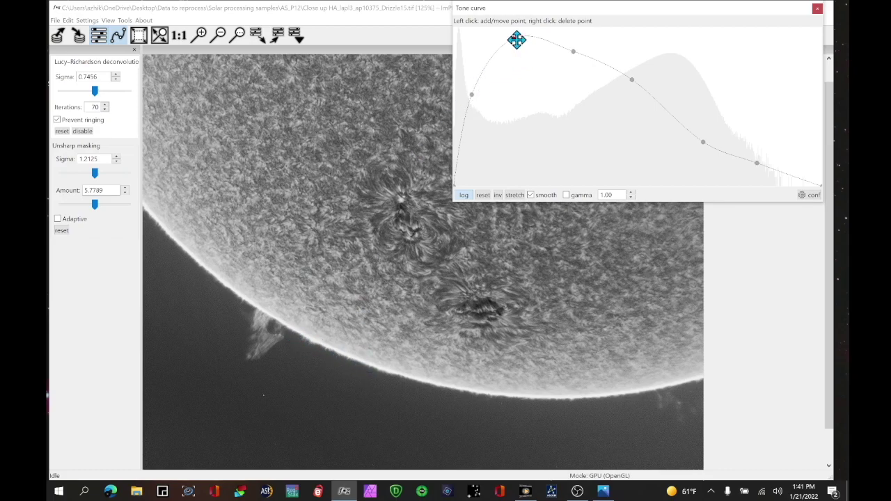
mouse_move(516, 39)
left_mouse_down()
mouse_move(508, 78)
mouse_move(531, 37)
mouse_move(545, 57)
mouse_move(474, 40)
mouse_move(519, 62)
mouse_move(471, 48)
mouse_move(517, 60)
mouse_move(471, 44)
mouse_move(506, 56)
mouse_move(504, 44)
mouse_move(515, 46)
left_mouse_up()
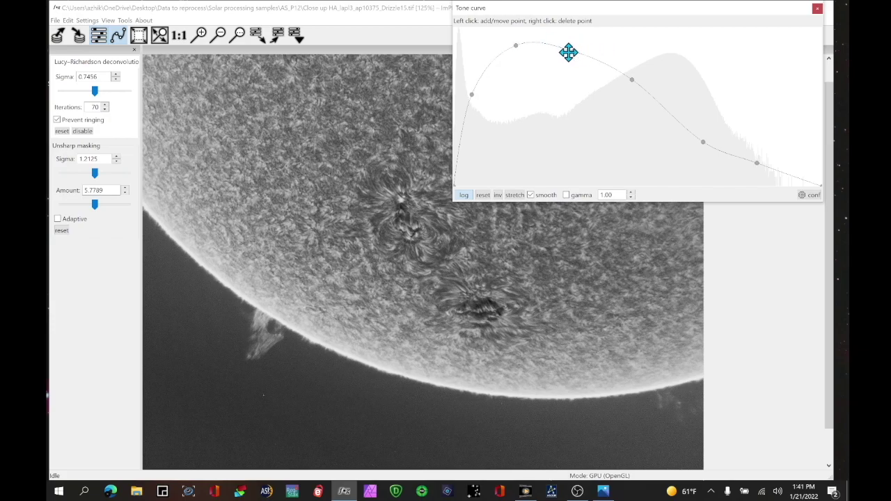
mouse_move(569, 52)
left_mouse_down()
mouse_move(568, 67)
mouse_move(576, 43)
left_mouse_up()
left_click_drag(632, 80, 606, 69)
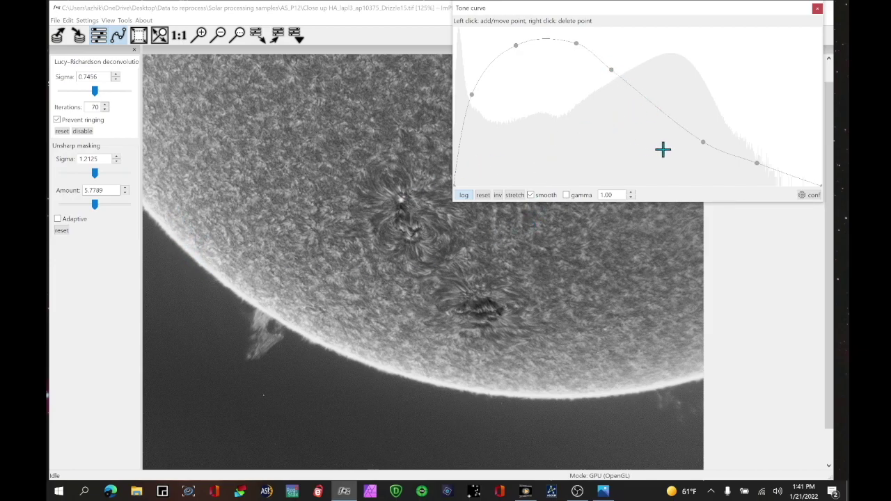
left_click_drag(703, 142, 661, 109)
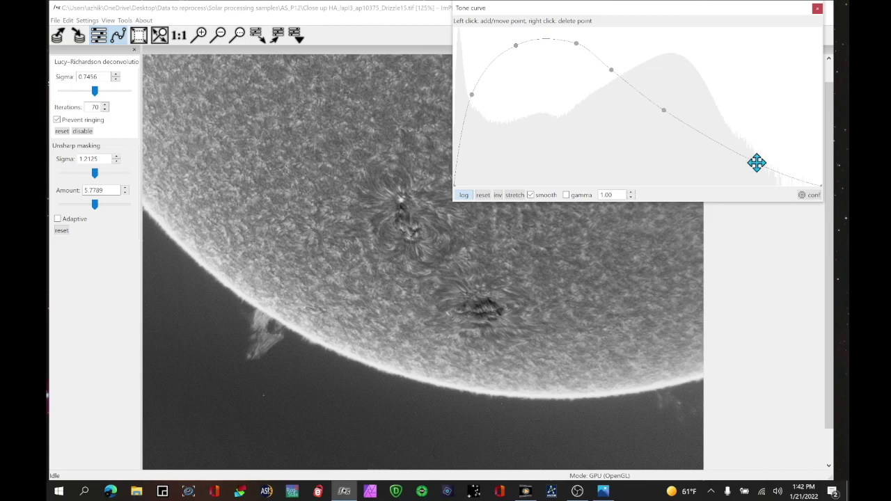
mouse_move(760, 163)
left_mouse_down()
mouse_move(726, 145)
mouse_move(717, 123)
mouse_move(718, 154)
left_mouse_up()
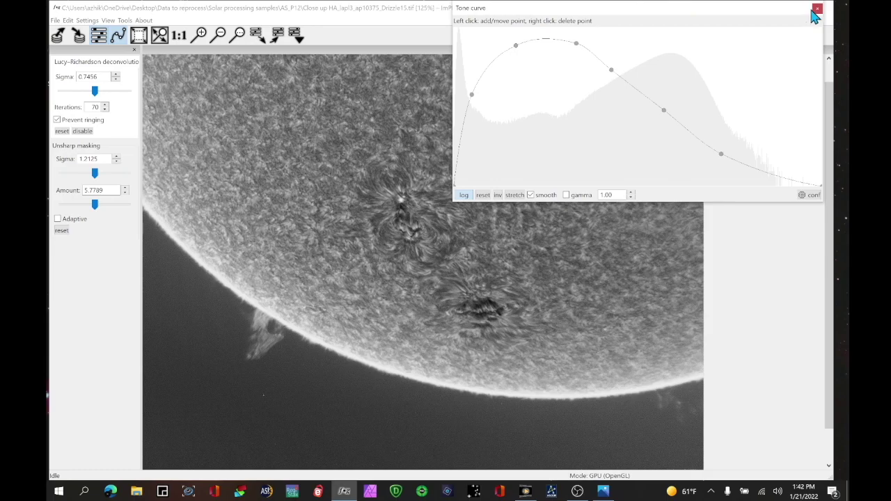
Step: Shrink the tone curve window and move it out of the way to uncover the solar disk
left_click_drag(769, 12, 735, 35)
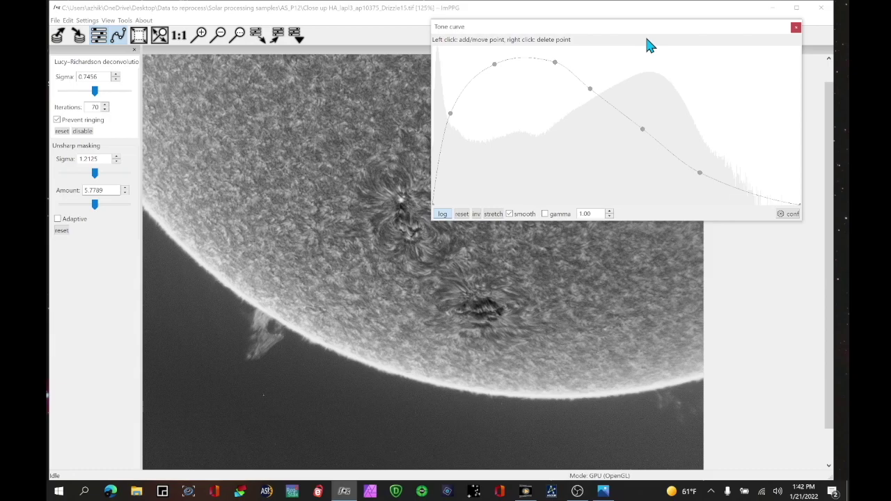
left_click(744, 293)
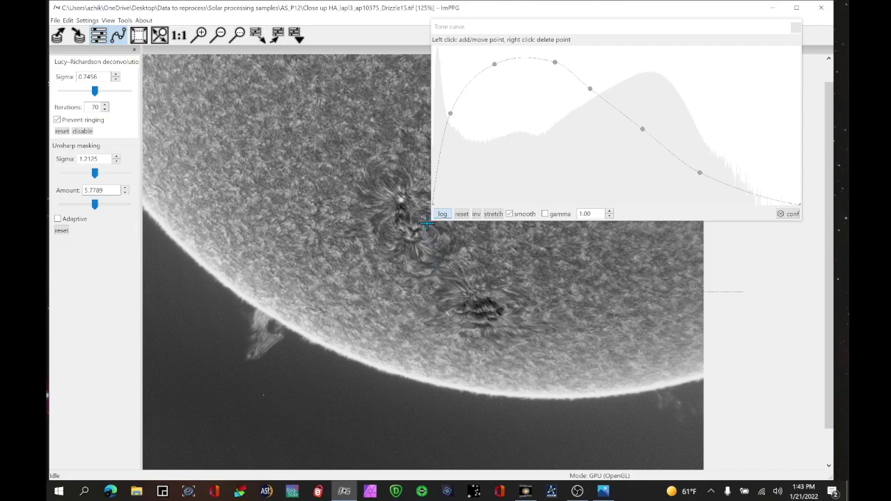
left_click_drag(431, 219, 626, 120)
left_click_drag(708, 31, 698, 12)
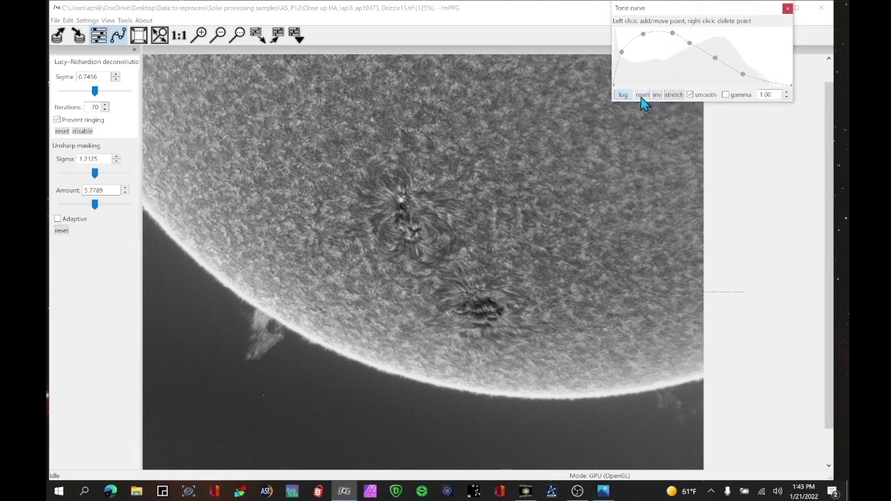
Step: Reset the tone curve and reshape it for a non-inverted disk with a raised shadow point, a midtone dip and two rising highlight points
left_click(642, 95)
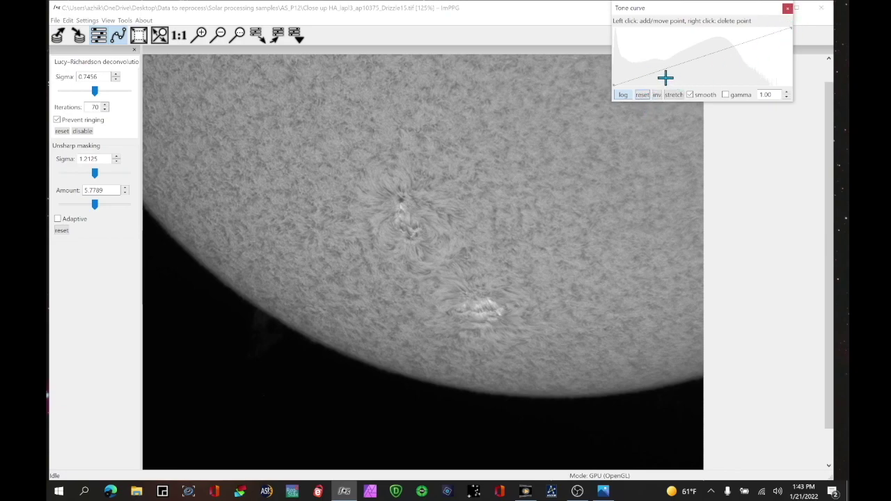
left_click_drag(646, 73, 627, 64)
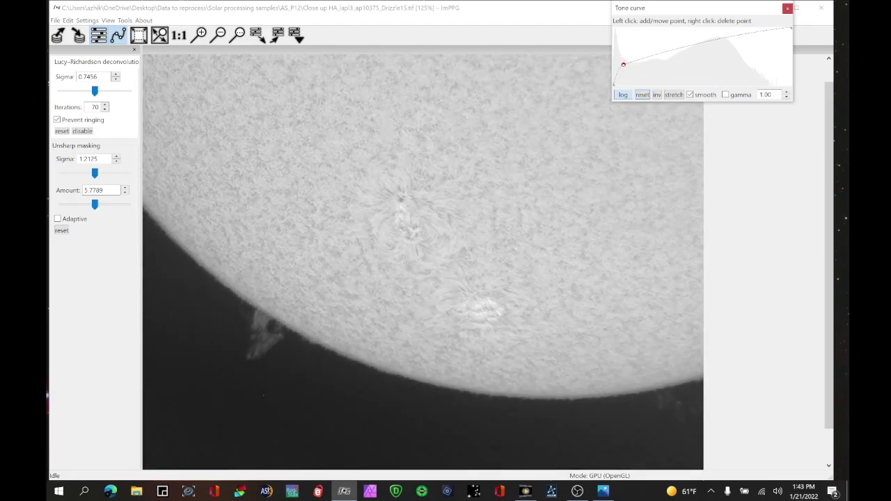
left_click_drag(680, 49, 752, 37)
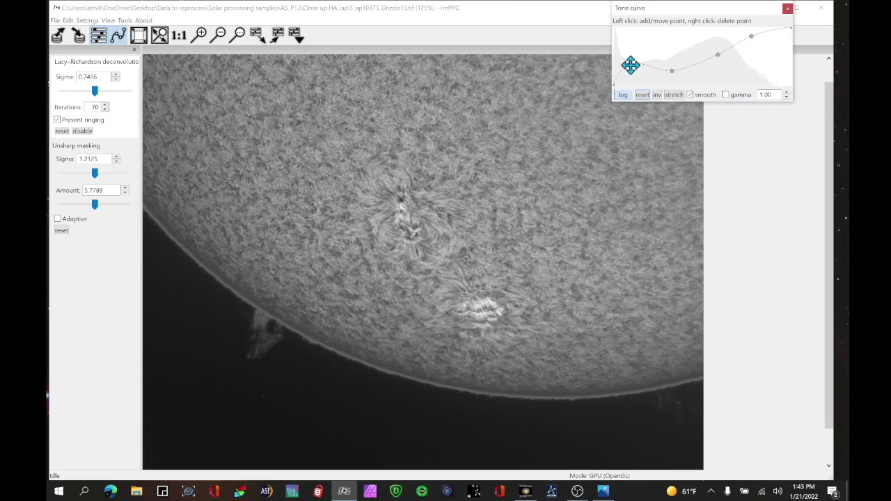
left_click_drag(630, 64, 626, 44)
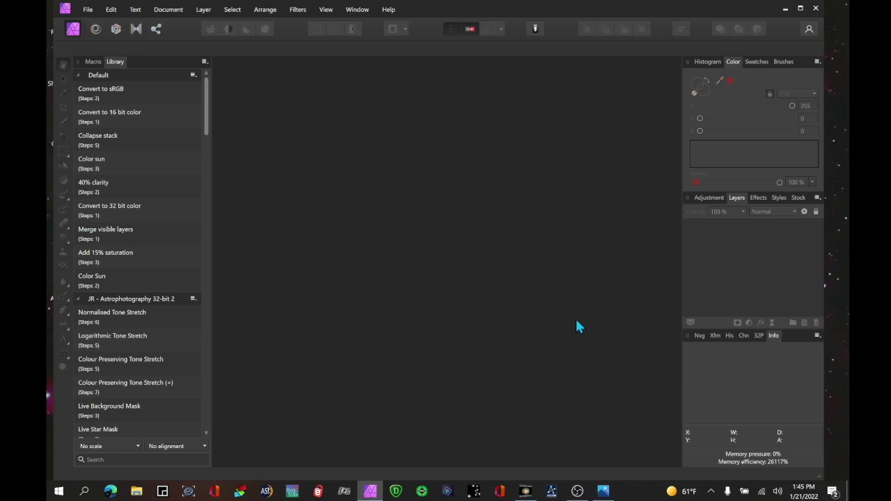
Step: Examine the macros in the library's Default and JR - Astrophotography 32-bit 2 categories
scroll(120, 337, "down", 2)
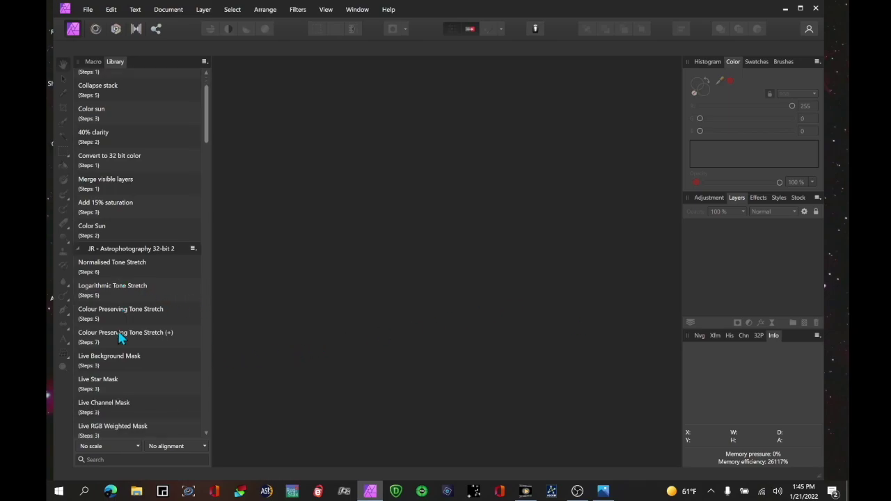
scroll(119, 338, "down", 1)
scroll(119, 338, "down", 5)
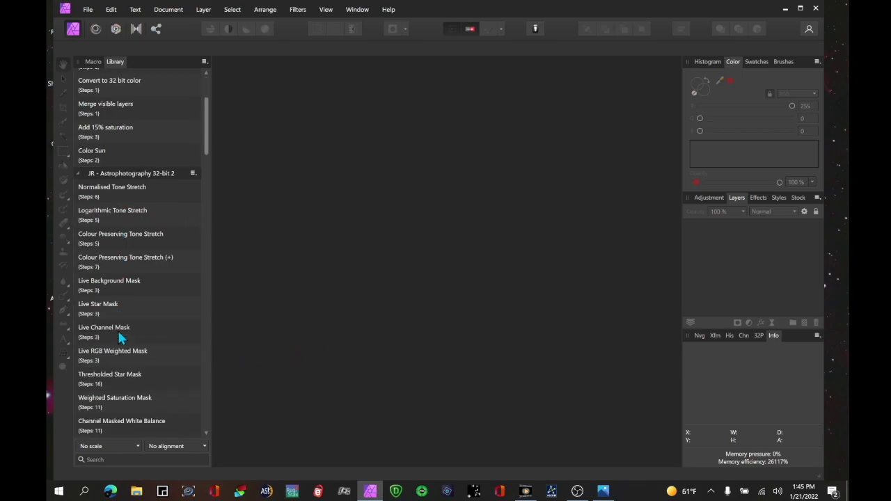
scroll(120, 339, "down", 9)
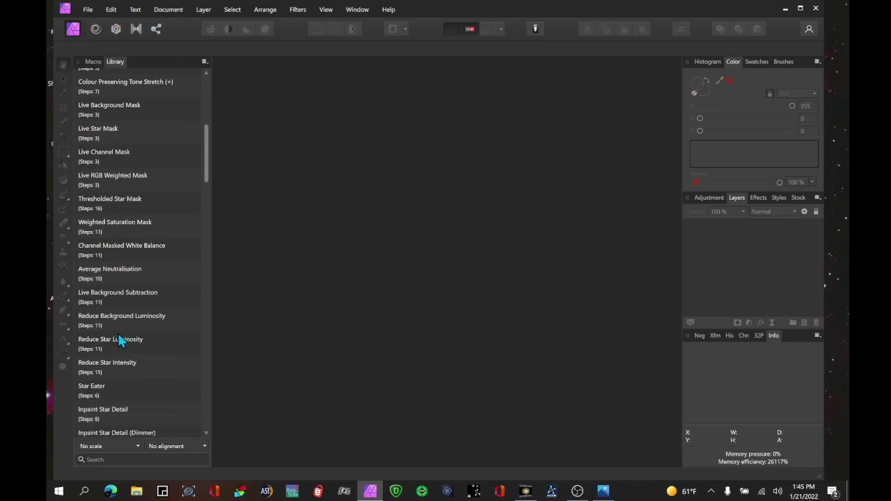
scroll(120, 340, "down", 14)
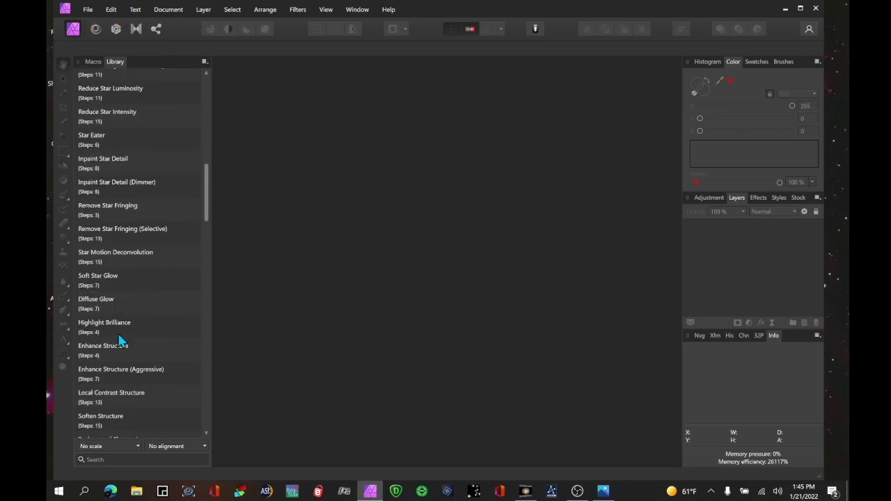
scroll(119, 339, "down", 14)
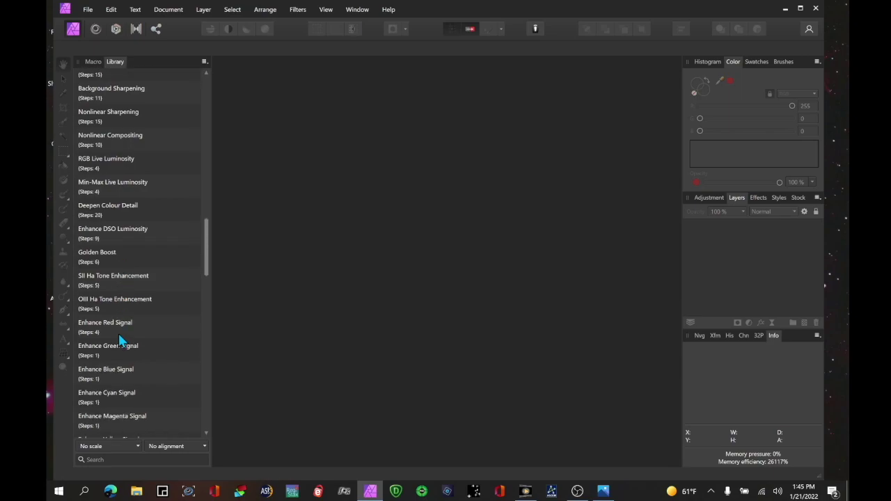
scroll(120, 339, "down", 17)
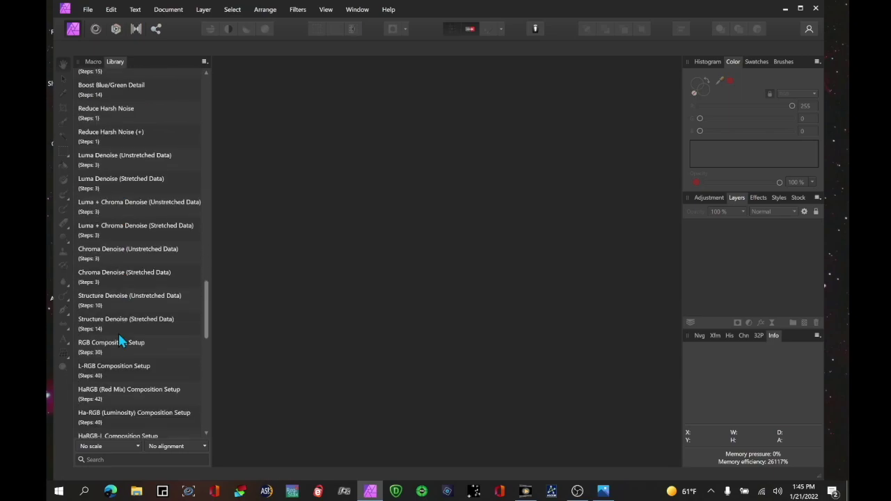
scroll(120, 339, "down", 19)
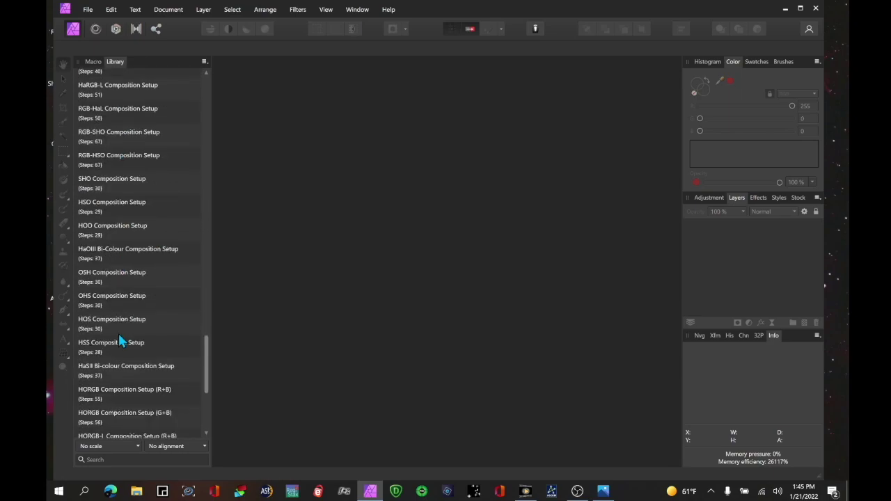
scroll(119, 339, "up", 15)
scroll(118, 338, "up", 20)
scroll(106, 338, "up", 20)
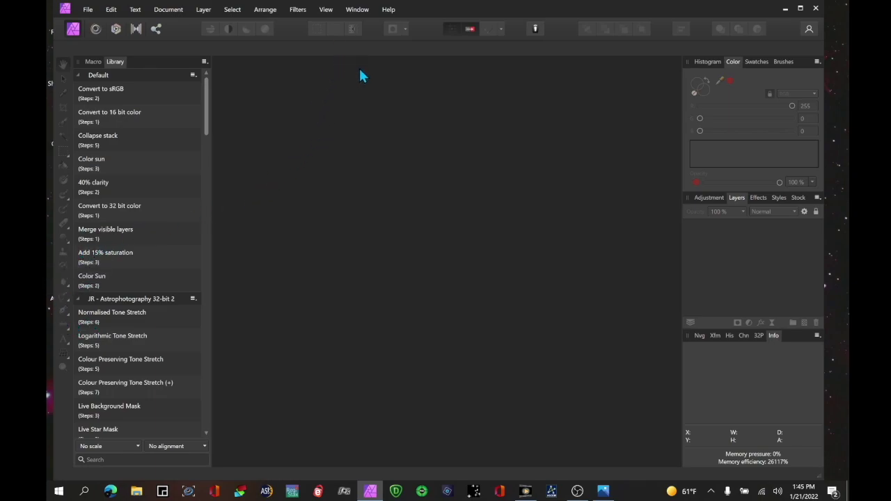
Step: Open the image 12 white light example from the AS_P5 folder
left_click(88, 9)
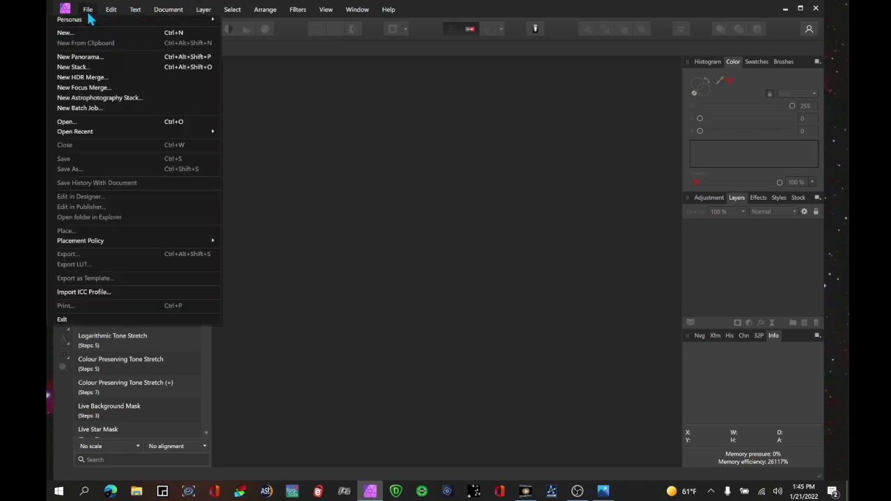
left_click(129, 122)
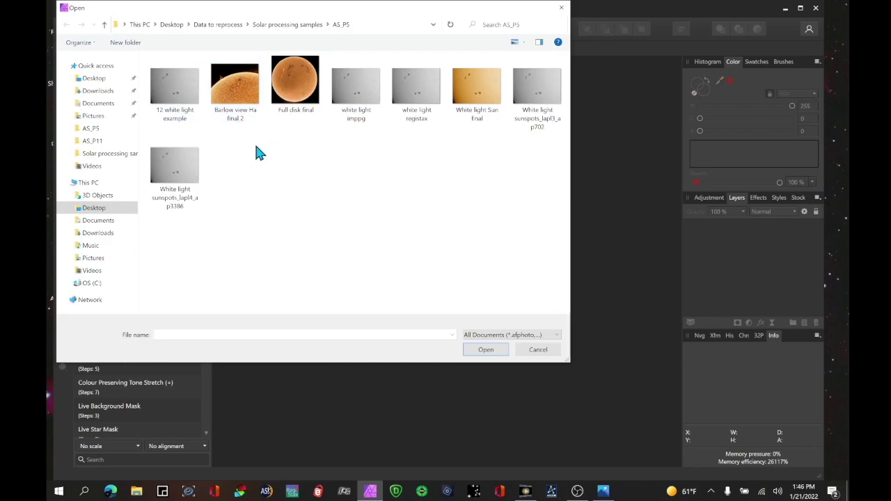
left_click(174, 88)
double_click(174, 88)
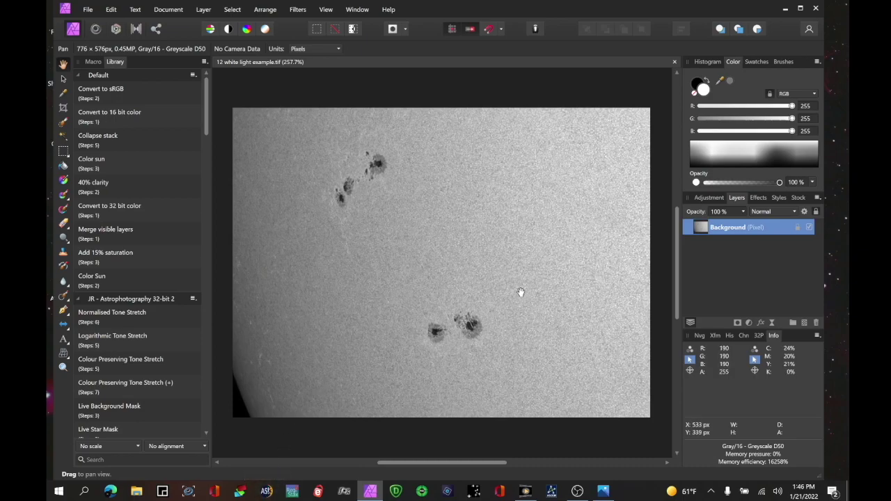
Step: Add a Levels adjustment layer with the black level set to 13 % and close its settings
left_click(202, 9)
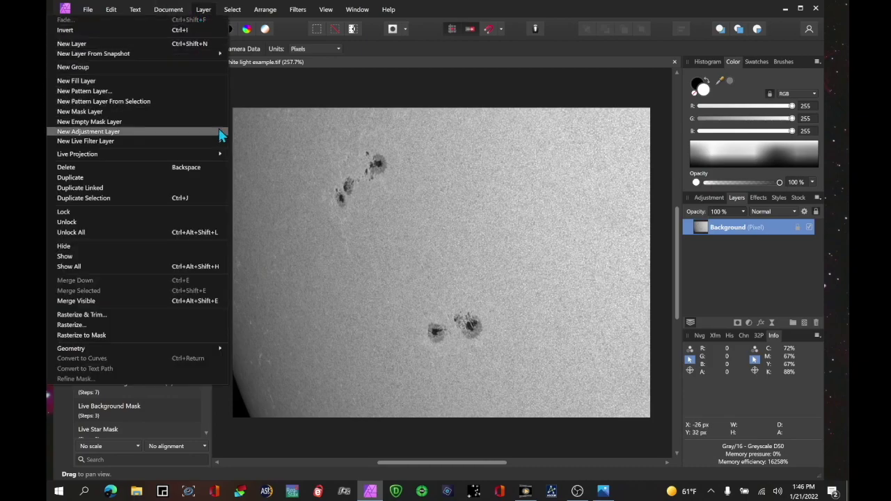
mouse_move(222, 135)
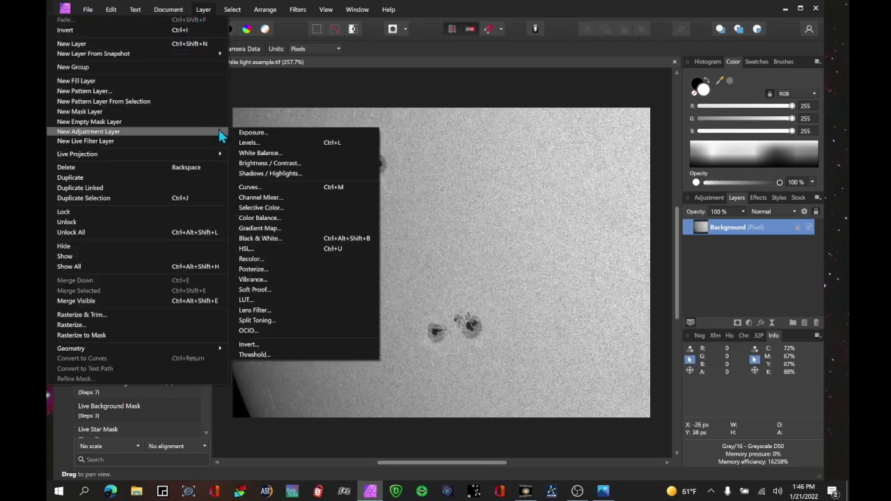
left_click(293, 144)
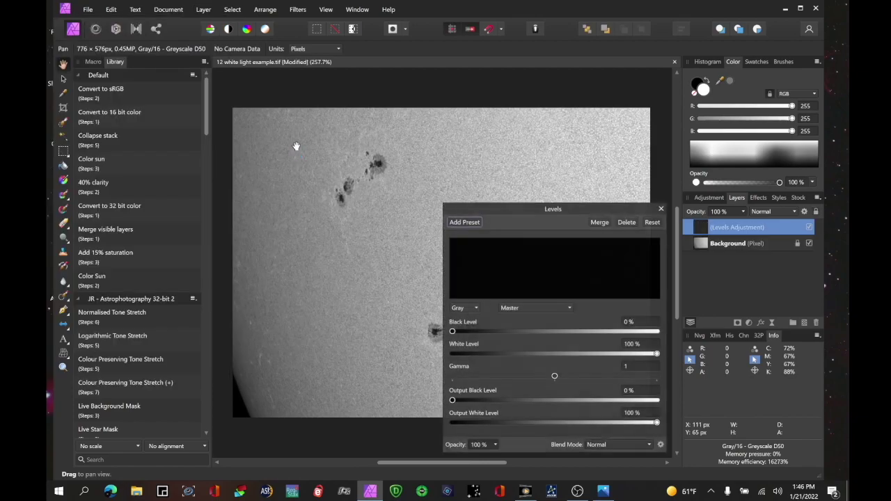
left_click_drag(497, 205, 630, 98)
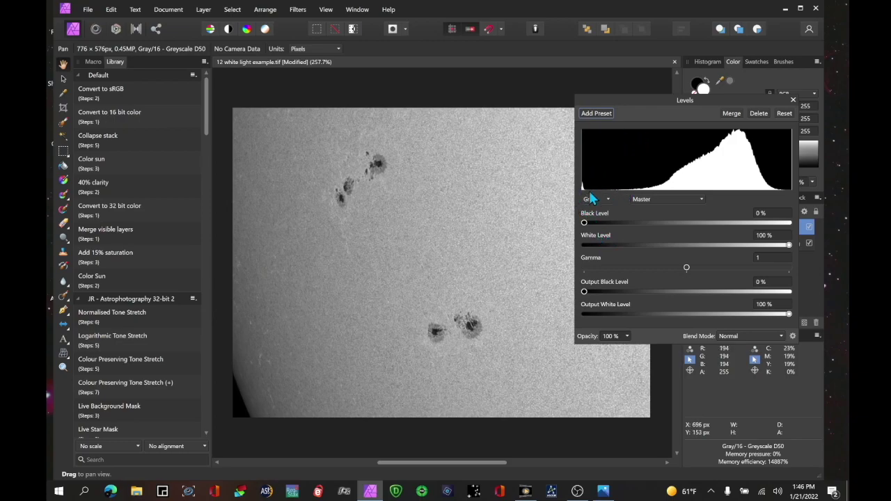
left_click_drag(585, 226, 612, 233)
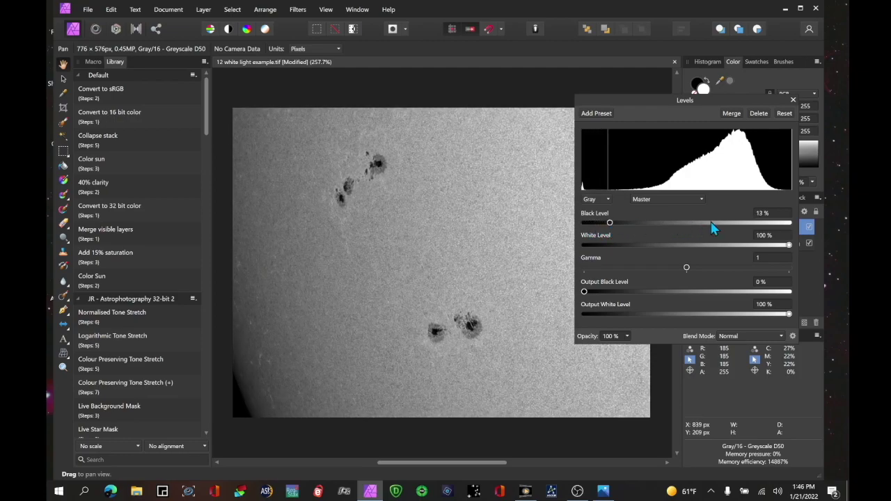
left_click(794, 101)
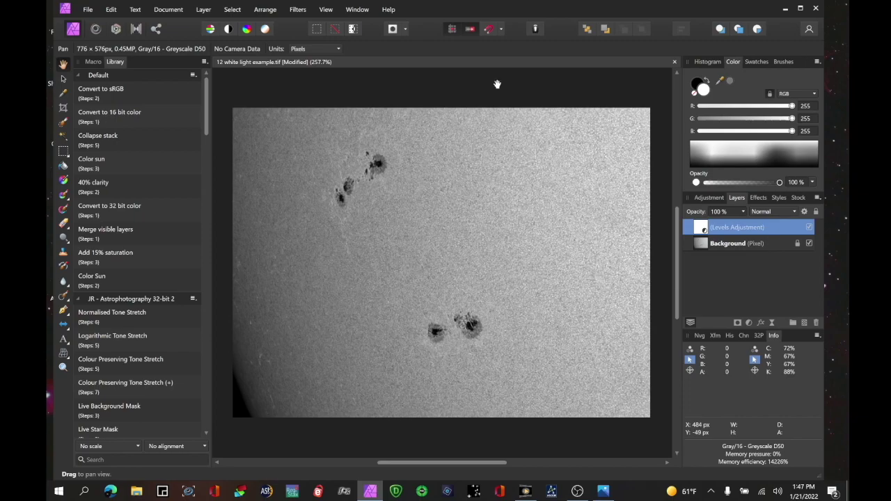
Step: Merge the visible layers into a new pixel layer and convert the document to 32-bit color using the library macros
left_click(191, 158)
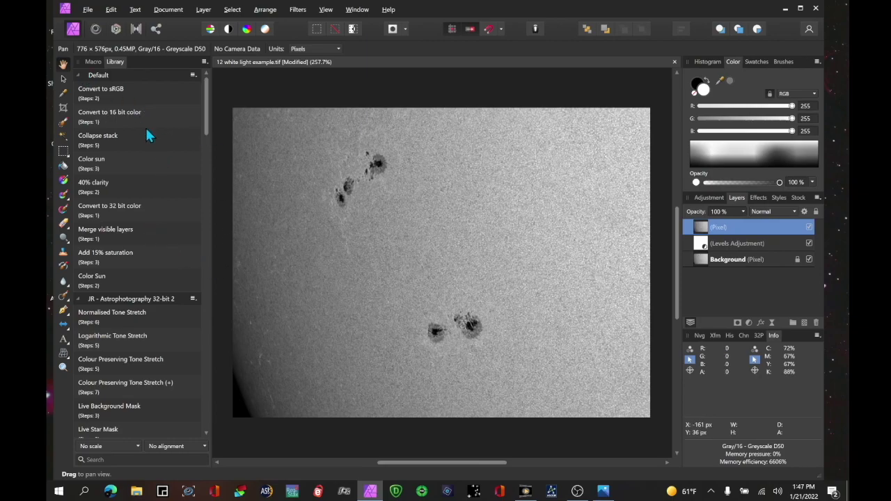
left_click(169, 208)
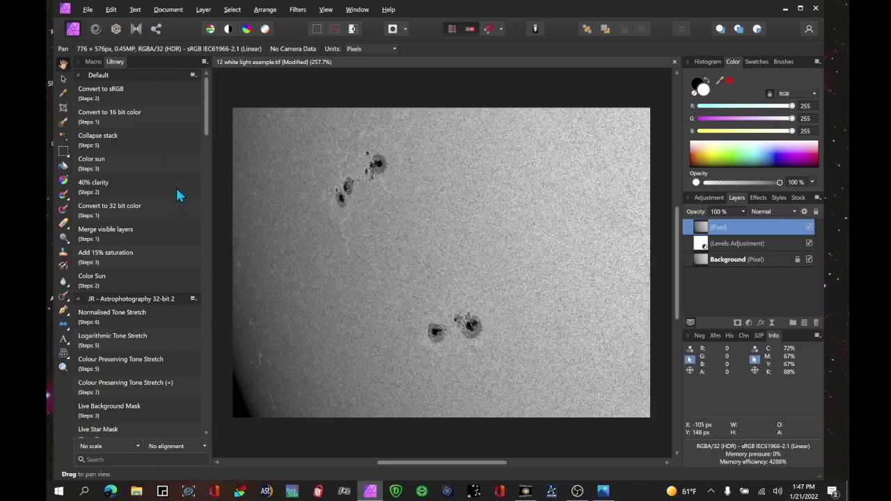
Step: Start tone mapping the merged layer, raising Tone Compression to just under 23 % and adding a little Local Contrast
left_click(137, 31)
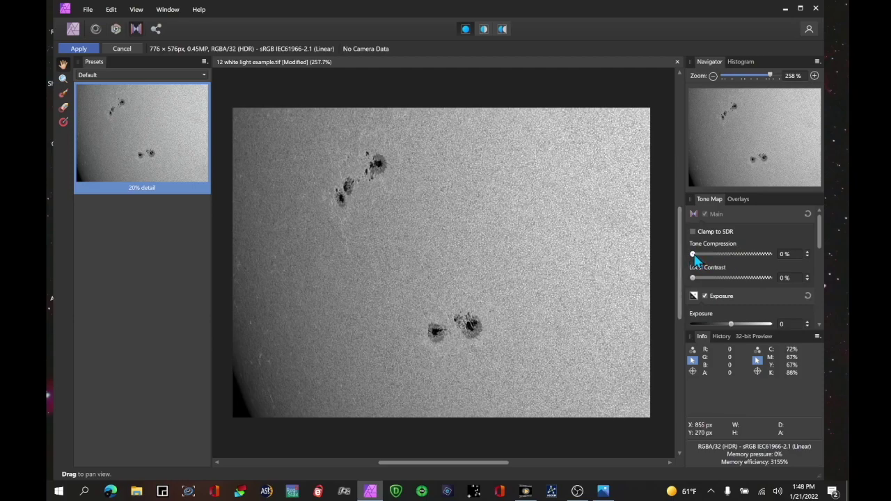
left_click_drag(694, 256, 711, 274)
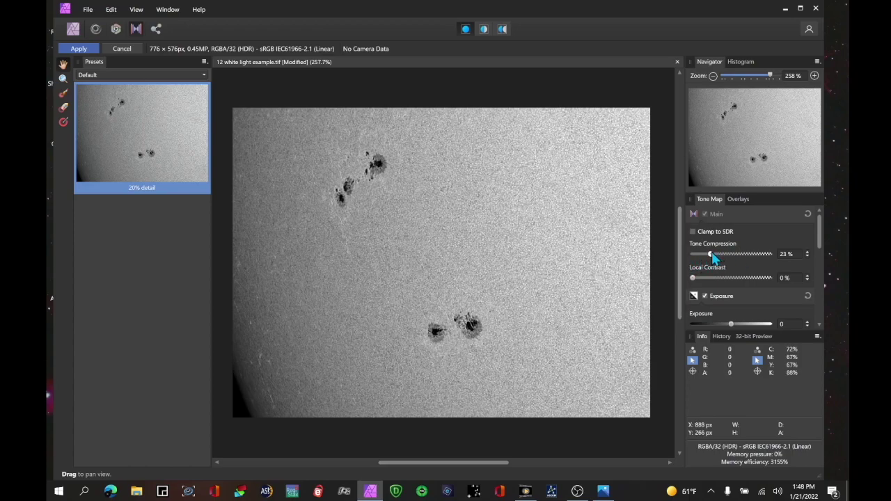
mouse_move(711, 255)
left_mouse_down()
mouse_move(684, 254)
mouse_move(707, 257)
left_mouse_up()
mouse_move(693, 280)
left_mouse_down()
mouse_move(723, 280)
mouse_move(684, 285)
mouse_move(733, 285)
mouse_move(703, 287)
left_mouse_up()
Step: Set the tone map's Contrast enhancement to 1 % and apply the tone mapping
scroll(711, 274, "down", 3)
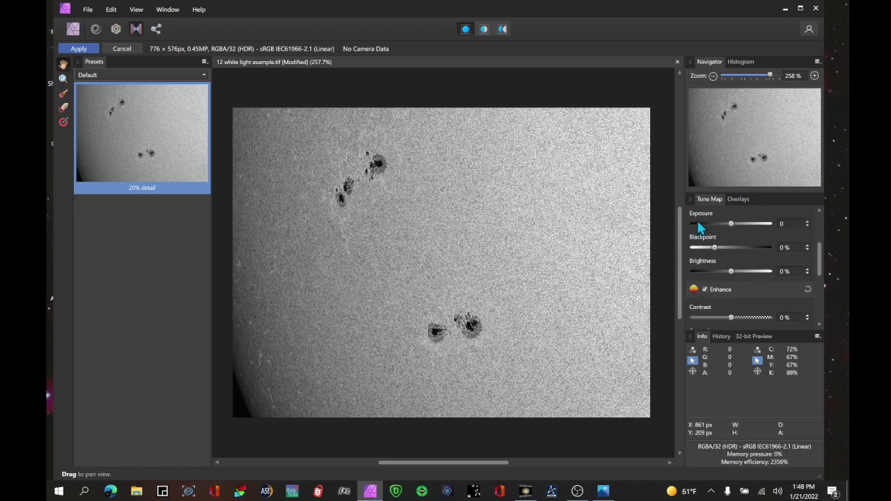
scroll(701, 241, "down", 1)
scroll(701, 242, "down", 1)
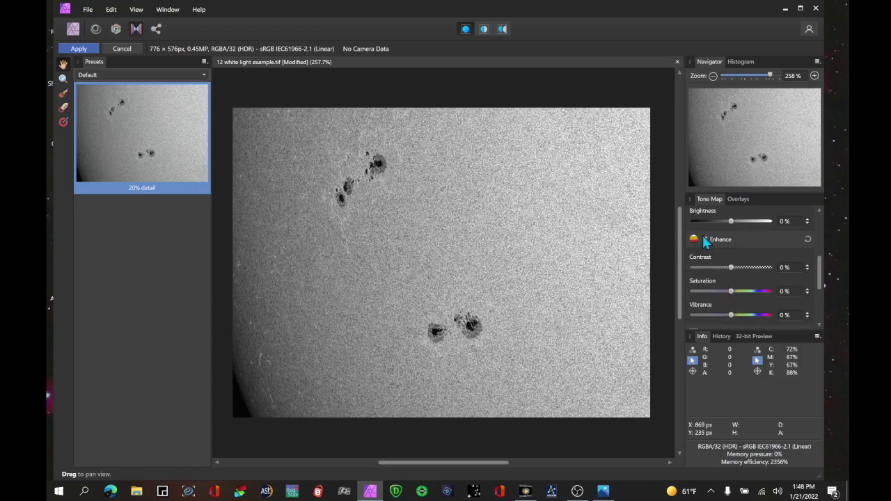
scroll(721, 257, "down", 1)
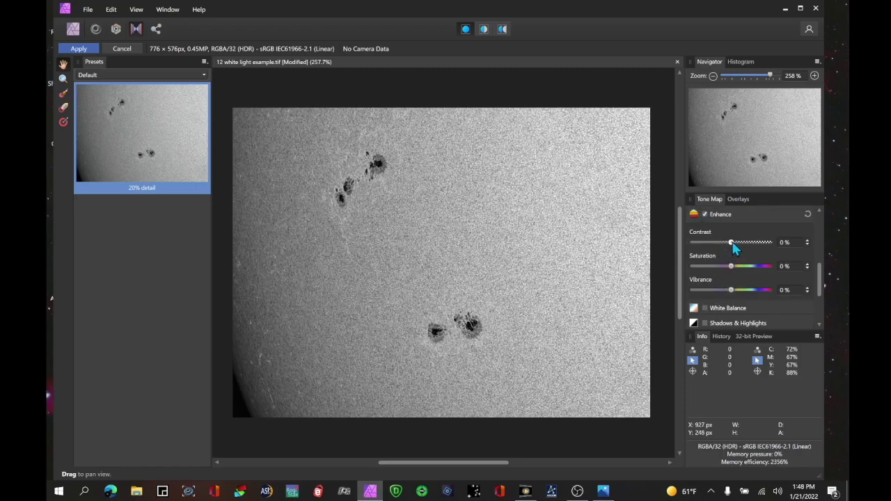
left_click_drag(732, 243, 733, 242)
left_click_drag(732, 243, 735, 250)
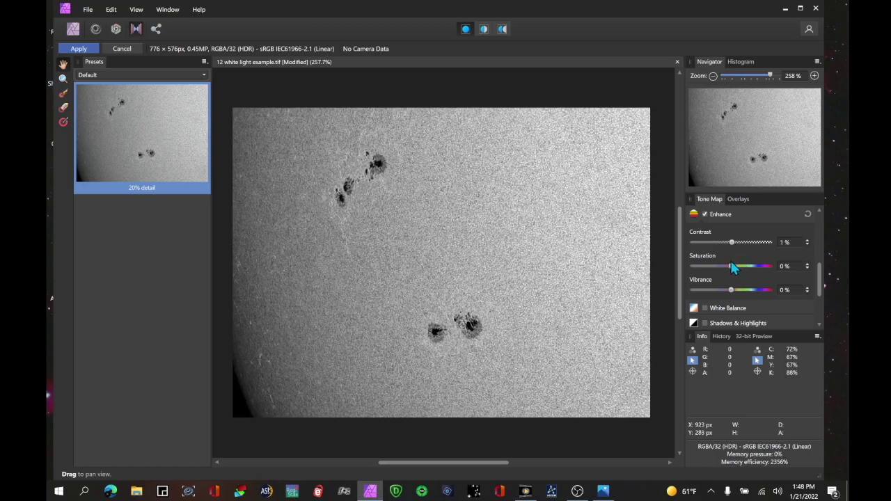
scroll(735, 268, "down", 1)
scroll(732, 268, "down", 1)
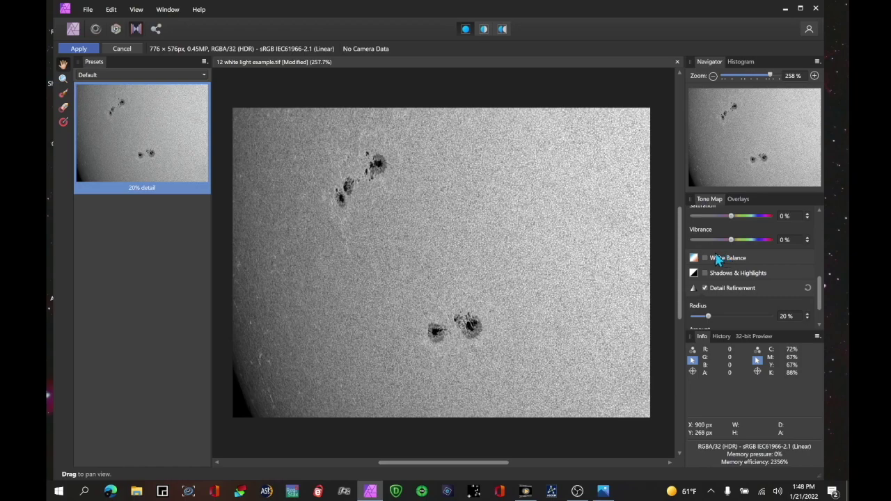
scroll(718, 259, "down", 1)
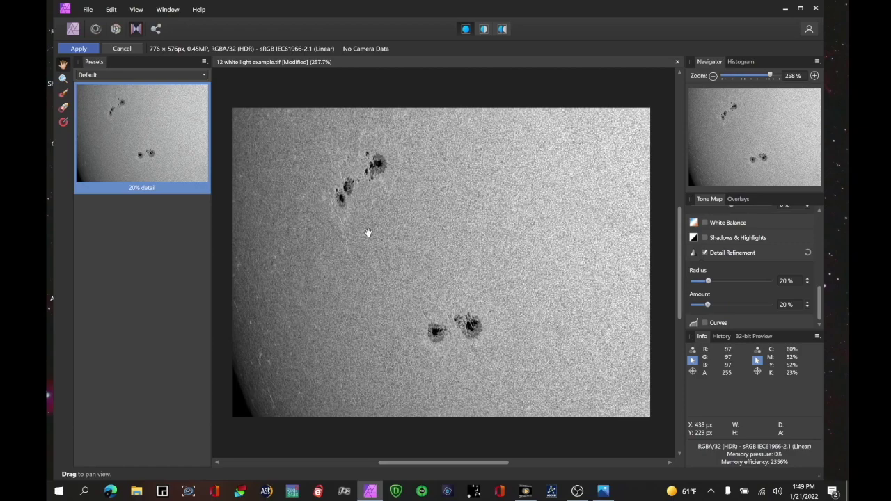
left_click(88, 48)
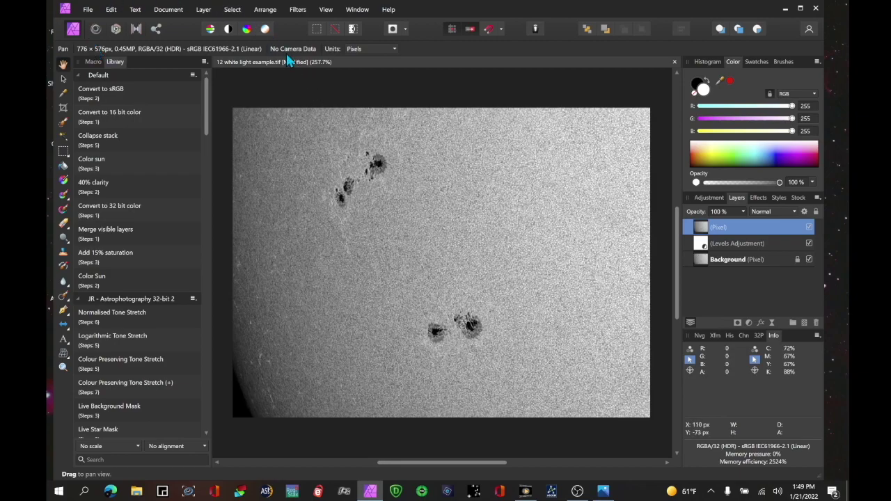
Step: Add a live Clarity filter layer and place it above the merged pixel layer
left_click(204, 9)
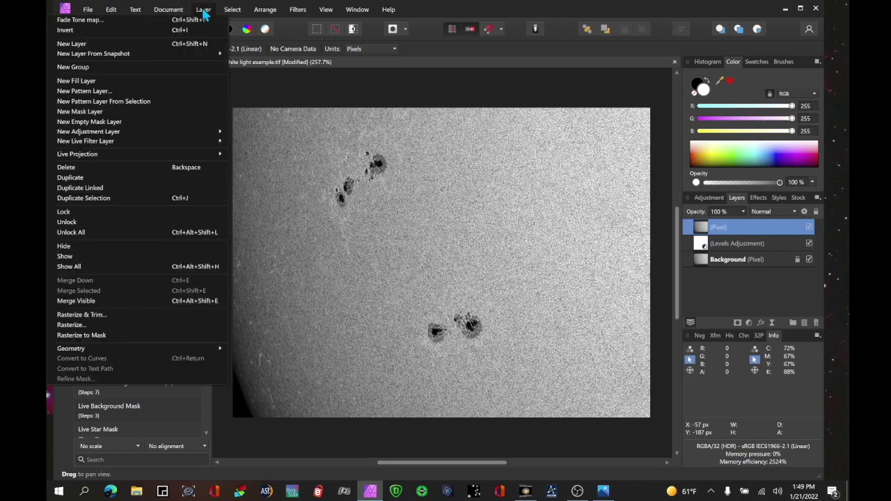
mouse_move(194, 142)
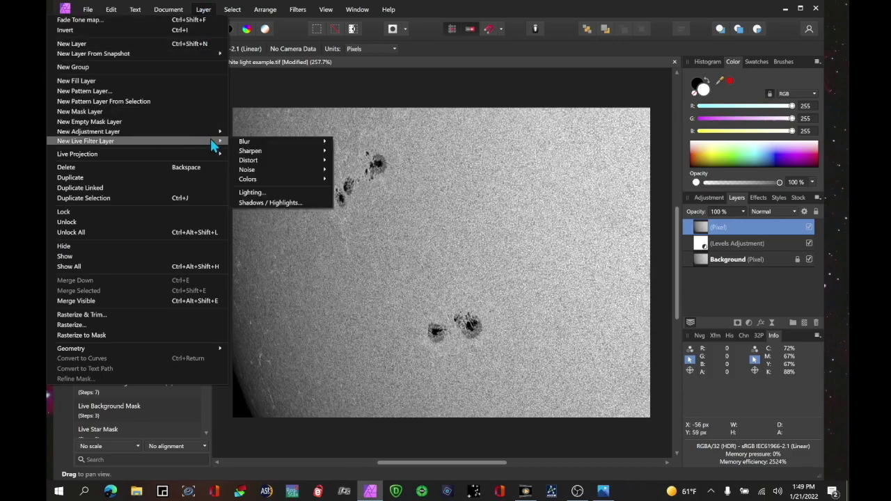
mouse_move(252, 159)
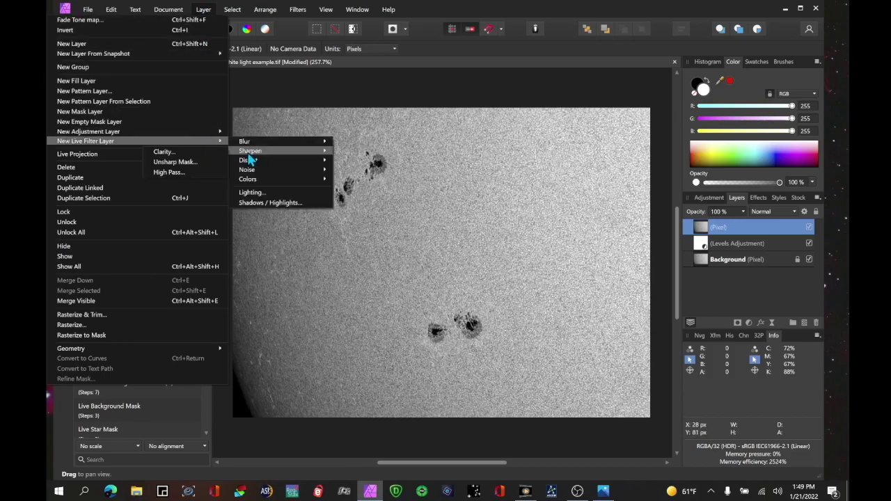
left_click(208, 154)
left_click_drag(724, 247, 735, 212)
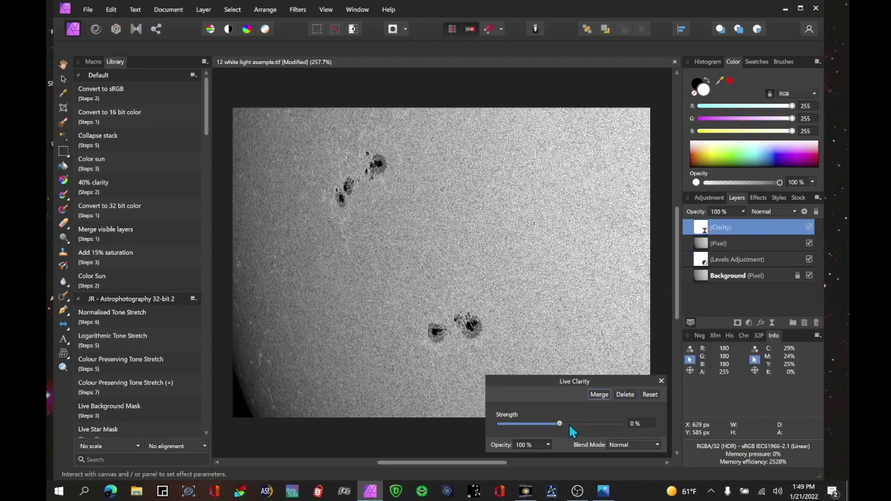
Step: Raise the Clarity strength to slightly above 2 % and merge the filter into the pixel layer
mouse_move(559, 425)
left_mouse_down()
mouse_move(640, 432)
mouse_move(564, 424)
mouse_move(557, 415)
mouse_move(564, 413)
left_mouse_up()
key("ctrl+plus")
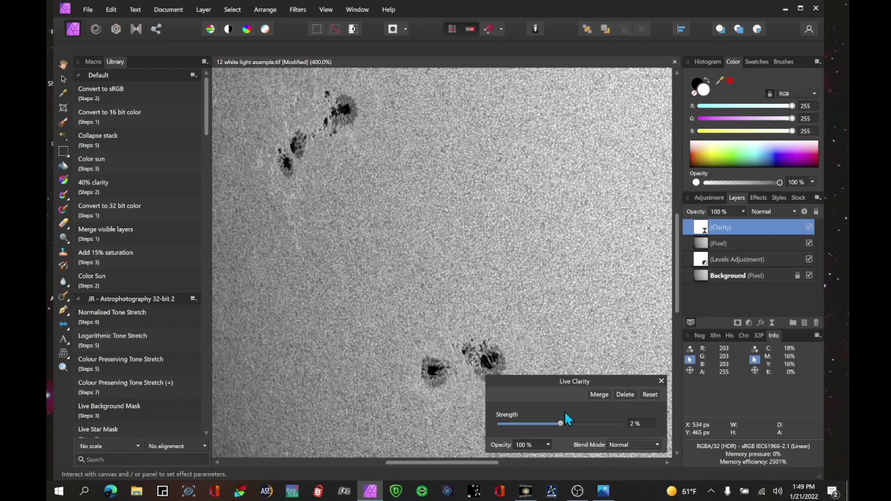
left_click_drag(585, 383, 553, 245)
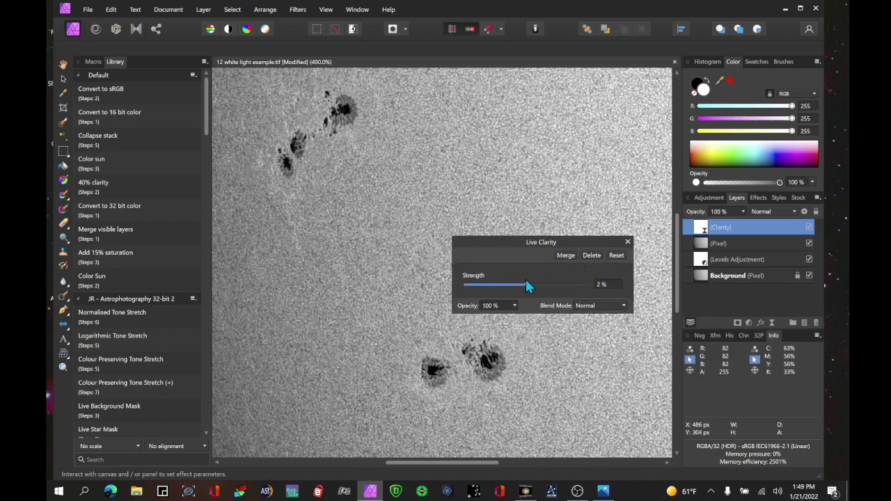
mouse_move(529, 285)
left_mouse_down()
mouse_move(578, 296)
mouse_move(530, 287)
mouse_move(572, 285)
mouse_move(527, 285)
mouse_move(535, 286)
left_mouse_up()
left_click(566, 257)
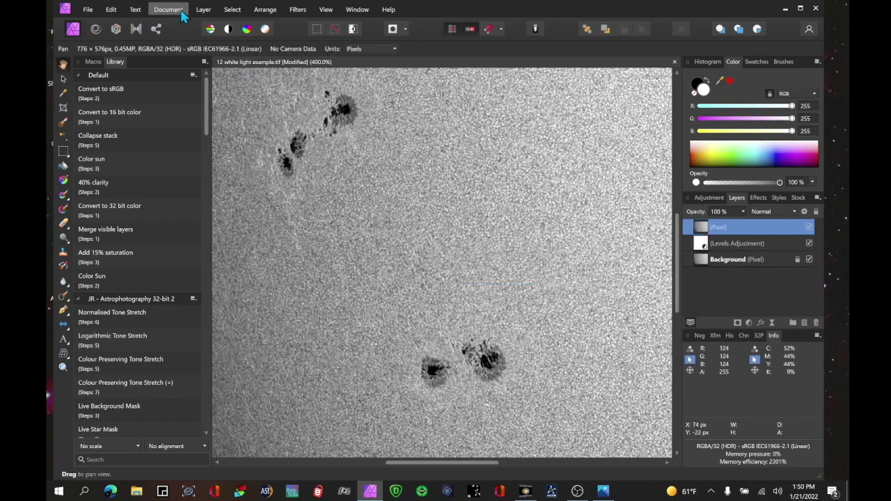
Step: Try a live Unsharp Mask above the pixel layer with a 5.1 px radius, return the radius to 0 px and delete the filter
left_click(203, 9)
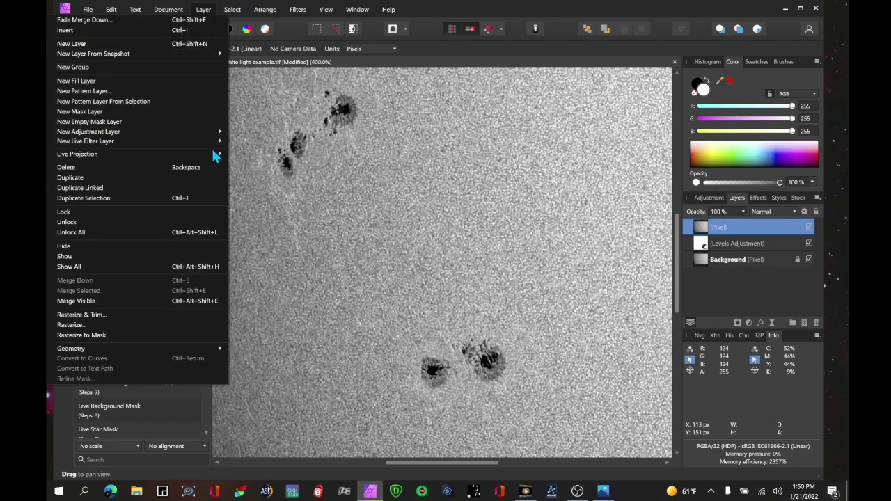
mouse_move(217, 146)
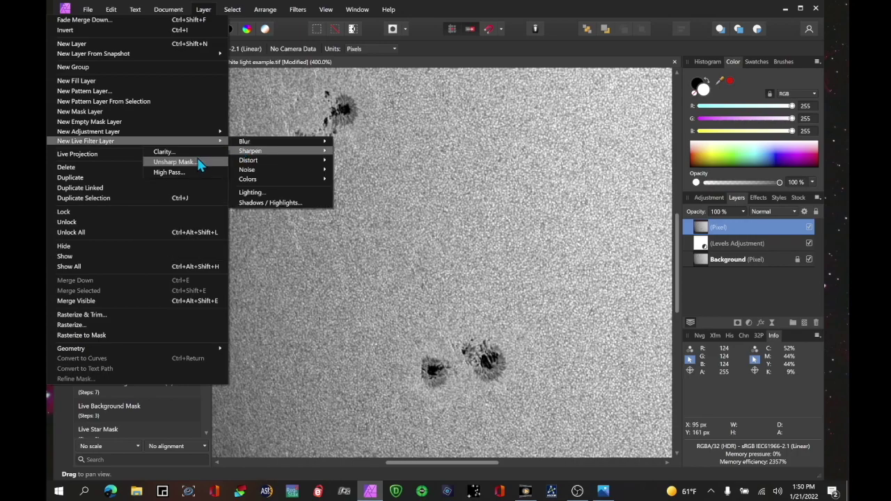
left_click(200, 163)
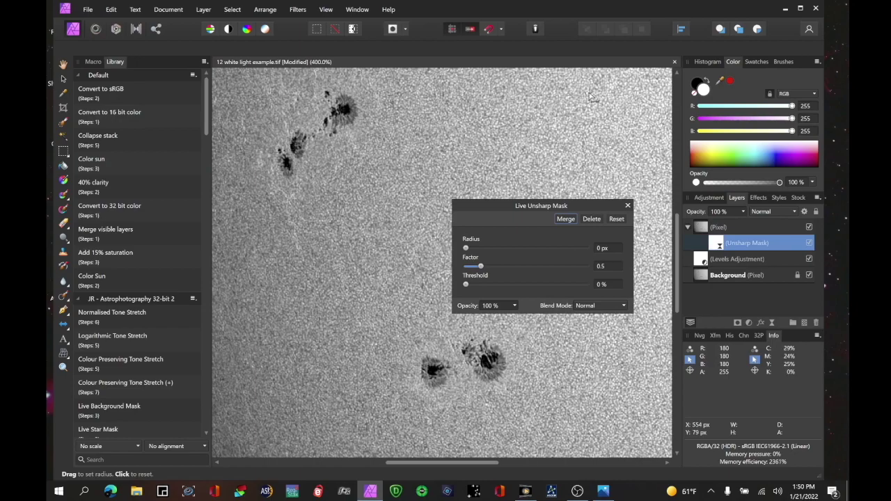
left_click_drag(745, 249, 739, 225)
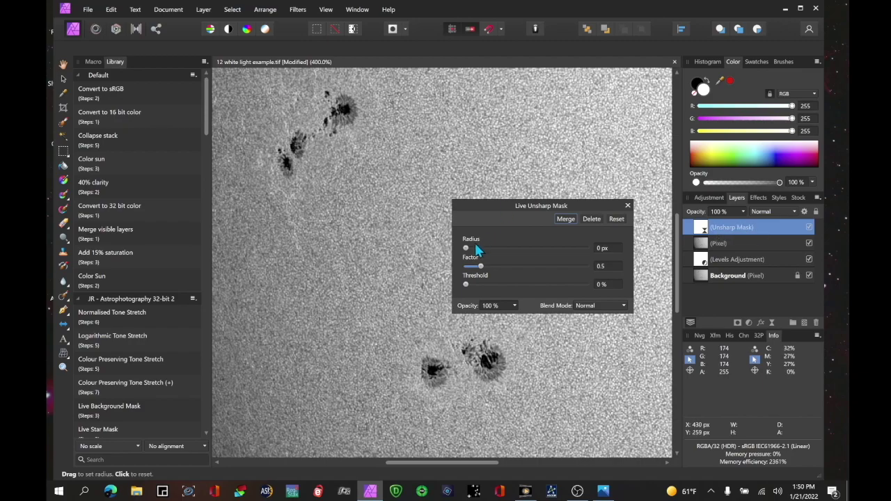
left_click_drag(467, 251, 478, 273)
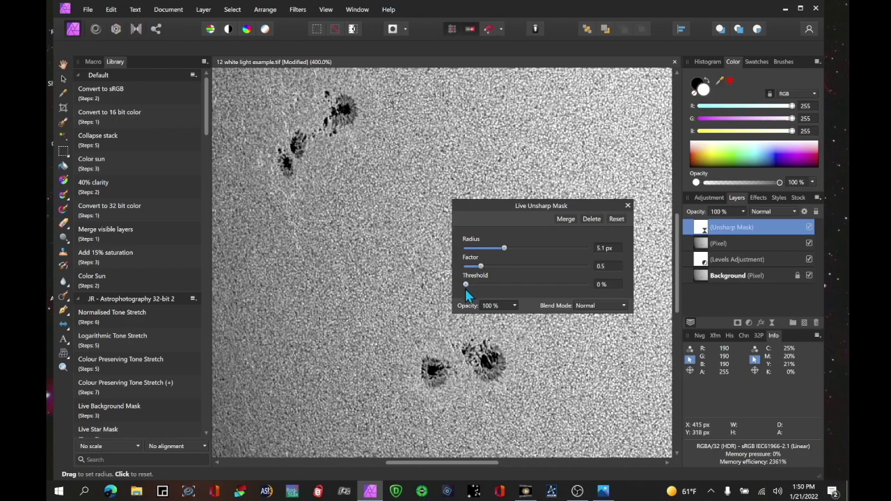
mouse_move(504, 248)
left_mouse_down()
mouse_move(467, 248)
mouse_move(496, 255)
left_mouse_up()
left_click_drag(495, 252, 397, 249)
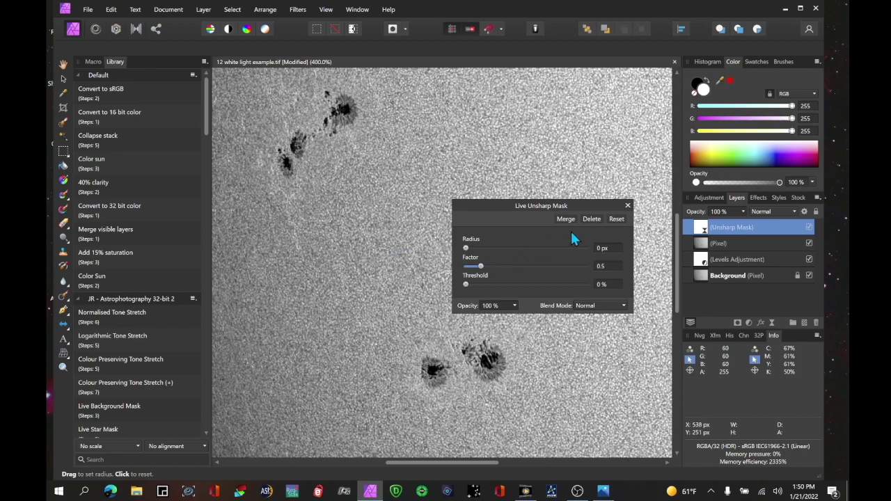
left_click(590, 220)
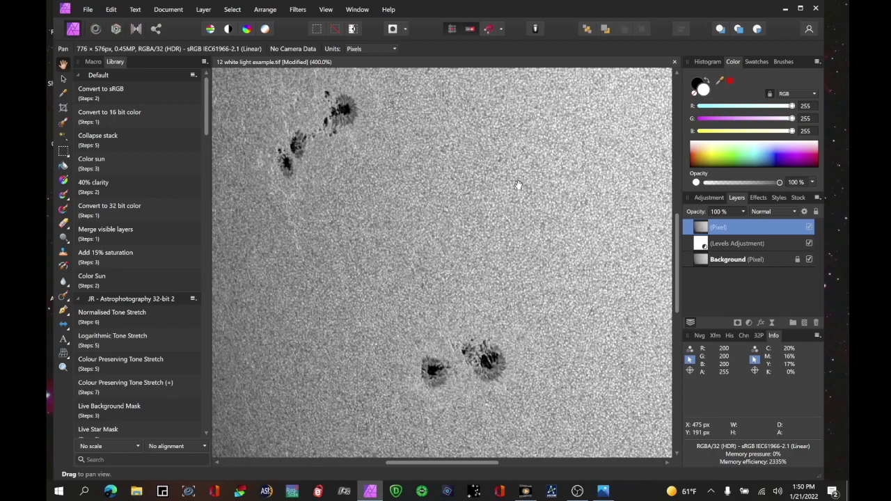
Step: Add a Curves adjustment layer above the merged pixel layer and raise its red curve at about X 0.203, Y 0.486
key("ctrl+plus")
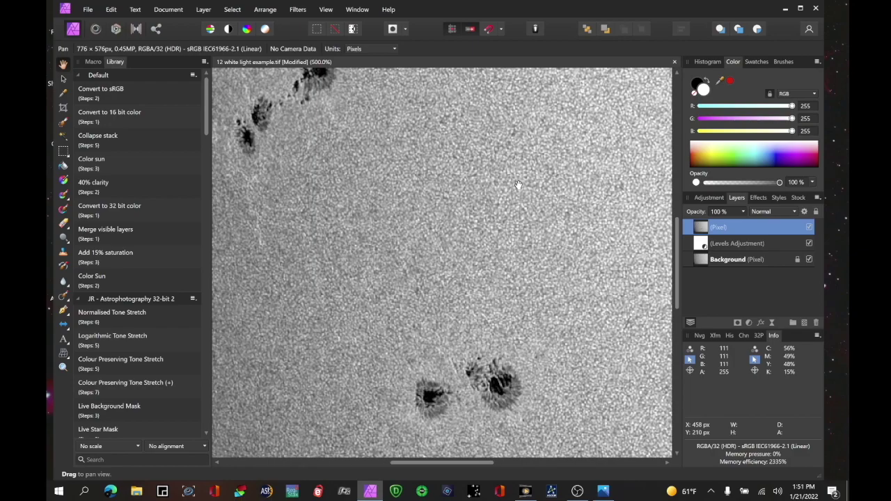
key("ctrl+0")
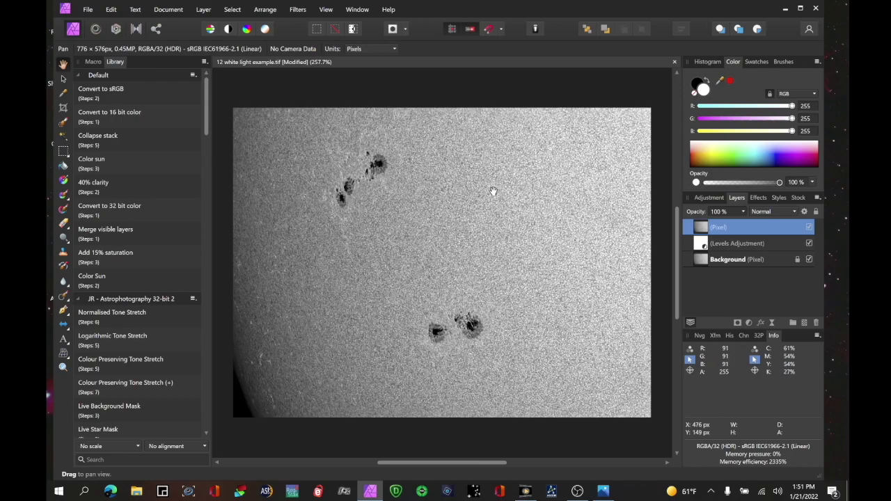
left_click(203, 9)
mouse_move(169, 133)
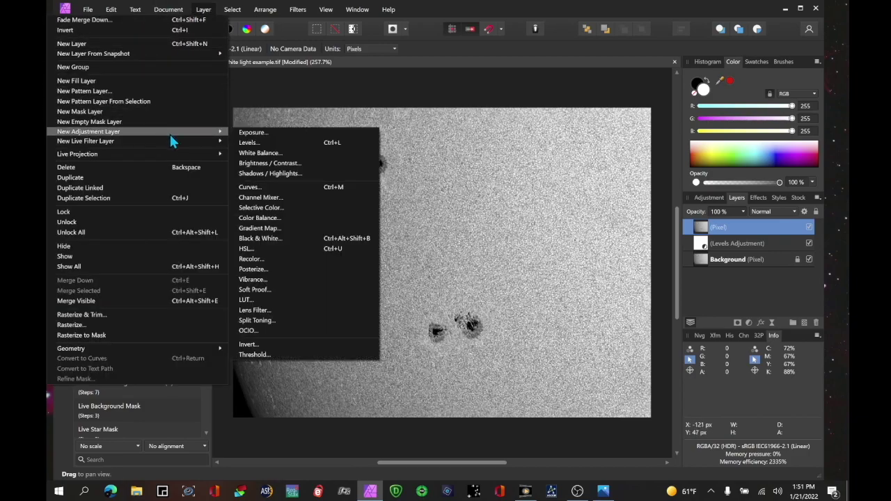
left_click(315, 186)
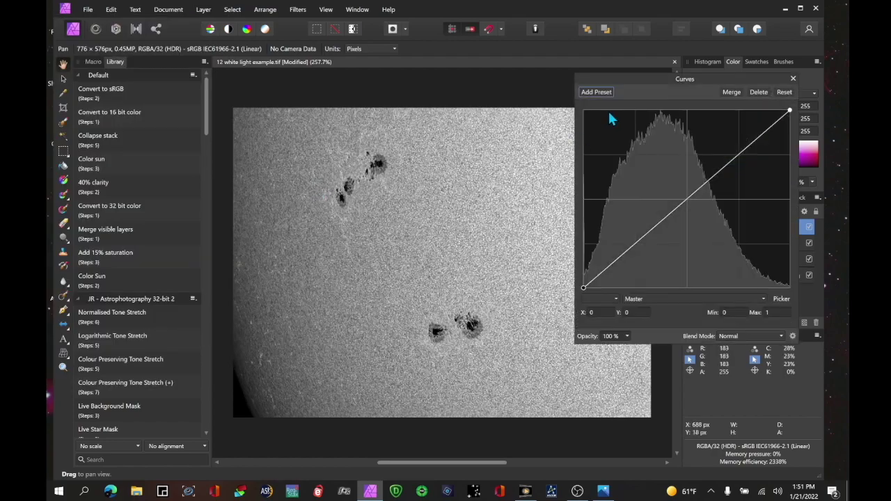
left_click_drag(626, 73, 651, 134)
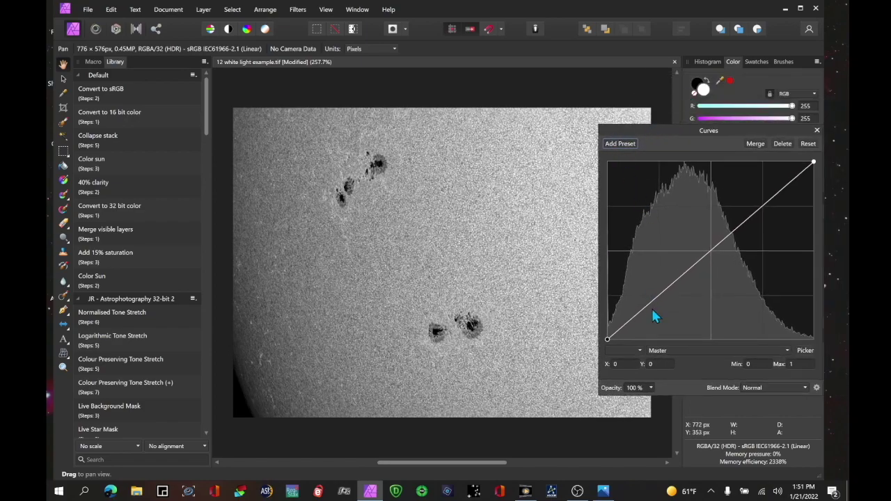
left_click(689, 348)
left_click(693, 359)
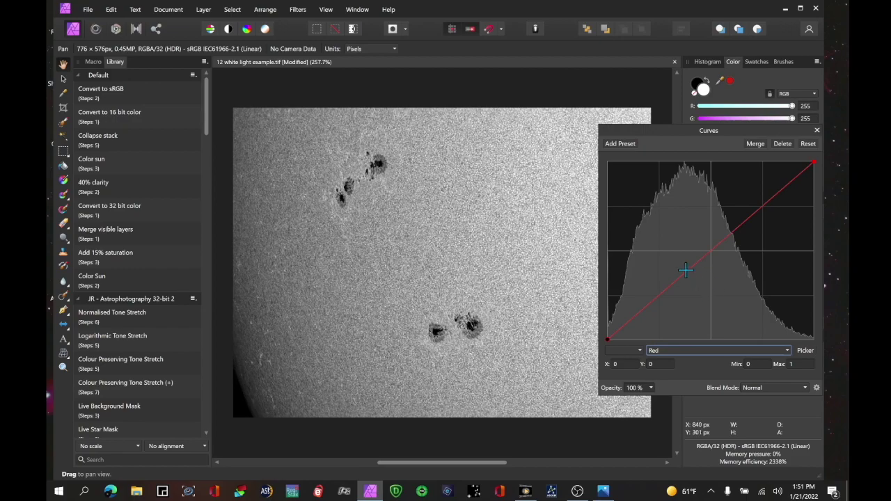
left_click_drag(686, 270, 651, 258)
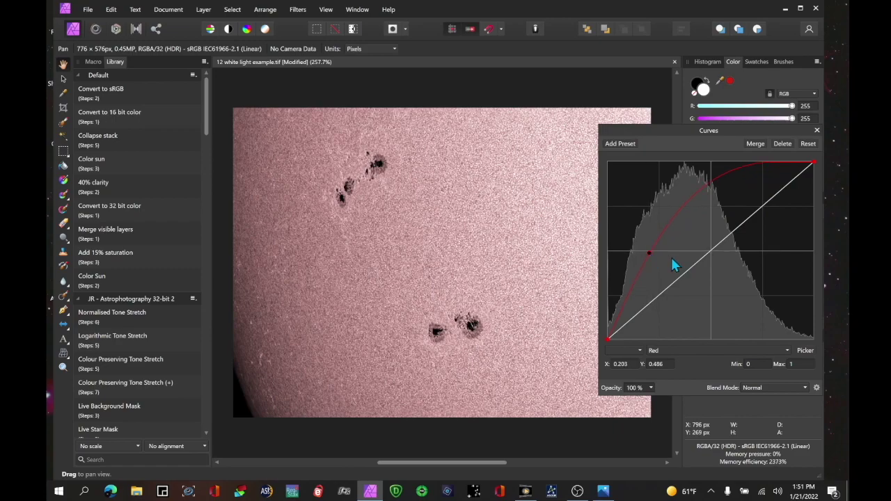
Step: Lower the blue curve with points at about X 0.578, Y 0.148 and X 0.383, Y 0.06 to colour the sun golden
left_click(703, 350)
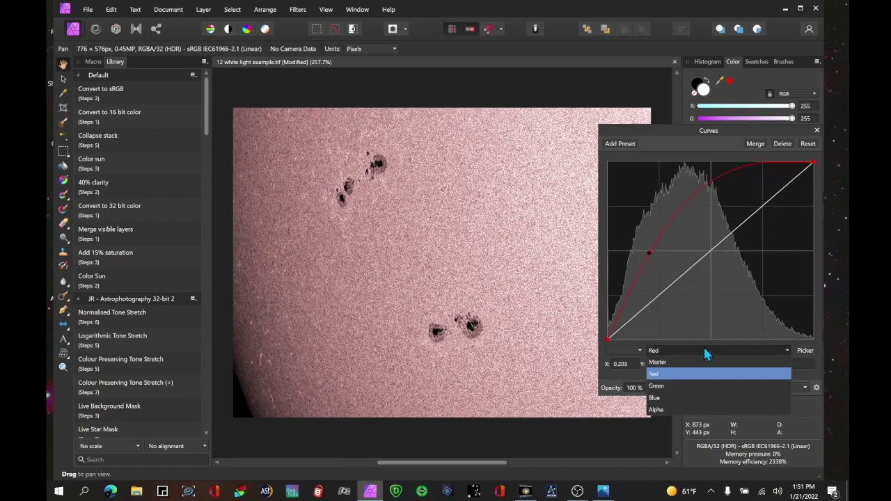
left_click(689, 399)
left_click_drag(695, 264, 728, 318)
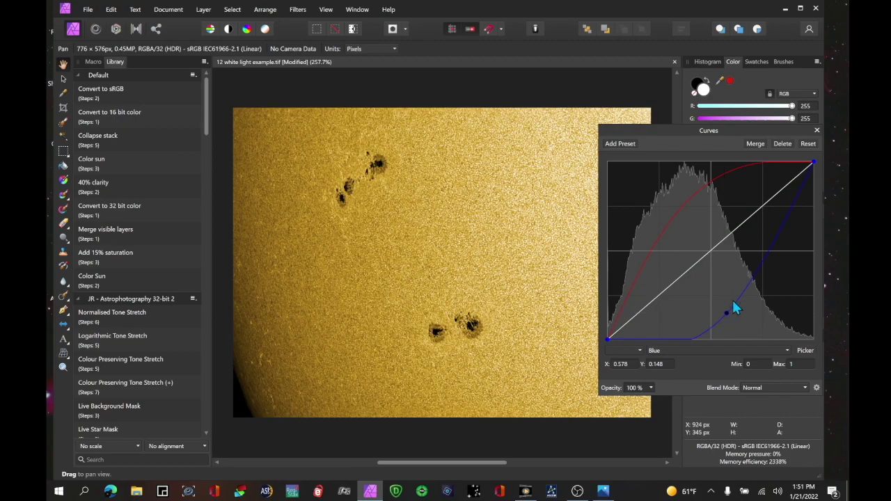
left_click_drag(695, 336, 687, 330)
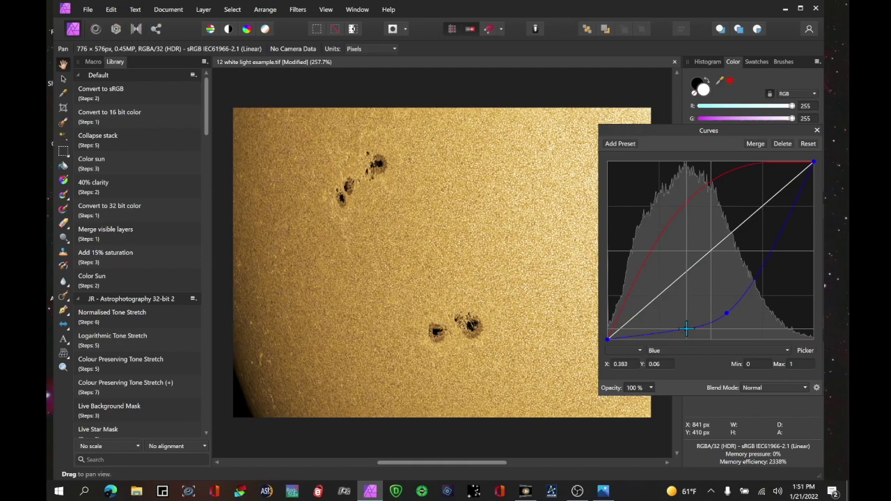
left_click(817, 131)
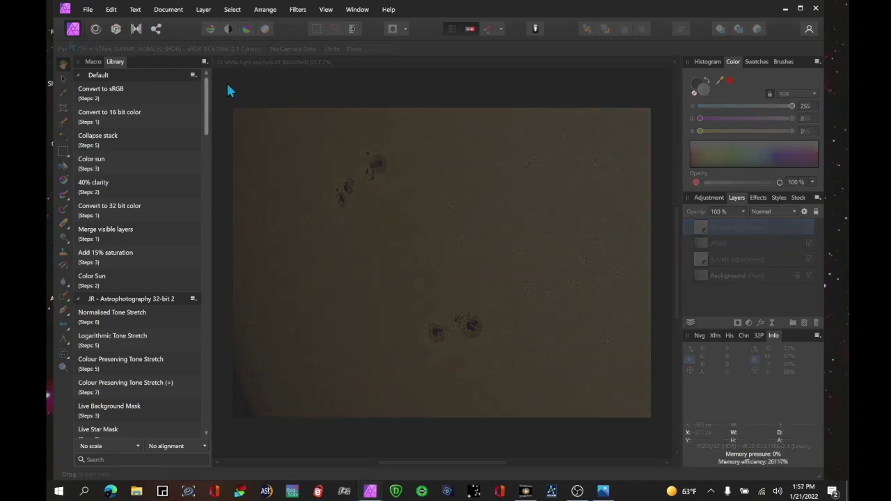
Step: Open the HA 12 image from the AS_P12 folder and flip it vertically
left_click(87, 9)
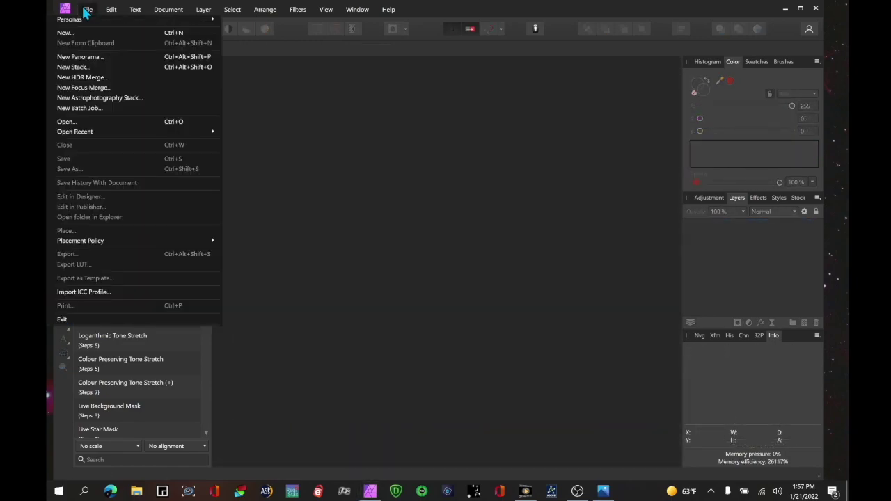
left_click(109, 121)
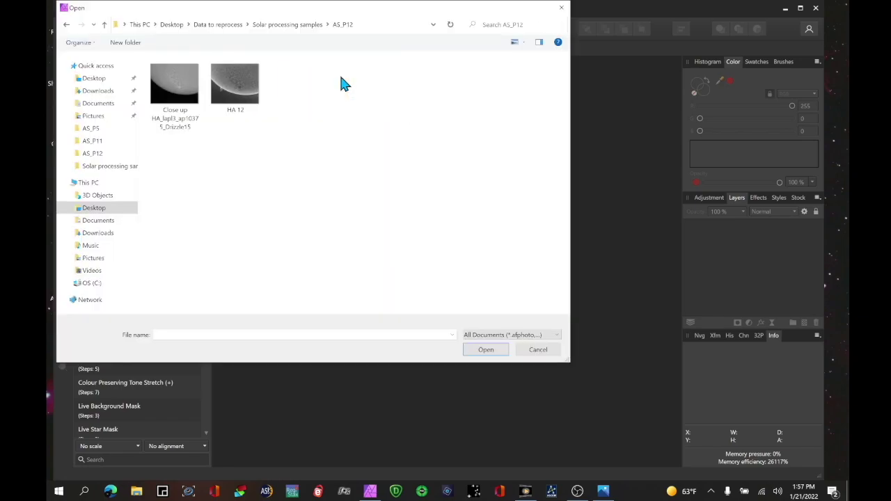
double_click(235, 84)
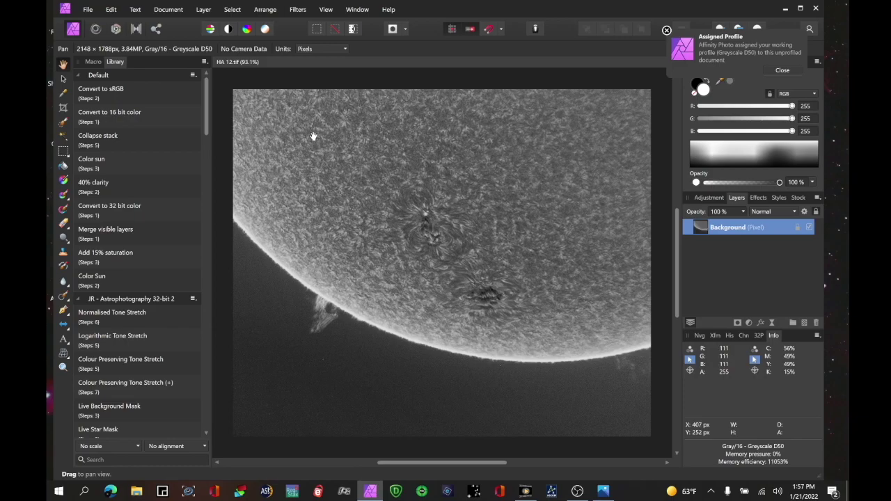
left_click(165, 12)
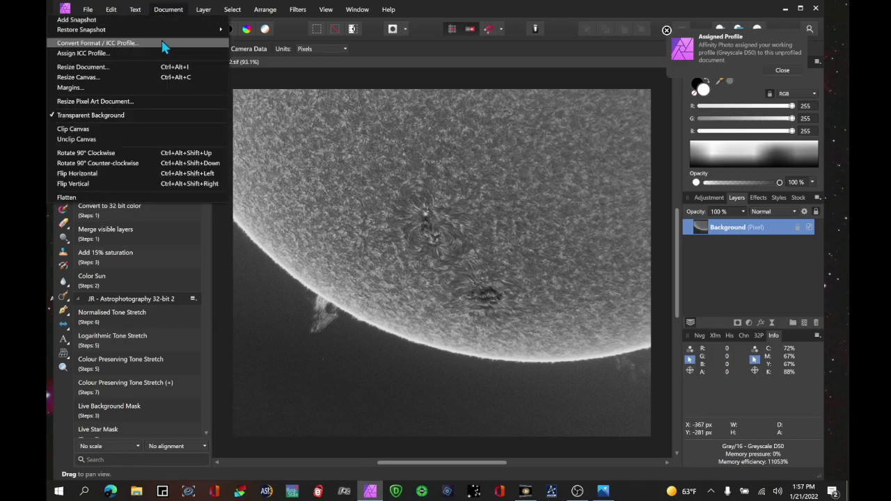
left_click(184, 184)
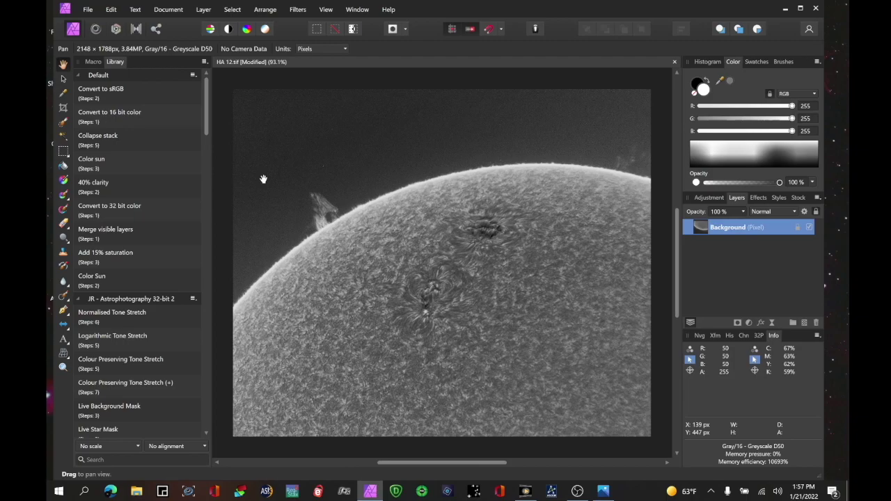
Step: Add a Levels adjustment to the hydrogen-alpha image with the black level at 12 % and the white level at 91 %
key("ctrl+l")
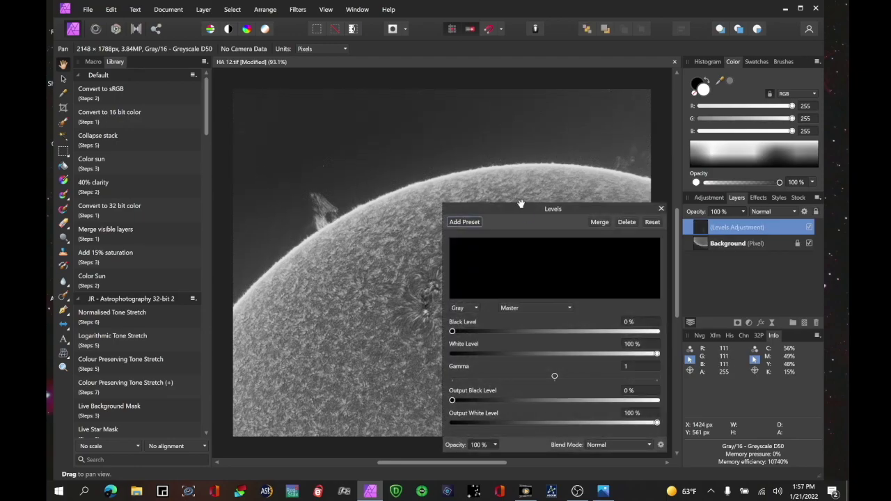
left_click_drag(524, 210, 688, 185)
left_click(621, 312)
left_click_drag(621, 311, 644, 314)
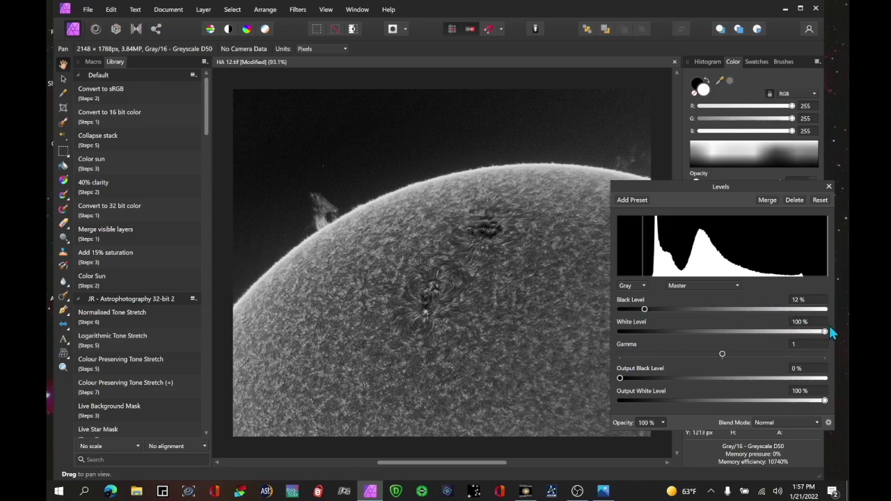
left_click_drag(824, 334, 808, 334)
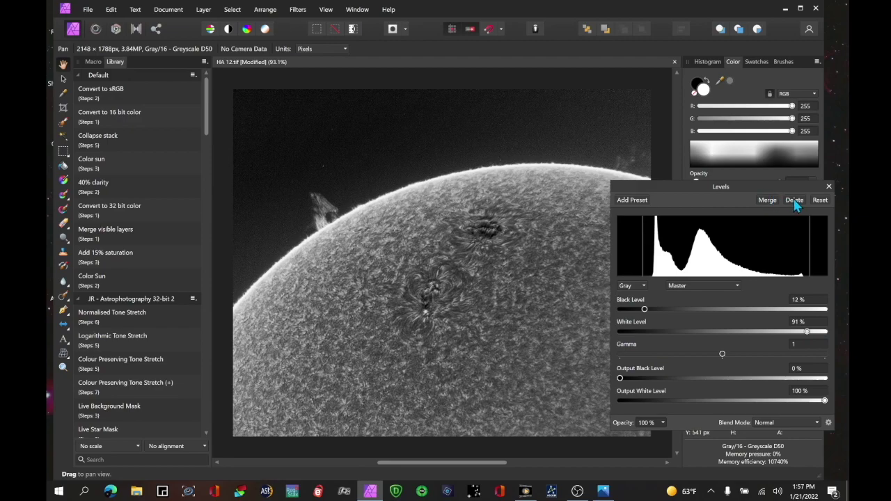
left_click(829, 187)
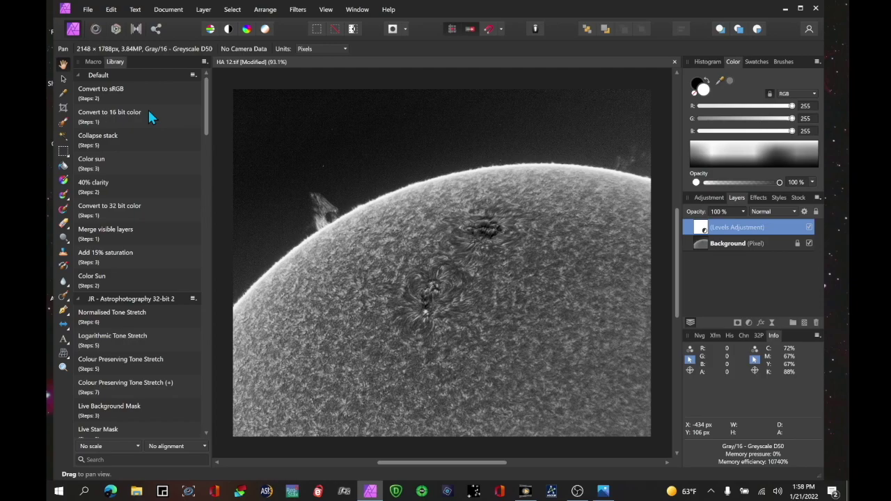
Step: Merge the visible layers into a new pixel layer and convert the document to 16-bit colour with the saved macro
key("ctrl+alt+shift+e")
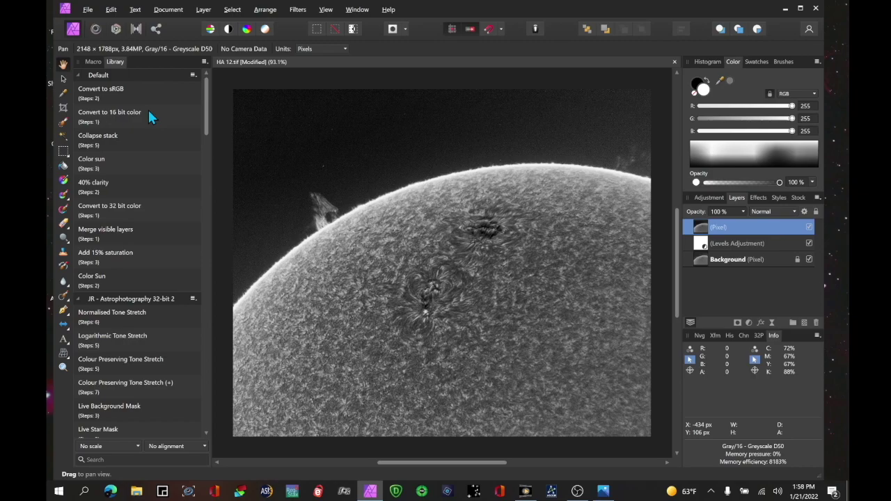
left_click(145, 112)
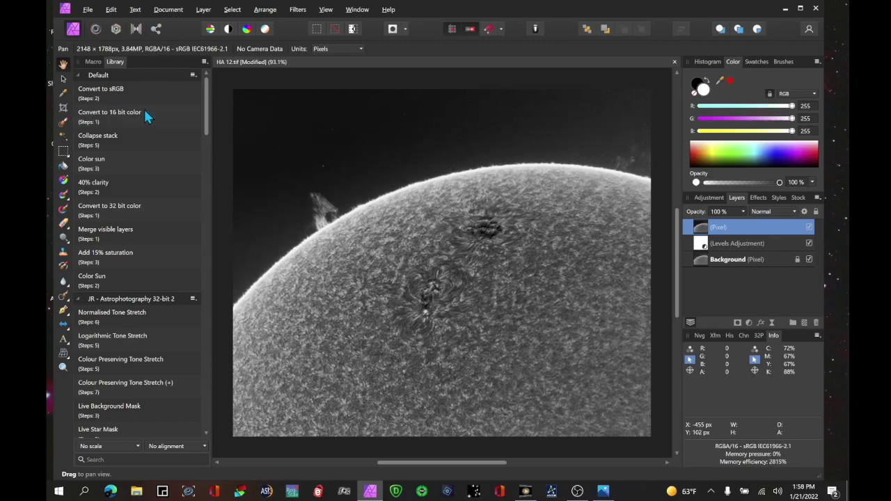
Step: Send the merged pixel layer to the Topaz DeNoise AI plugin
left_click(294, 10)
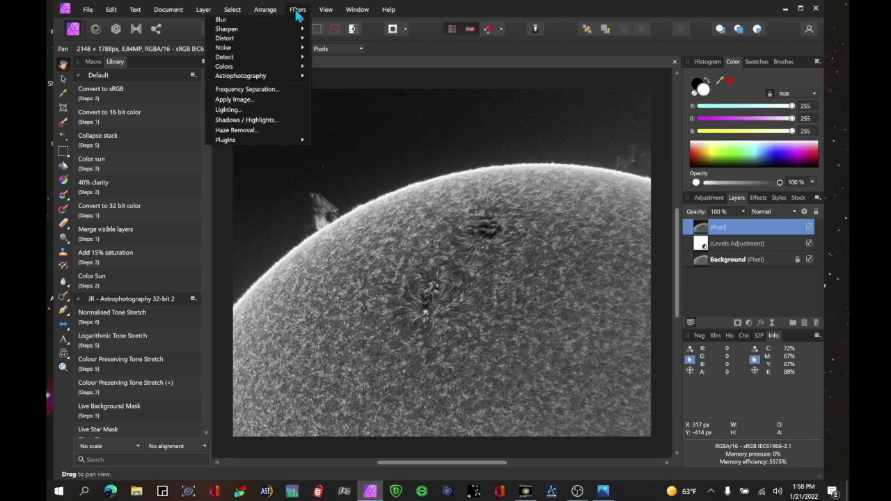
mouse_move(273, 142)
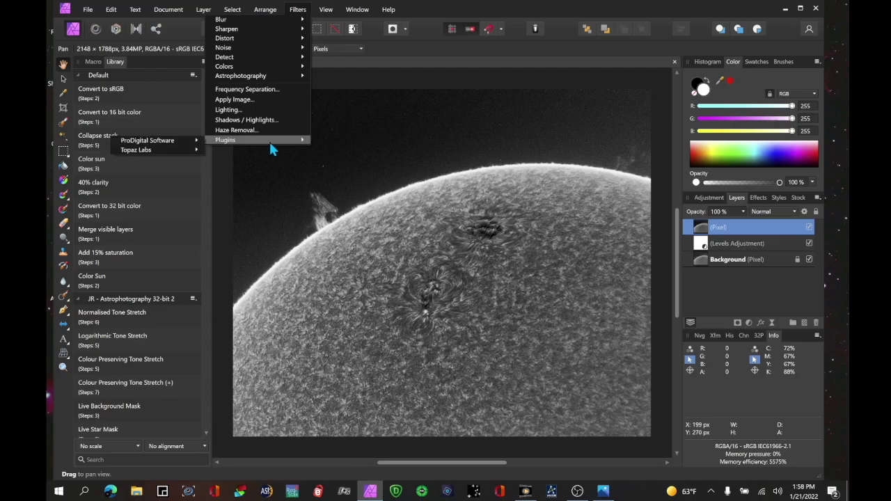
mouse_move(146, 150)
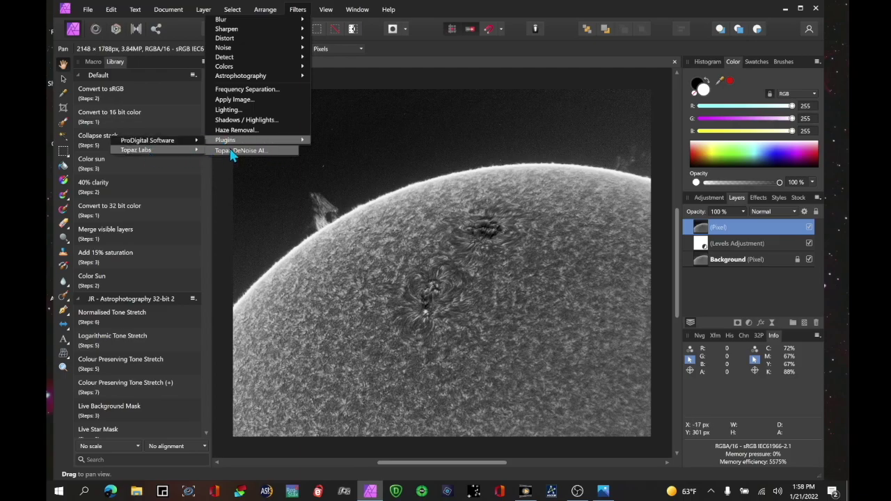
left_click(235, 151)
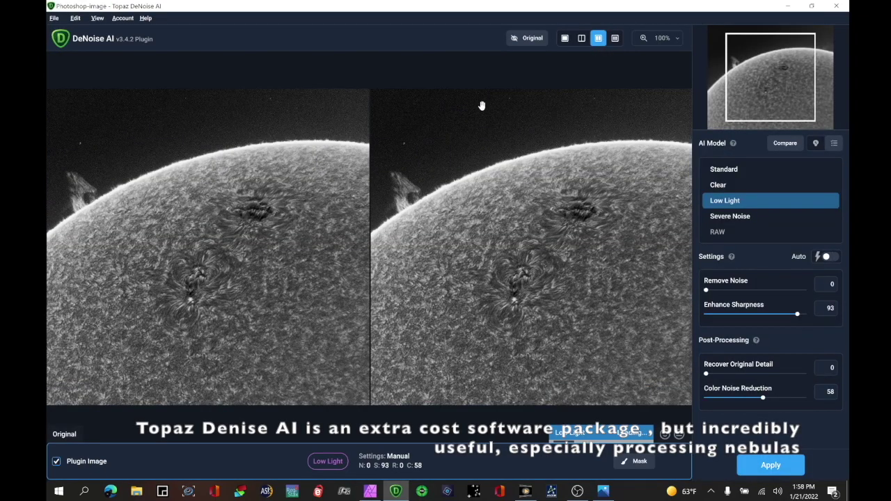
Step: Show the four AI models in the comparison view and turn on automatic settings for the Low Light and Standard models
left_click(615, 39)
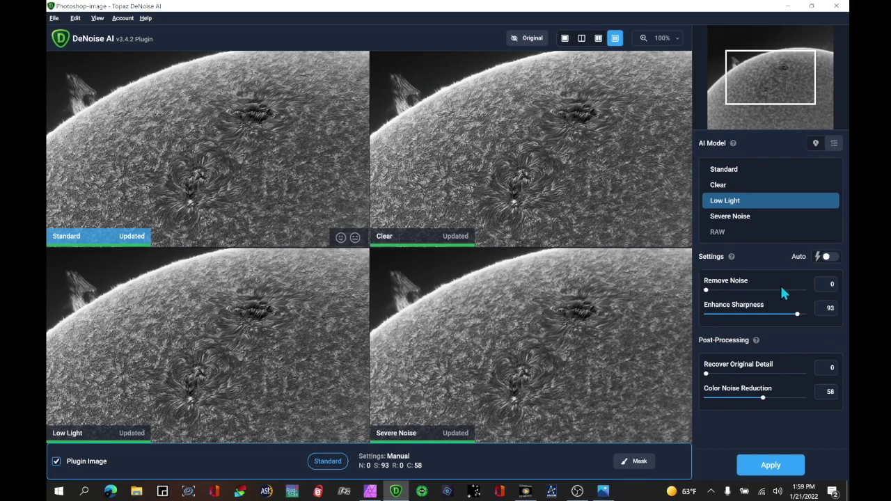
left_click(832, 259)
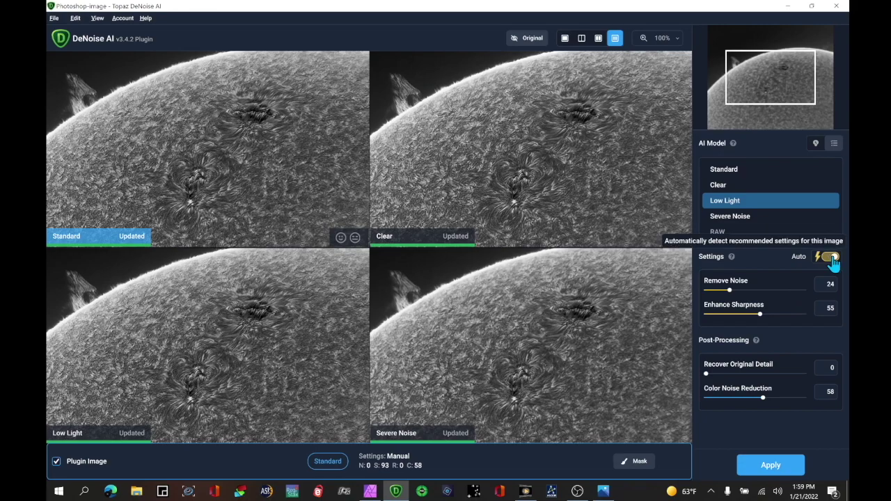
left_click(738, 188)
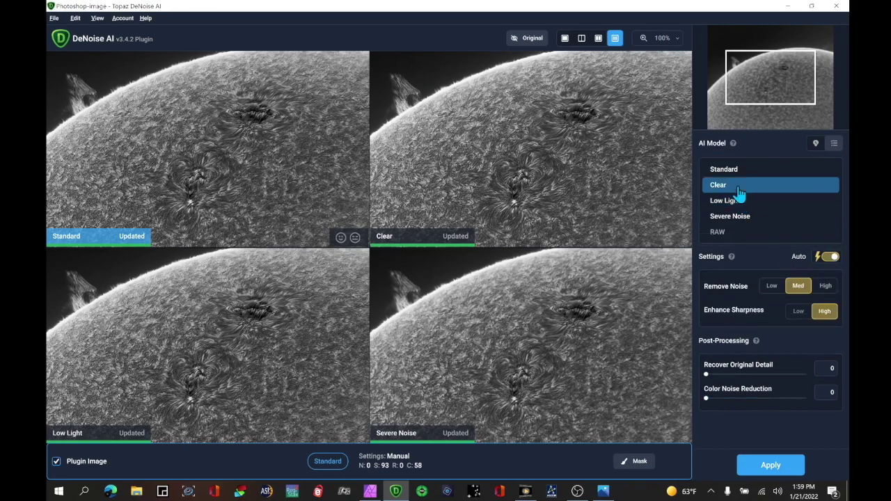
left_click(736, 171)
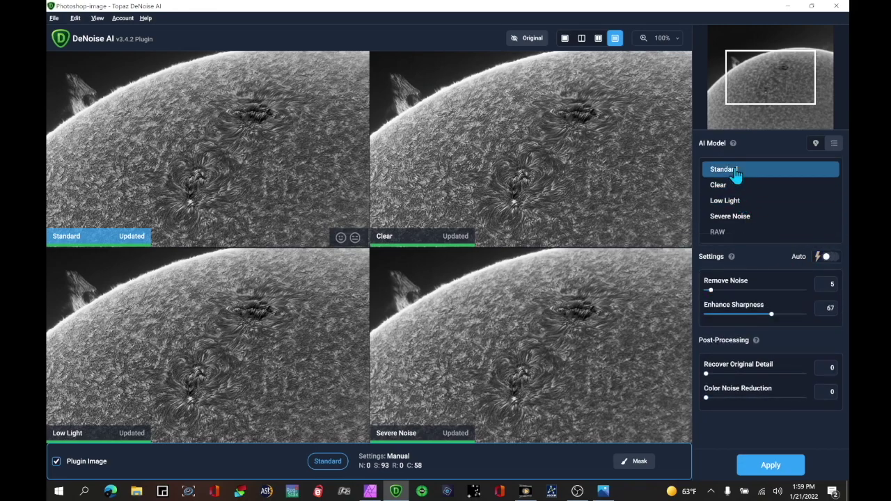
left_click(832, 259)
left_click(833, 259)
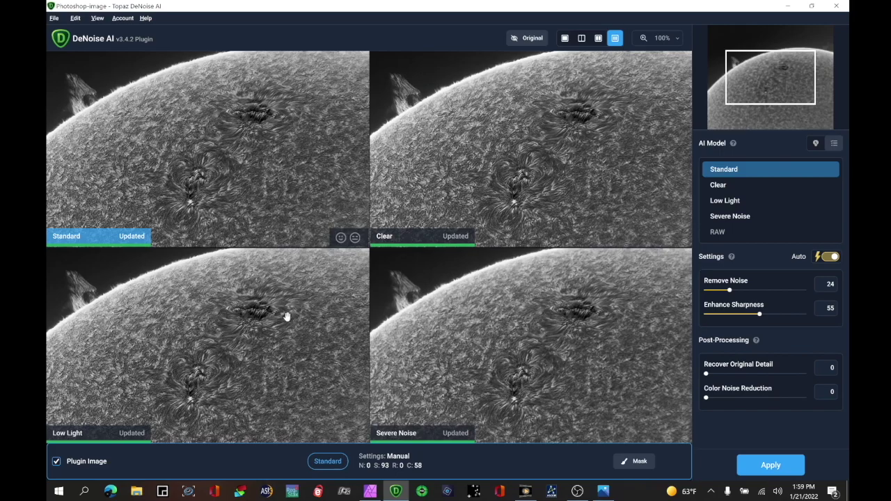
Step: Select the Low Light model in the original-versus-result view and examine the sunspots, limb and background noise at 200%
left_click(598, 39)
left_click(720, 202)
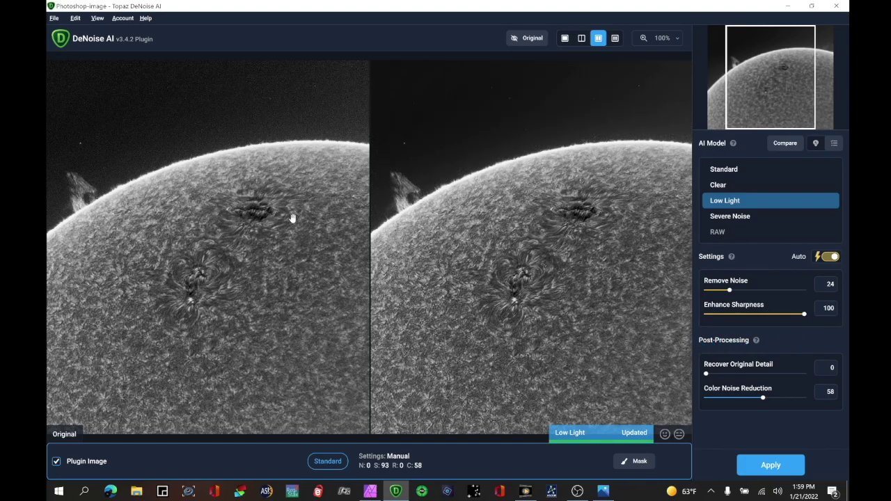
left_click(675, 39)
left_click(643, 118)
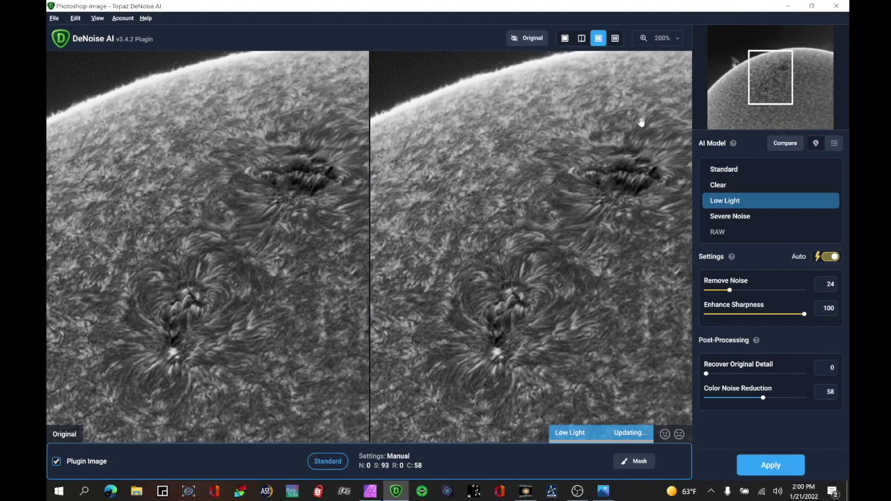
left_click_drag(571, 135, 350, 225)
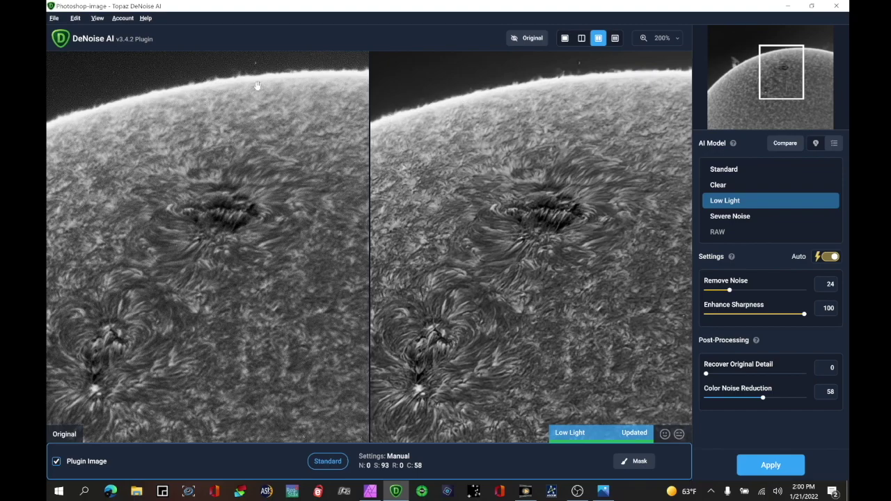
left_click(258, 153)
left_click_drag(258, 154, 274, 348)
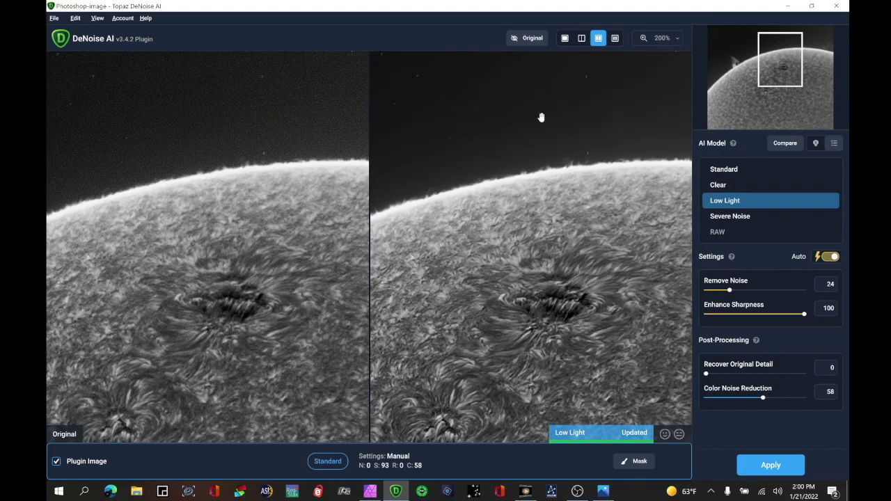
Step: Inspect the large prominence on the limb in the Low Light preview and apply the denoising with Remove Noise at 24
left_click_drag(421, 228, 459, 230)
left_click_drag(469, 292, 622, 193)
left_click_drag(543, 261, 591, 252)
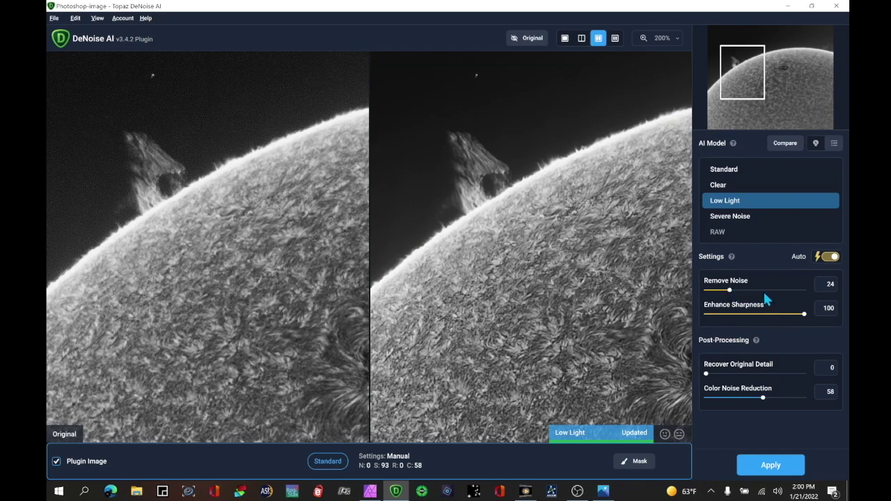
left_click_drag(730, 290, 751, 297)
left_click_drag(799, 292, 729, 292)
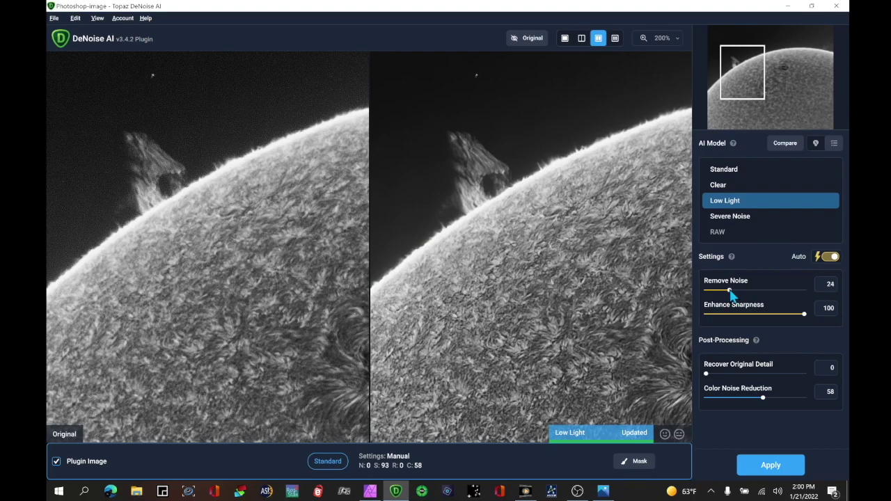
left_click(756, 468)
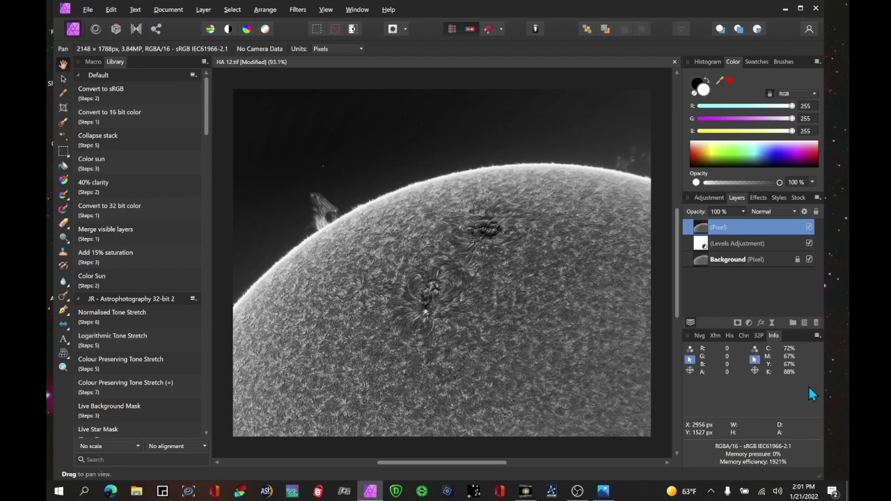
Step: Merge the visible layers into a new pixel layer and tone map it with the 20% detail preset
key("ctrl+shift+n")
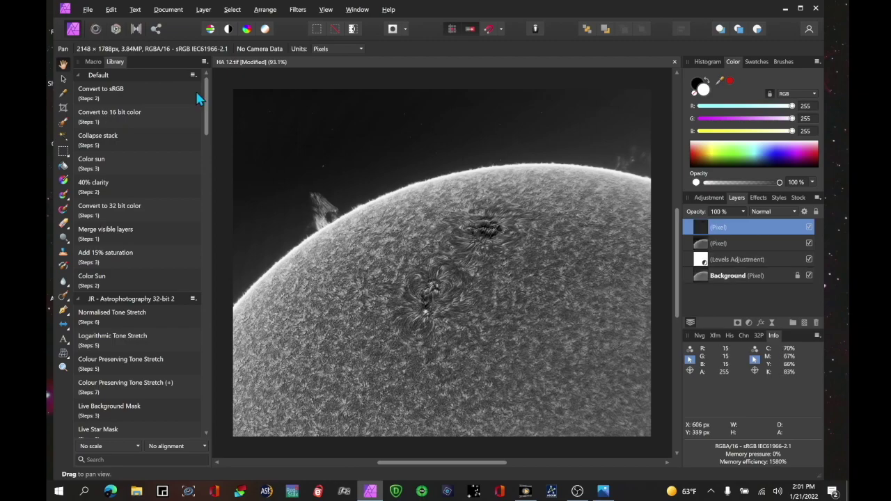
left_click(136, 28)
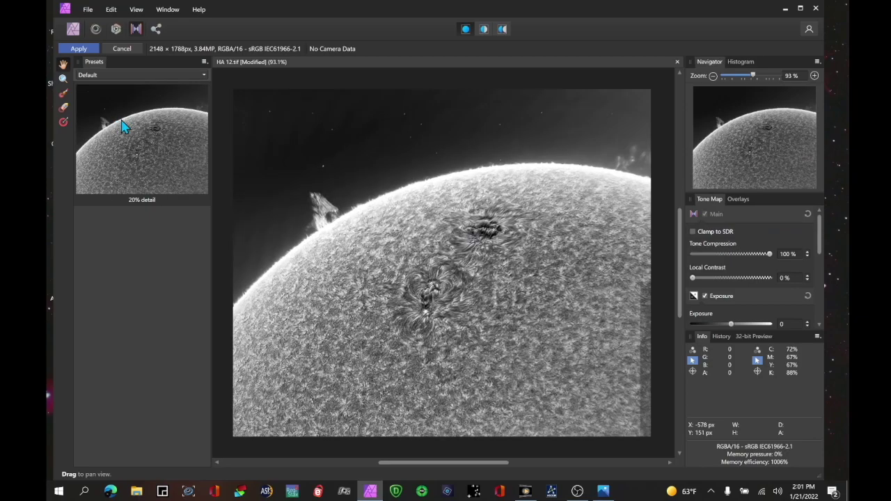
left_click(124, 125)
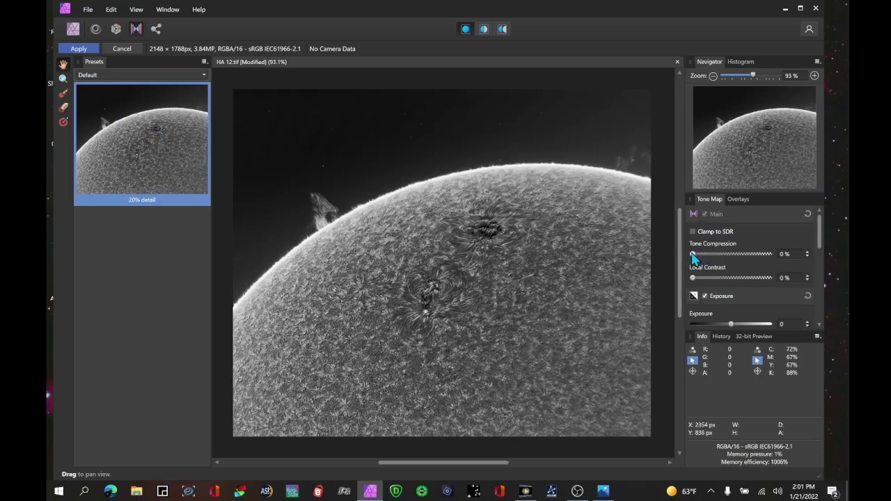
Step: Set the tone map's Tone Compression to 42% and Local Contrast to 21%
left_click_drag(693, 258, 721, 255)
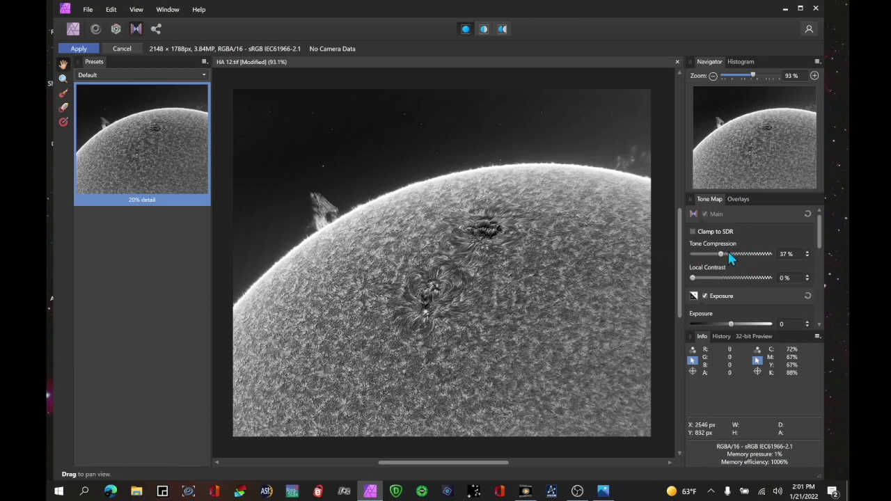
mouse_move(724, 257)
left_mouse_down()
mouse_move(700, 254)
mouse_move(726, 263)
left_mouse_up()
left_click_drag(693, 279, 713, 299)
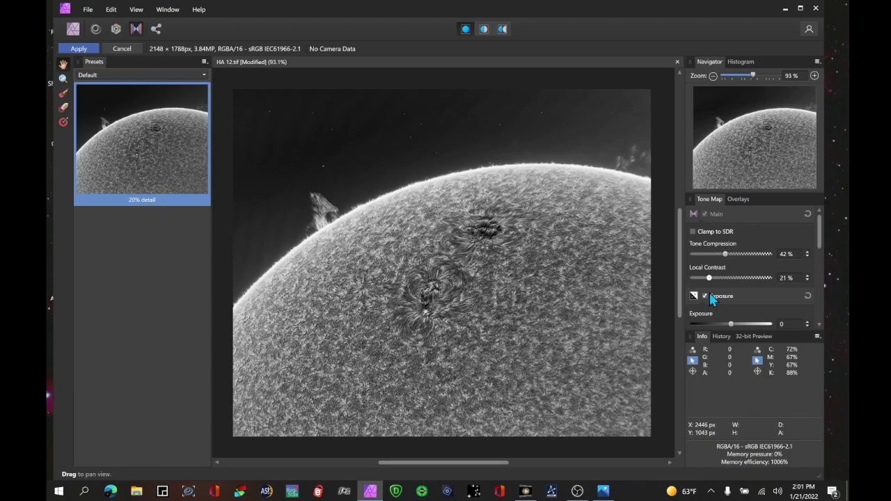
Step: Raise the tone map's Enhance contrast to 2% and apply the tone mapping to the layer
scroll(700, 237, "down", 1)
scroll(725, 249, "down", 5)
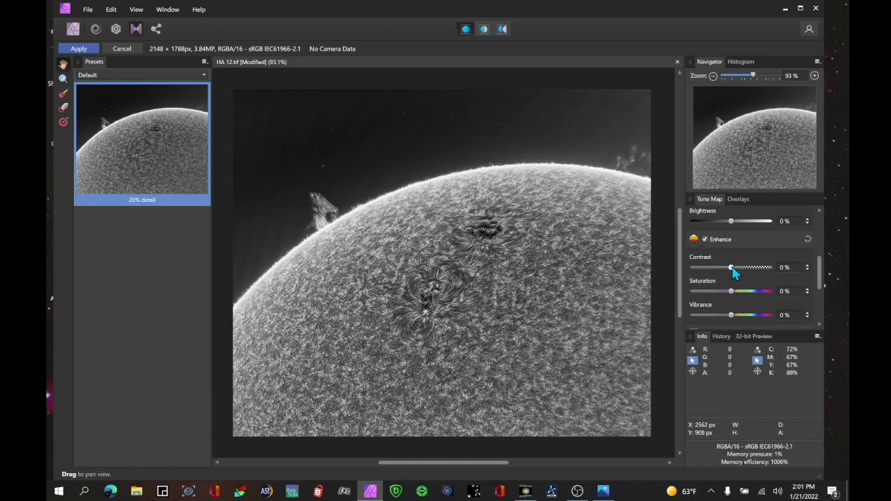
left_click_drag(731, 267, 732, 268)
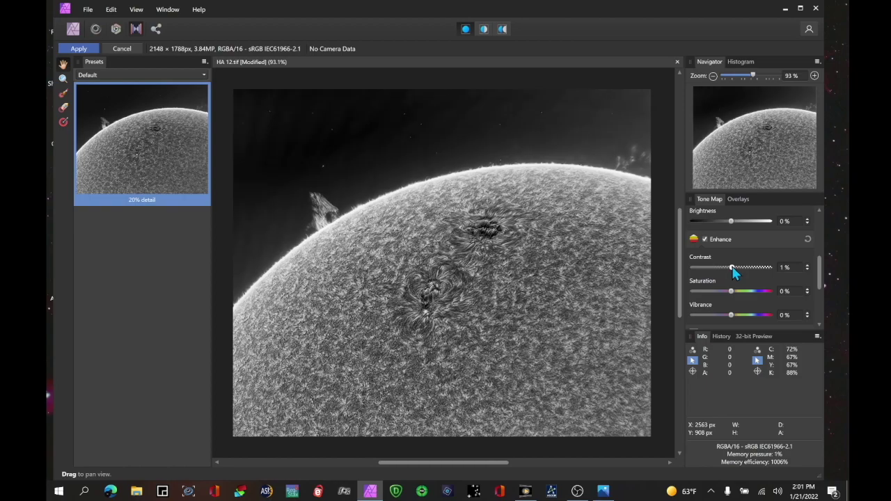
left_click_drag(732, 267, 733, 270)
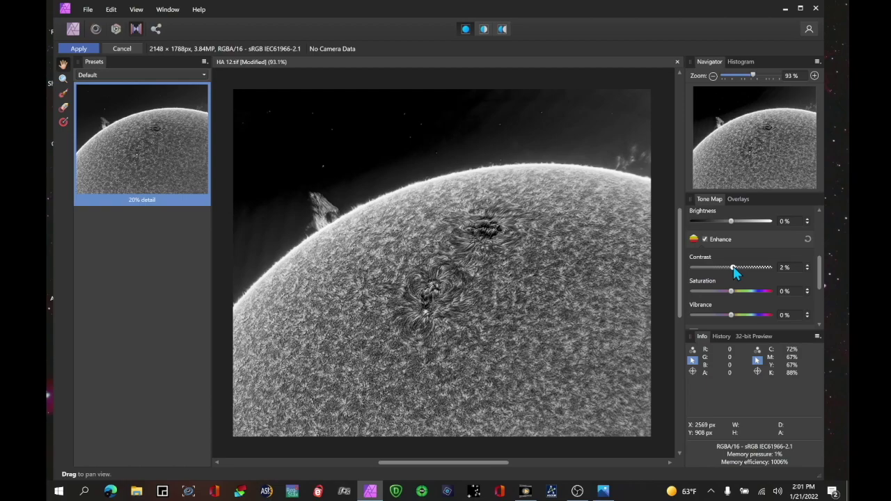
scroll(738, 268, "down", 2)
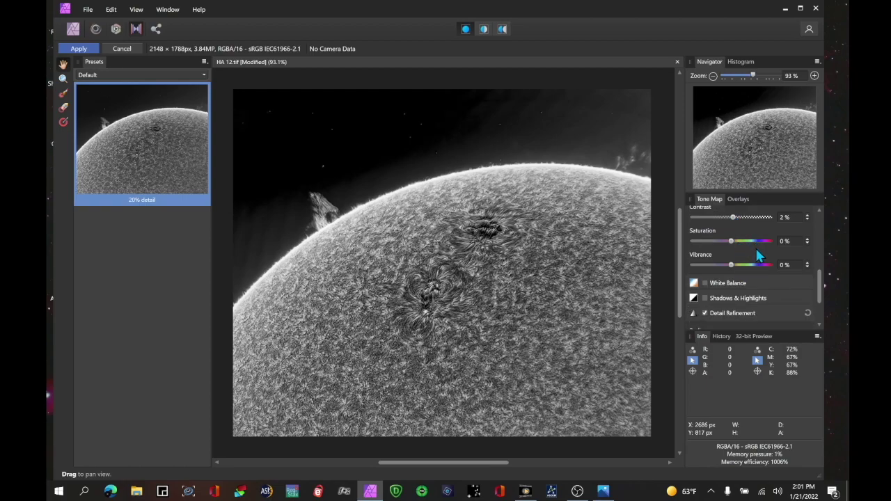
scroll(755, 246, "down", 2)
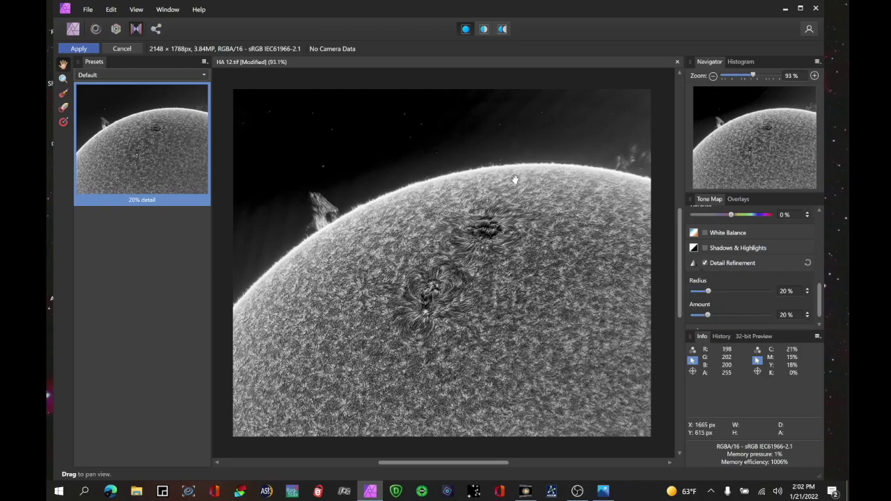
left_click(81, 49)
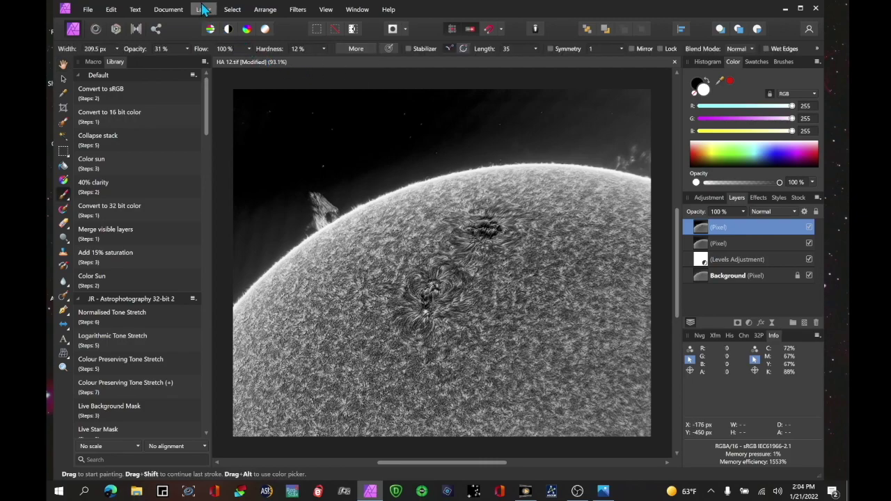
Step: Add a live Clarity filter as a separate layer above the tone-mapped pixel layer and set its strength to 72%
left_click(204, 9)
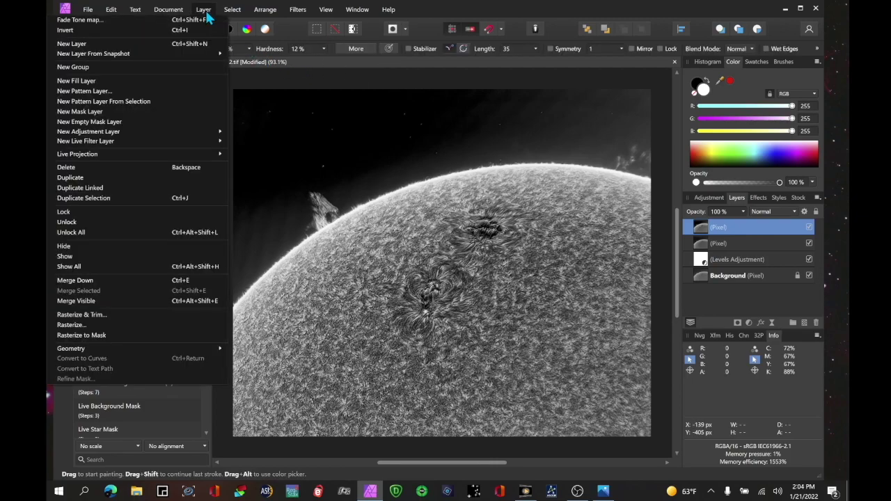
mouse_move(207, 143)
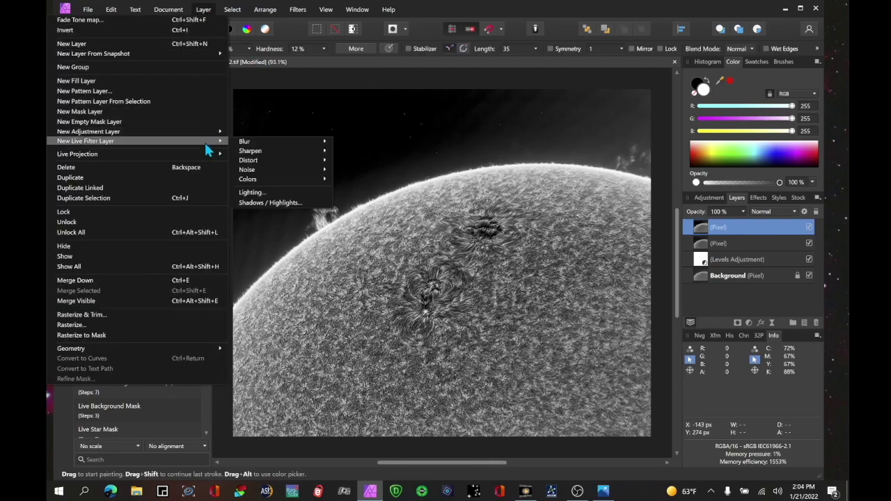
mouse_move(248, 154)
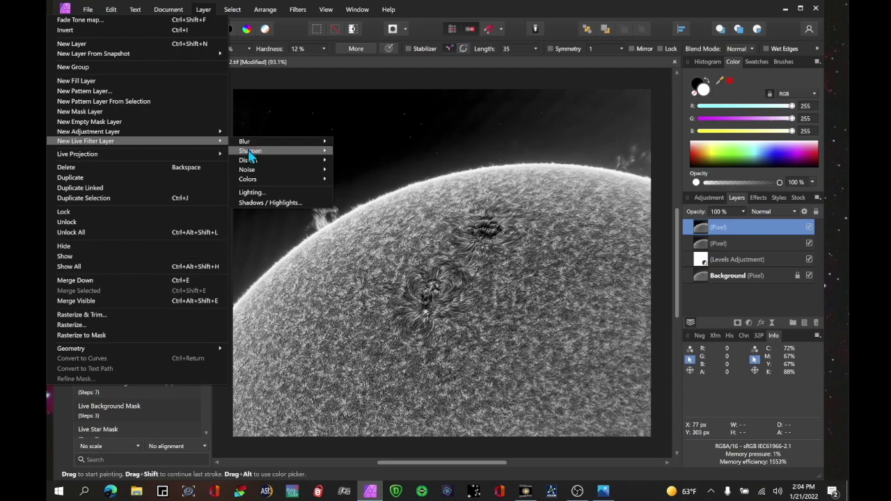
left_click(207, 151)
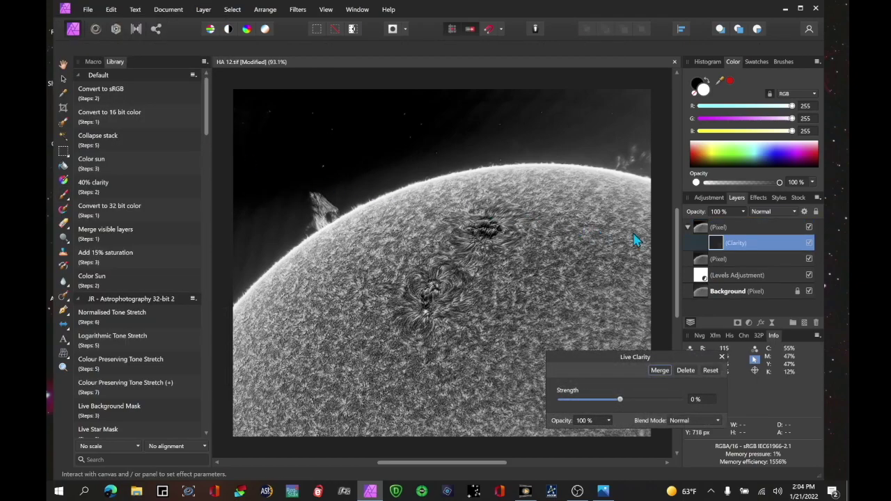
left_click_drag(765, 245, 752, 222)
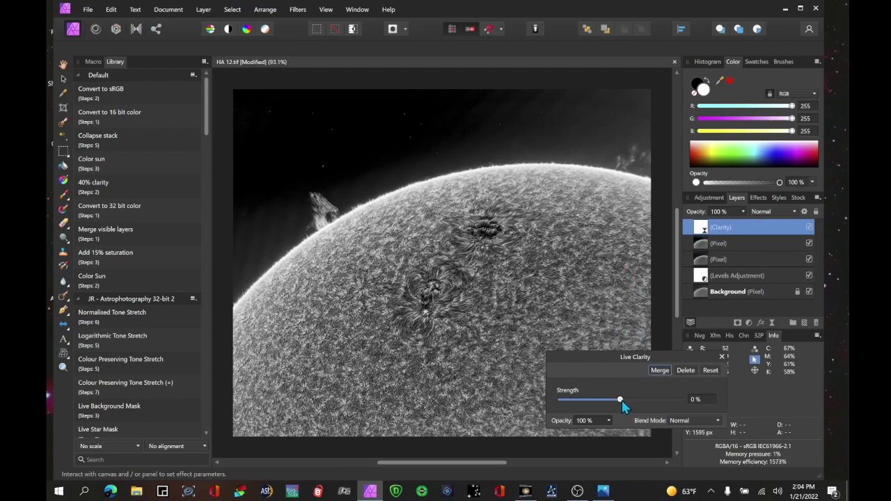
left_click_drag(621, 403, 664, 420)
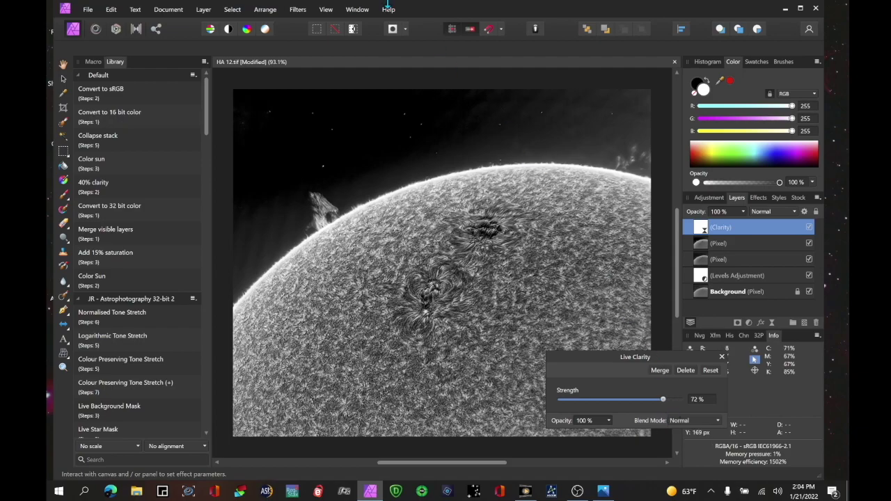
Step: Invert the Clarity layer's mask and paint white along the limb and prominences, raising the brush opacity to 100%
left_click(204, 9)
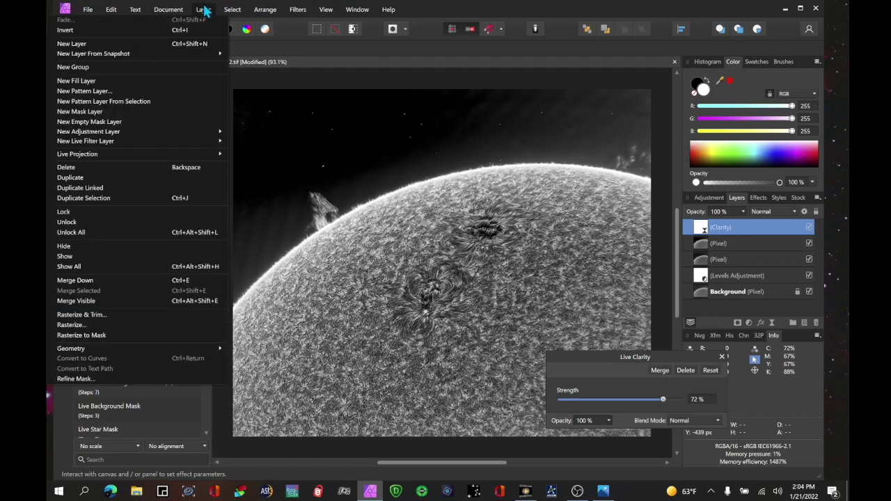
key("Escape")
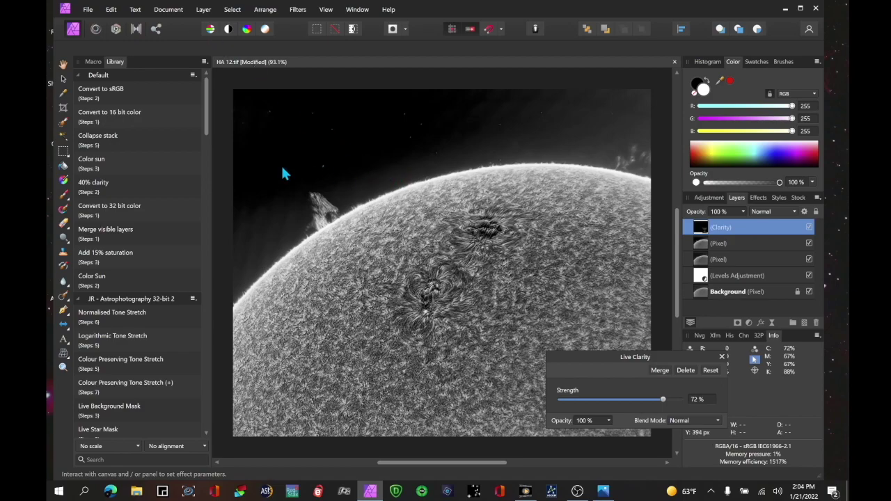
left_click(63, 195)
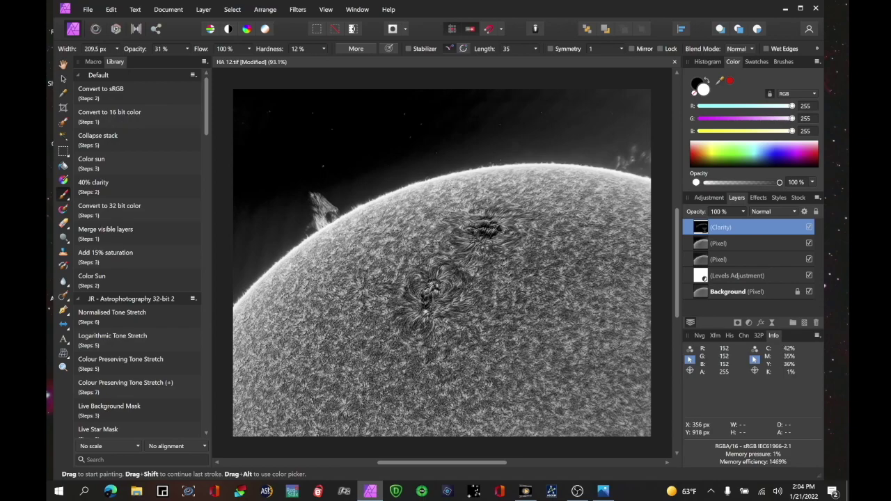
left_click(188, 53)
left_click_drag(189, 63, 260, 77)
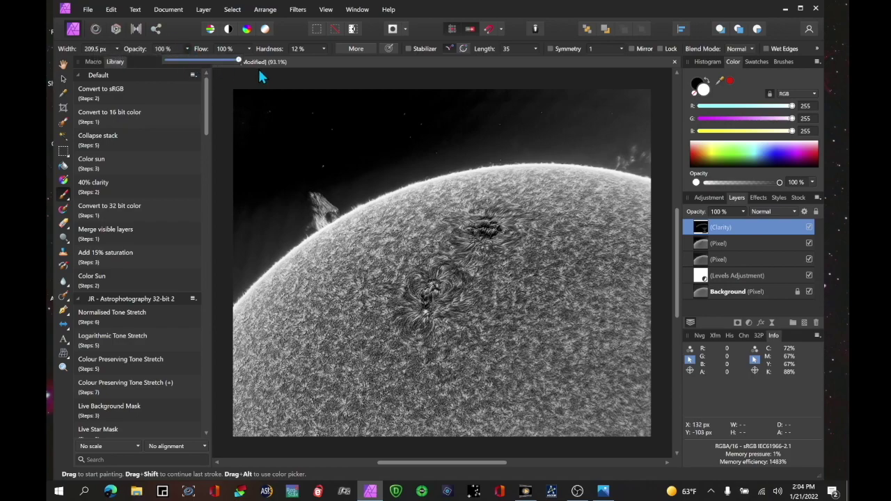
left_click(637, 203)
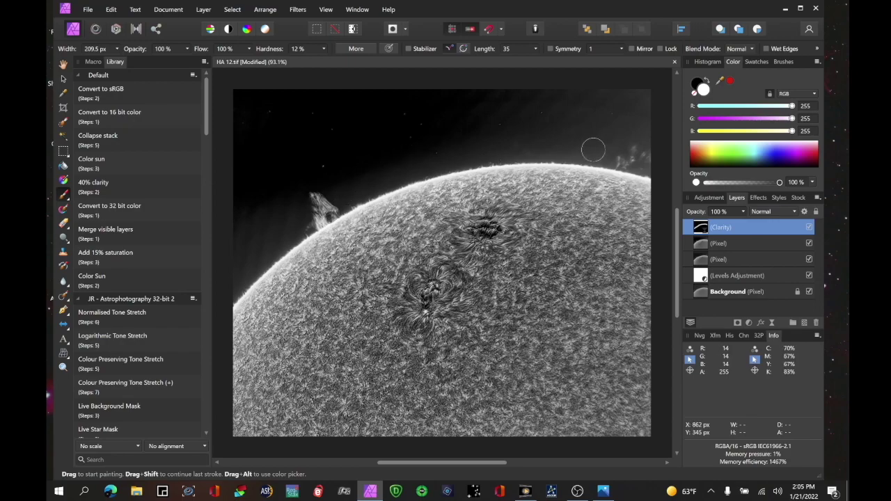
mouse_move(638, 150)
left_mouse_down()
mouse_move(627, 164)
mouse_move(637, 167)
left_mouse_up()
Step: Merge the visible layers into a new pixel layer and inpaint the bright specks in the dark sky with a 52.1 px brush
left_click(62, 301)
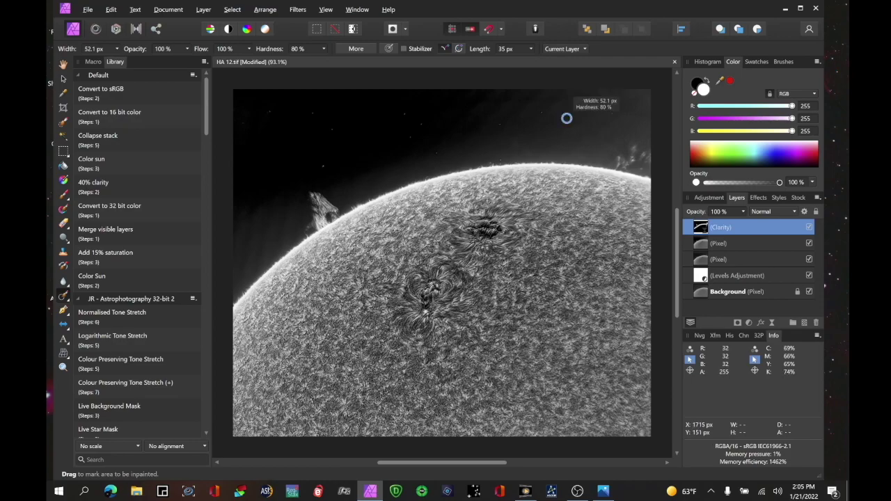
key("ctrl+shift+n")
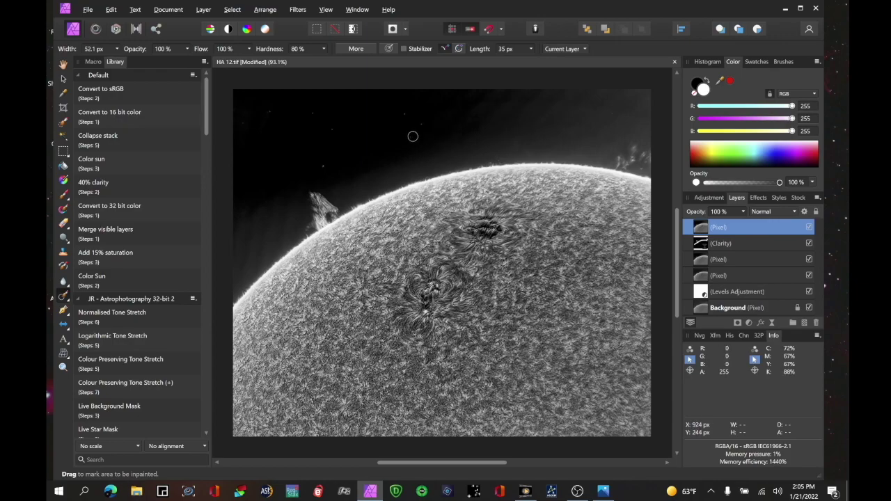
left_click(404, 113)
Step: Run the Reduce Background Luminosity macro from the JR - Astrophotography 32-bit 2 set four times to darken the sky
scroll(162, 327, "down", 3)
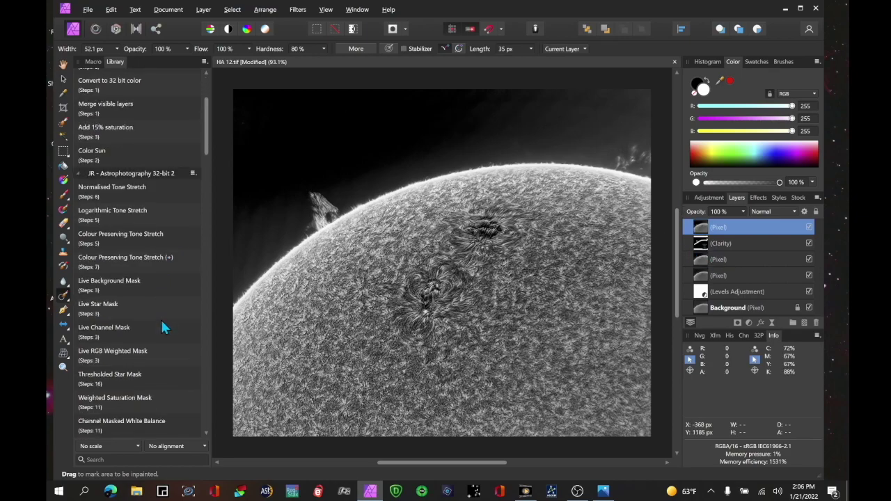
scroll(162, 327, "down", 2)
scroll(174, 330, "down", 1)
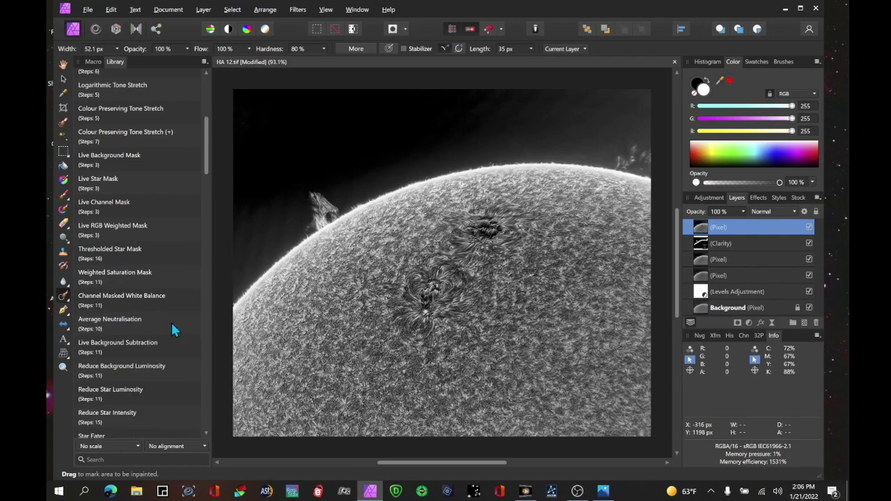
scroll(180, 322, "down", 2)
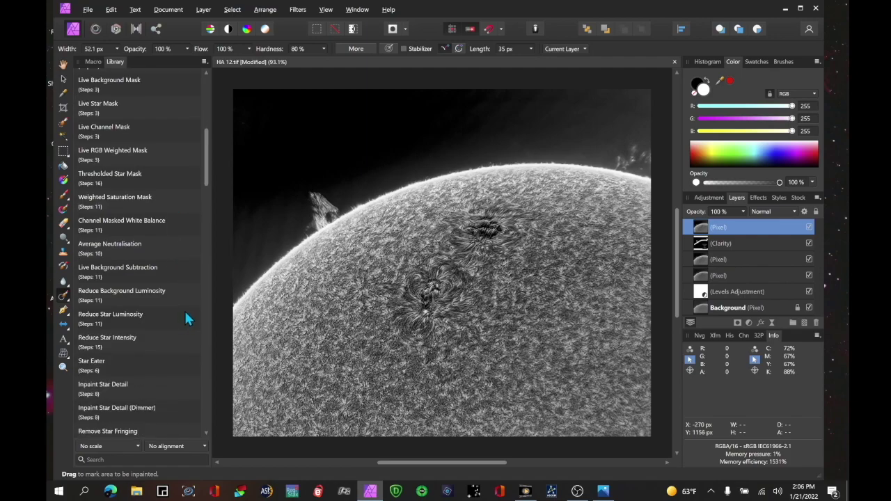
key("h")
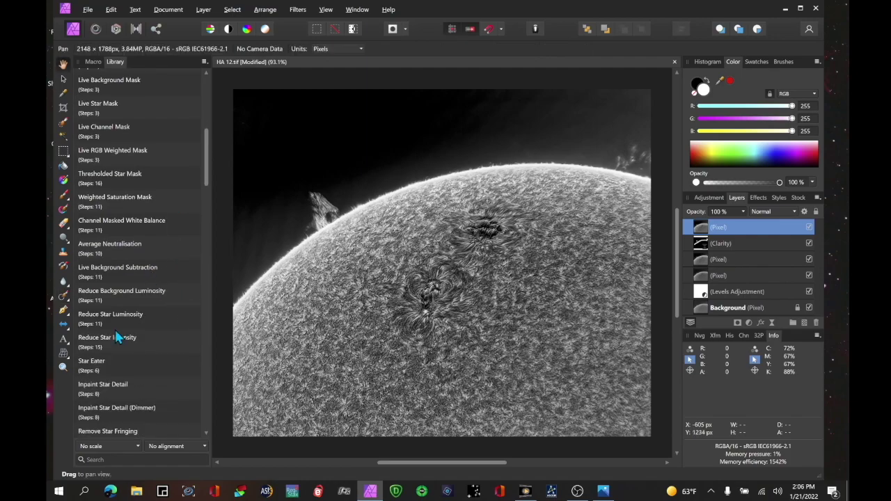
left_click(125, 303)
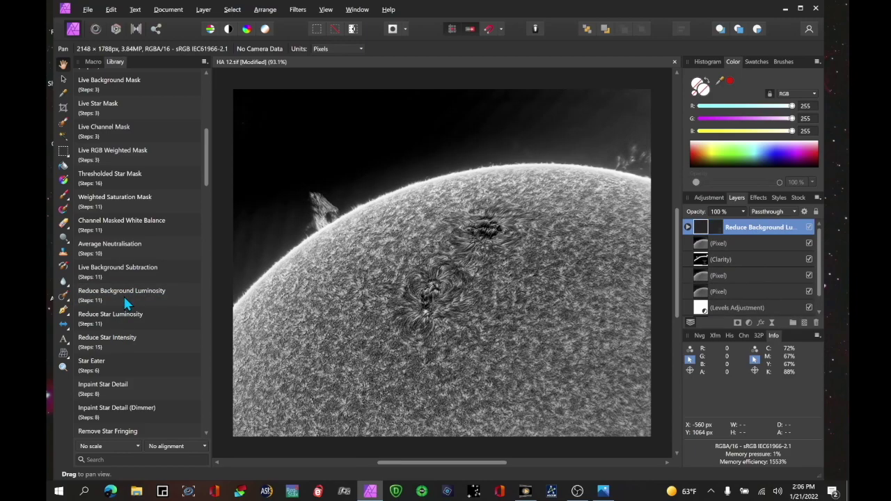
left_click(125, 302)
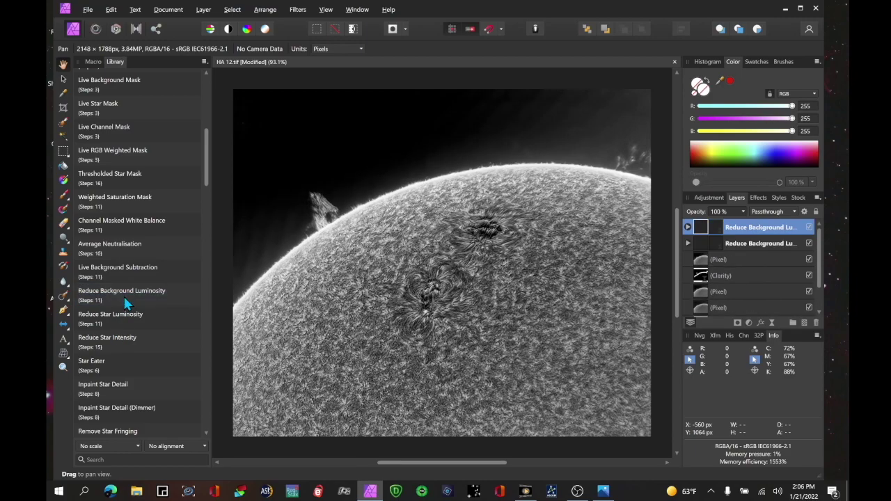
left_click(125, 303)
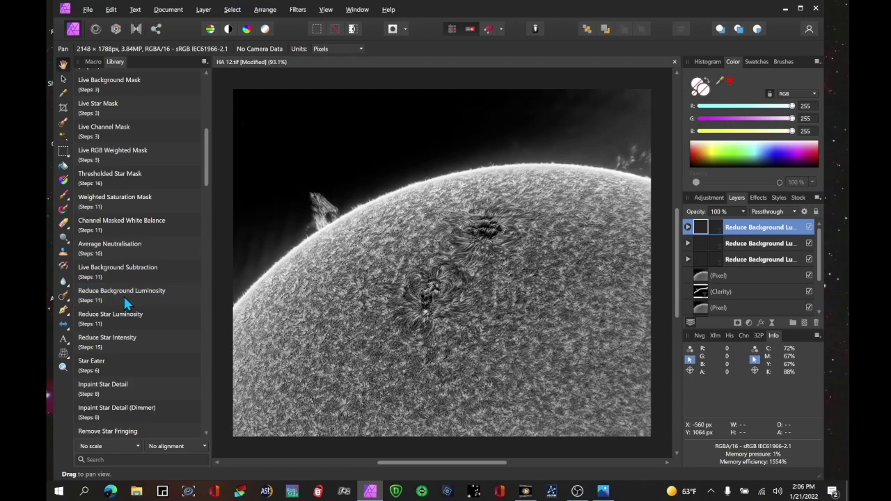
left_click(126, 303)
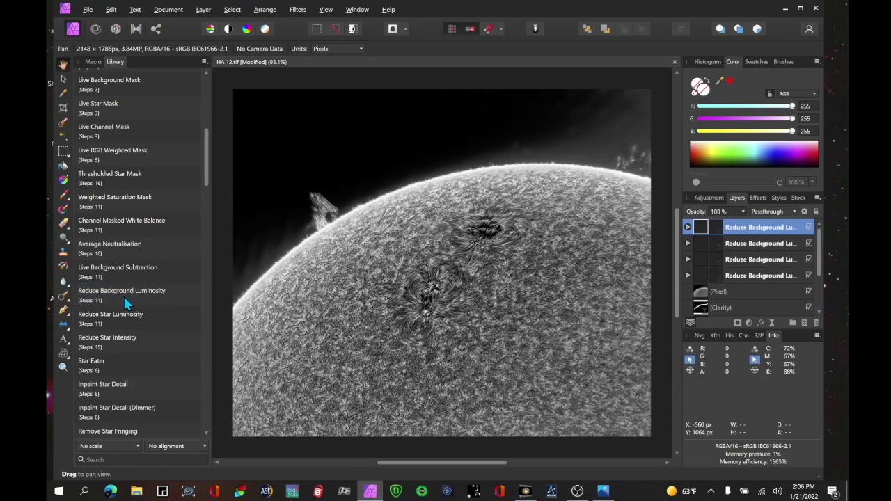
Step: Run the Reduce Background Luminosity macro once more to darken the sky
left_click(126, 303)
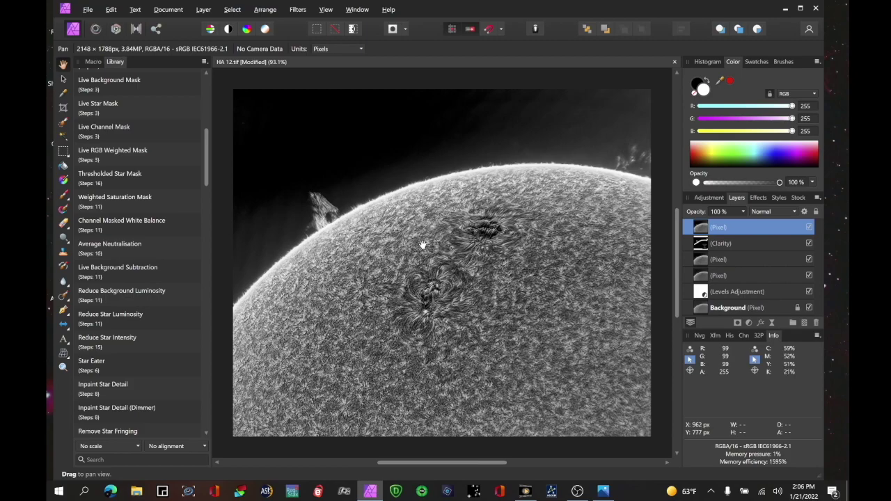
Step: Select the solar disc up to the limb with the Selection Brush at a width of 184 px
left_click(59, 127)
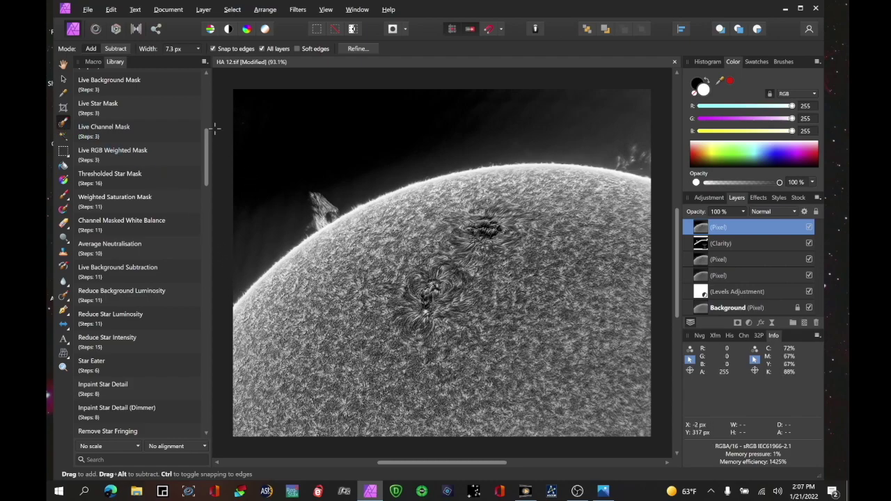
left_click(199, 49)
left_click(230, 62)
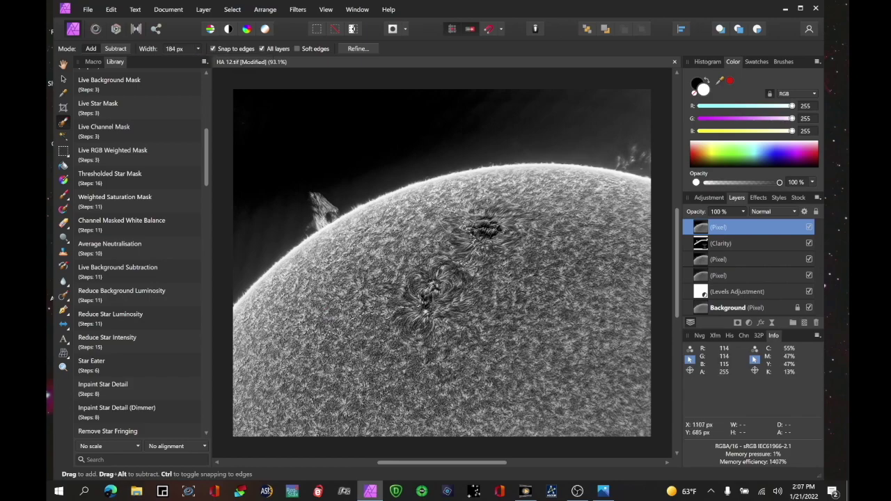
mouse_move(613, 225)
left_mouse_down()
mouse_move(653, 385)
mouse_move(543, 407)
mouse_move(542, 304)
mouse_move(588, 274)
mouse_move(578, 348)
mouse_move(460, 272)
mouse_move(449, 363)
mouse_move(456, 407)
mouse_move(446, 384)
mouse_move(421, 383)
mouse_move(383, 414)
mouse_move(278, 425)
mouse_move(259, 346)
mouse_move(410, 337)
mouse_move(294, 375)
mouse_move(253, 332)
mouse_move(272, 316)
mouse_move(240, 301)
mouse_move(302, 243)
left_mouse_up()
left_click_drag(339, 213, 361, 211)
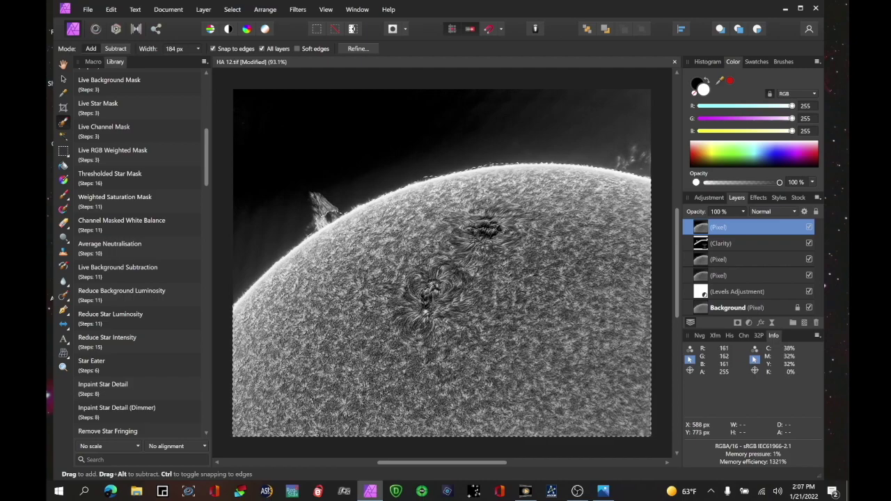
Step: Add the large prominence on the left limb to the selection with a 42.6 px brush, and its faint outer part with 26.2 px
key("ctrl+2")
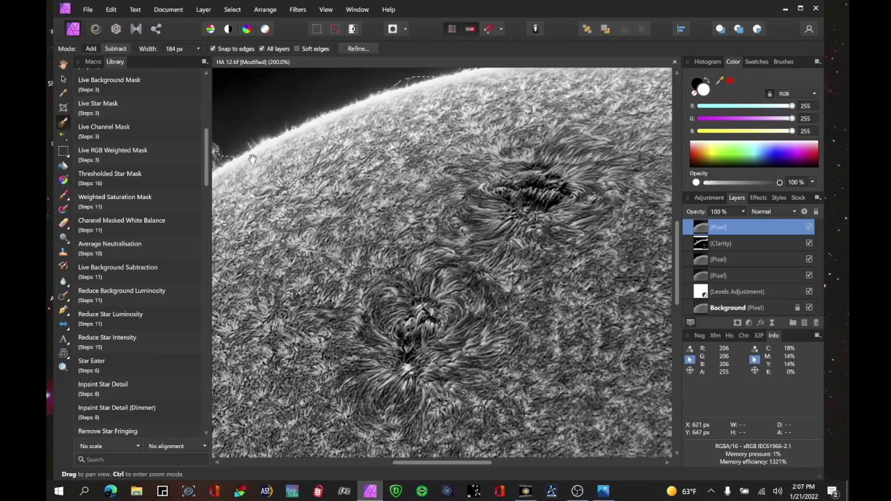
left_click_drag(301, 211, 474, 318)
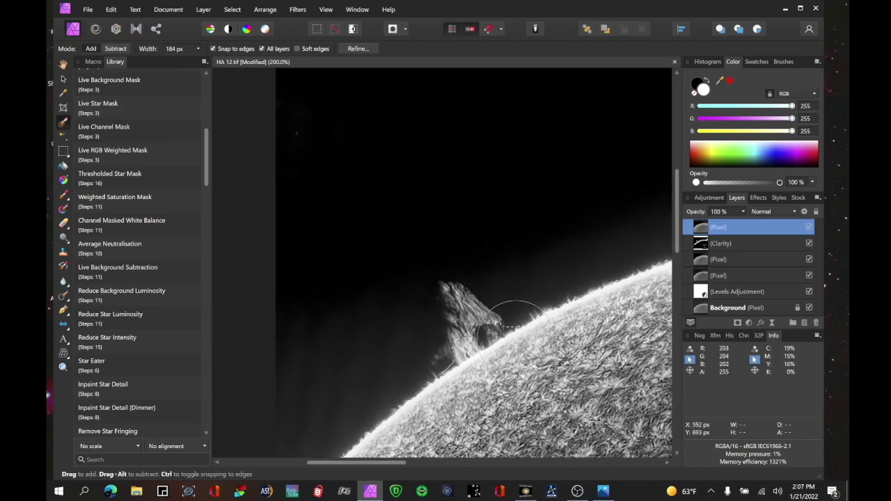
key("bracketleft")
key("bracketleft")
key("bracketleft")
key("bracketleft")
key("bracketleft")
key("bracketleft")
mouse_move(477, 330)
left_mouse_down()
mouse_move(447, 368)
mouse_move(461, 329)
mouse_move(424, 391)
mouse_move(460, 332)
mouse_move(452, 296)
left_mouse_up()
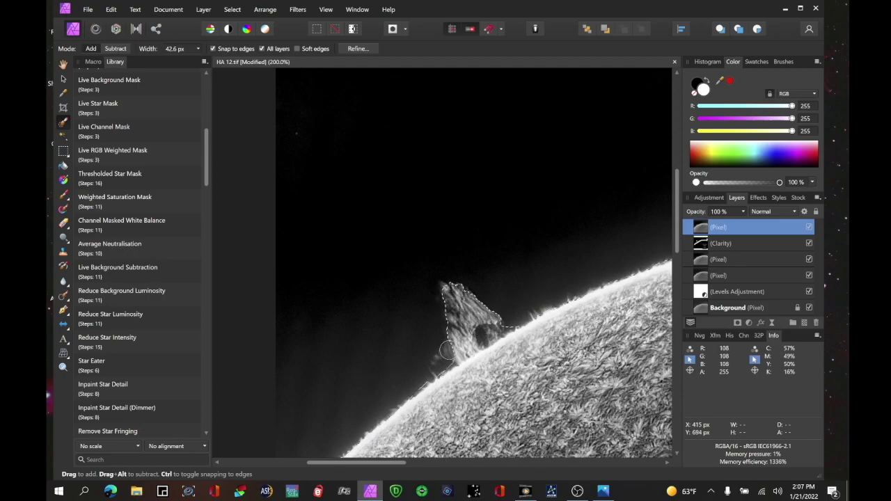
key("bracketleft")
key("bracketleft")
key("bracketleft")
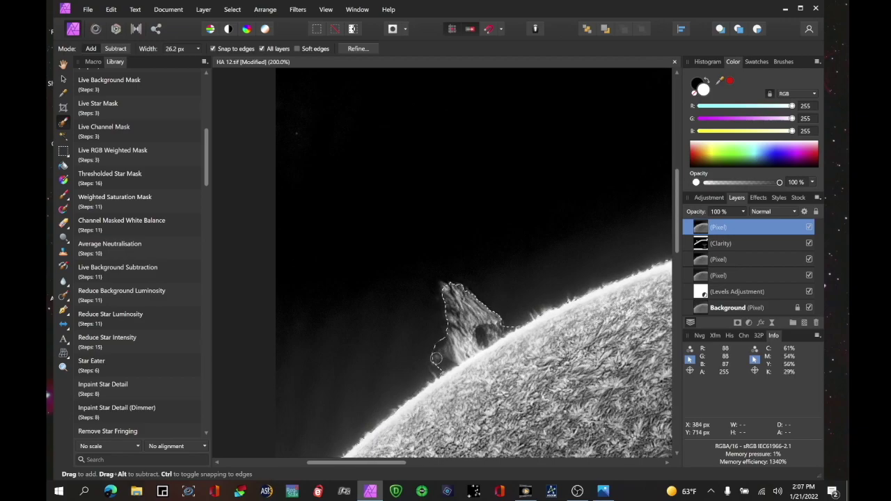
Step: Subtract the excess sky at the base of the left prominence from the selection with a 16.1 px brush
left_click(116, 49)
key("bracketleft")
key("bracketleft")
key("bracketleft")
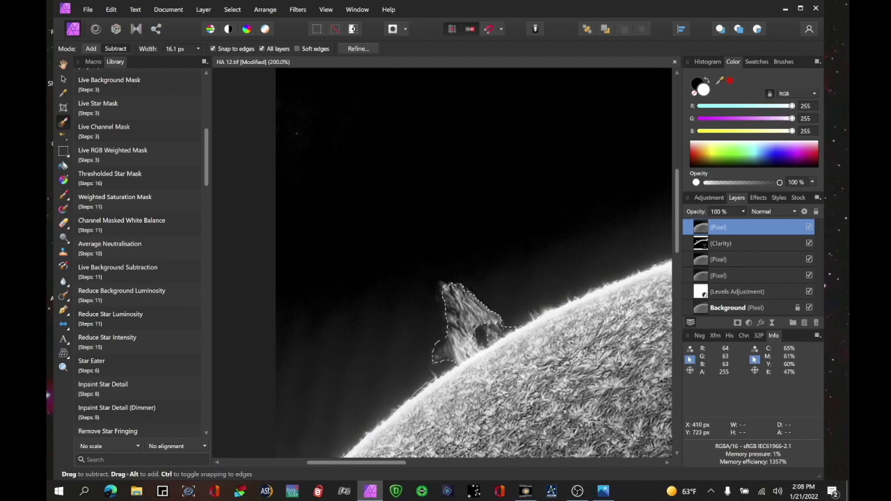
Step: Add the missed limb edge and the prominences near the right image border to the selection with the 16.1 px brush
key("space")
left_click_drag(568, 264, 359, 338)
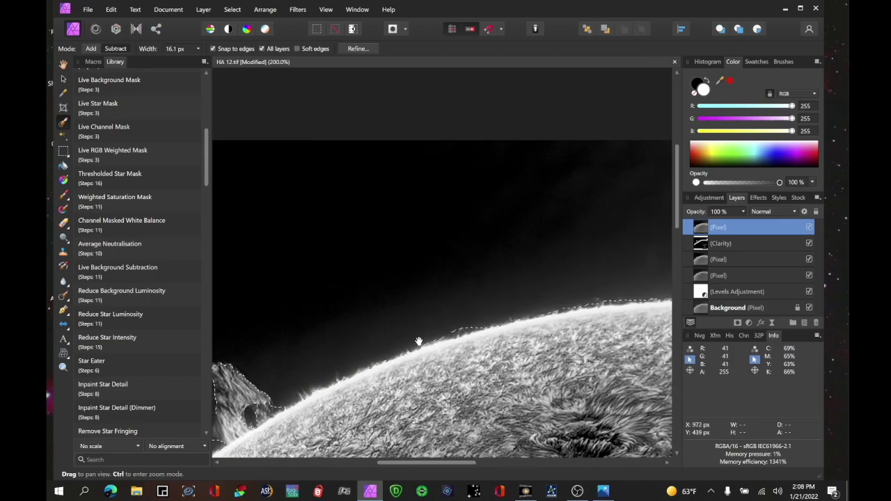
left_click(91, 48)
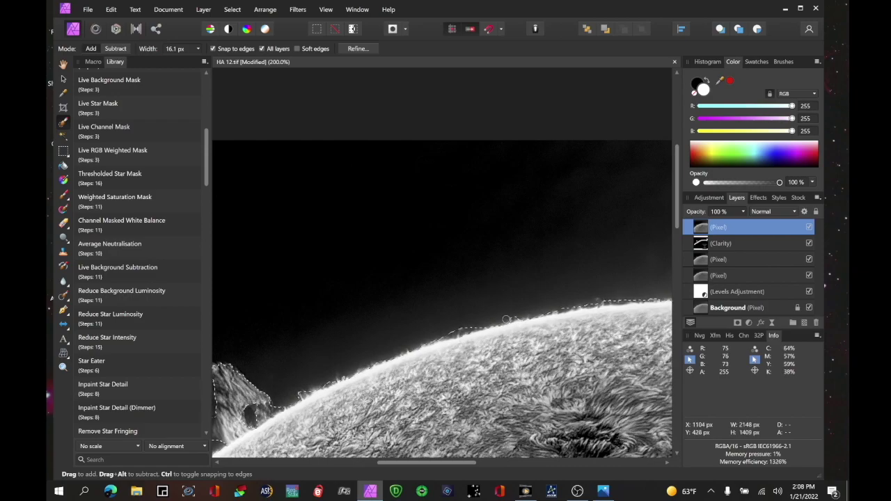
left_click_drag(577, 302, 216, 317)
left_click_drag(613, 299, 354, 301)
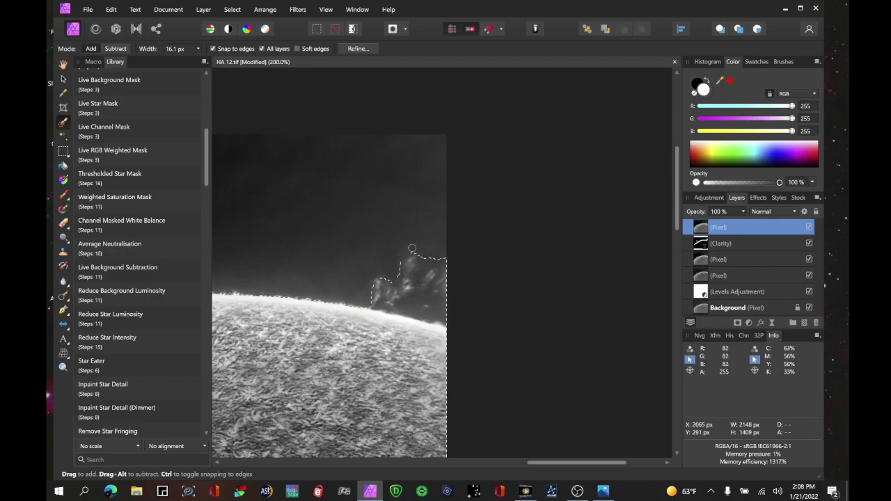
Step: Subtract the dark sky gaps between the right-hand prominences from the selection with an 11.6 px brush
left_click(115, 48)
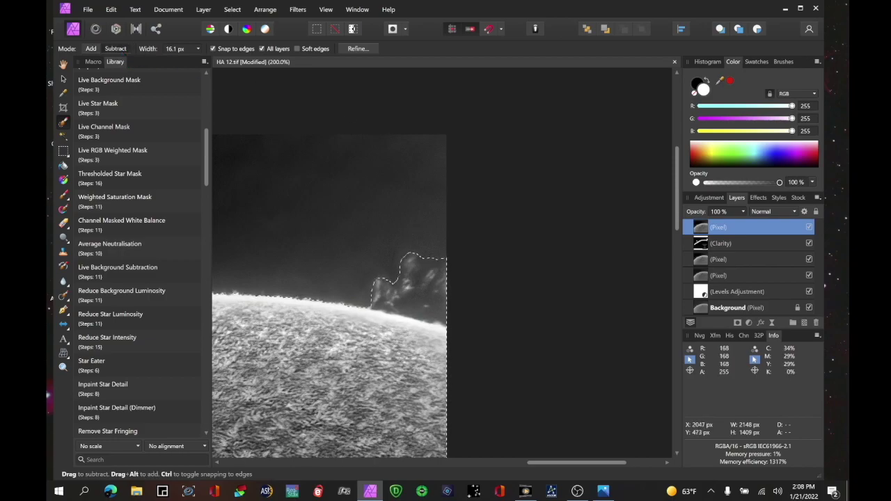
key("bracketleft")
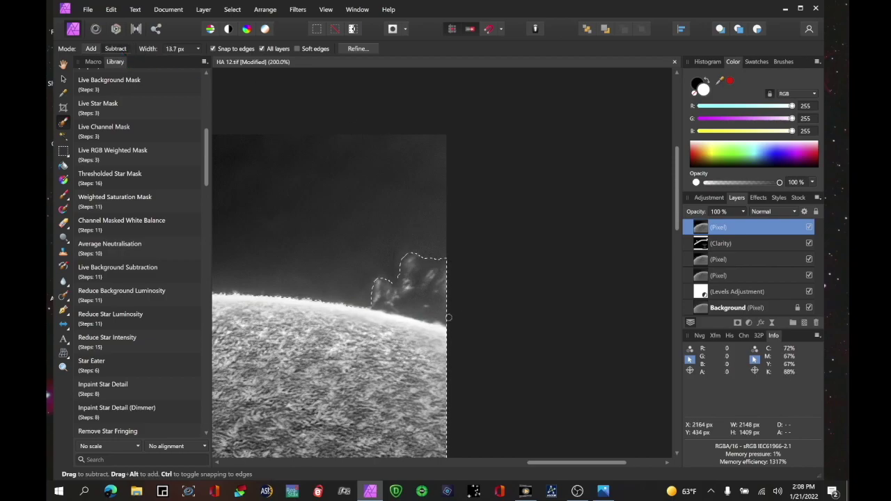
key("bracketleft")
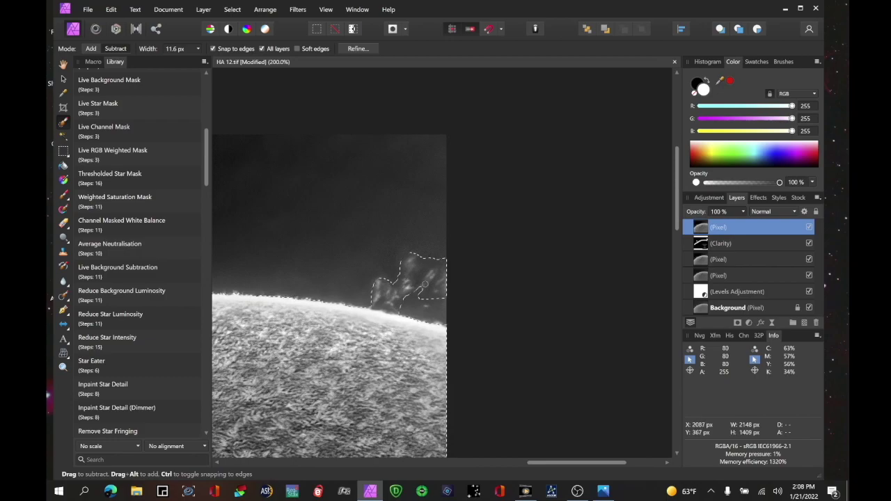
left_click_drag(424, 259, 432, 278)
Step: Add the small detached bright patches beside the right prominences to the selection, and invert it to cover the sky
left_click(94, 49)
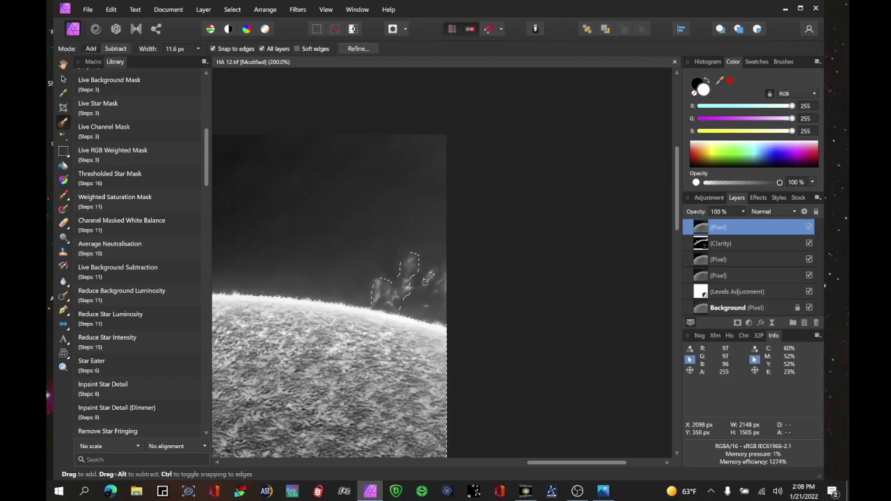
left_click(430, 280)
left_click(443, 279)
key("ctrl+plus")
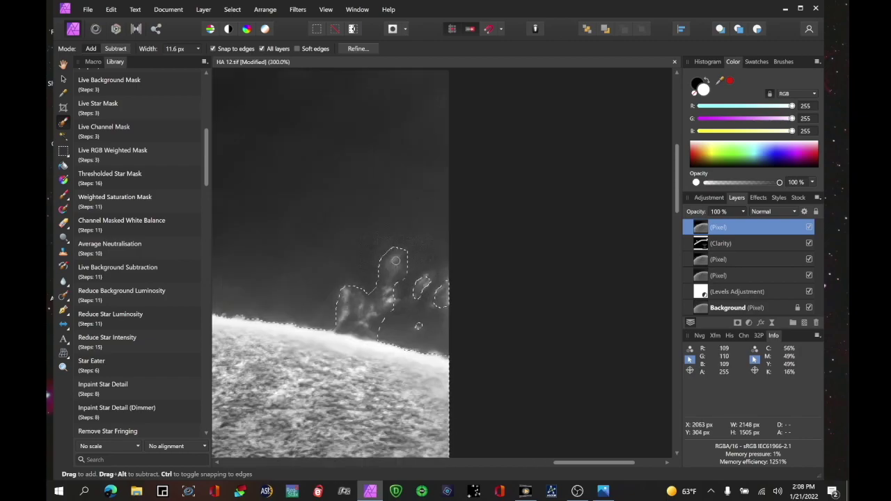
key("ctrl+0")
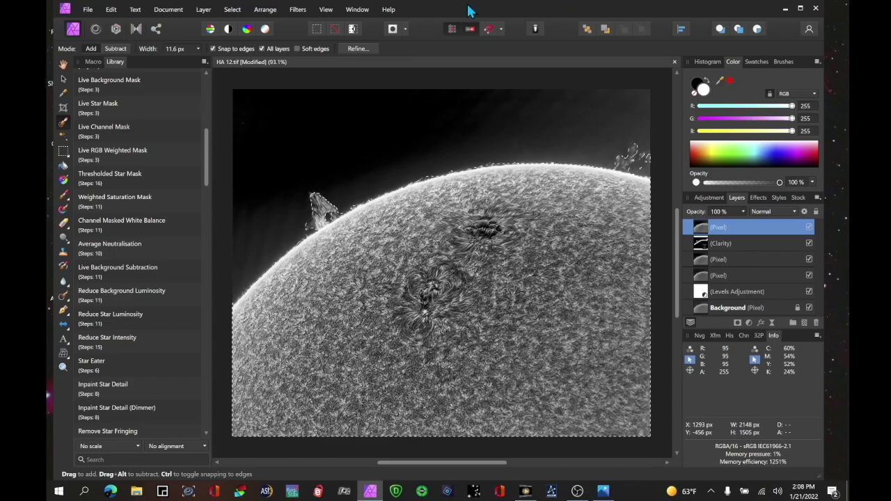
left_click(231, 10)
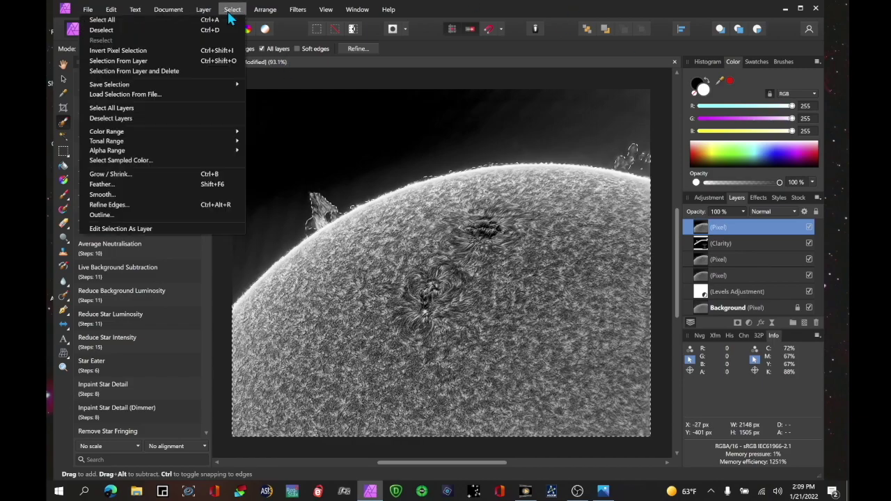
left_click(224, 52)
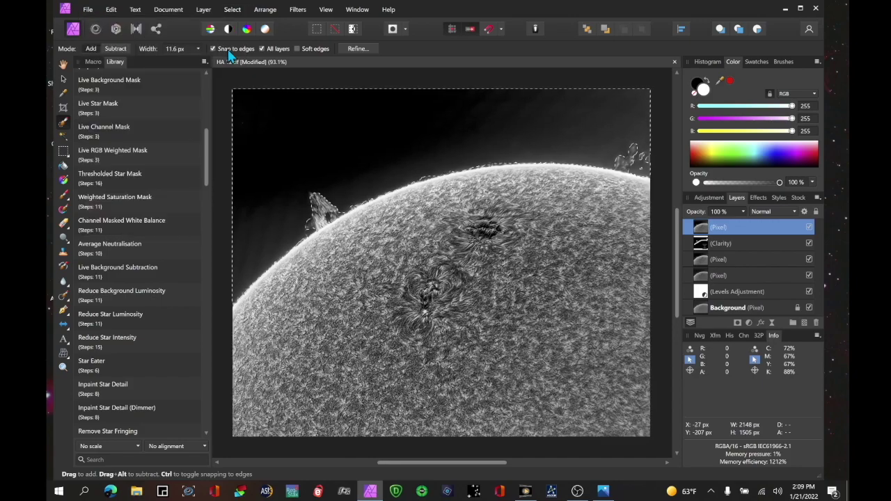
key("ctrl+u")
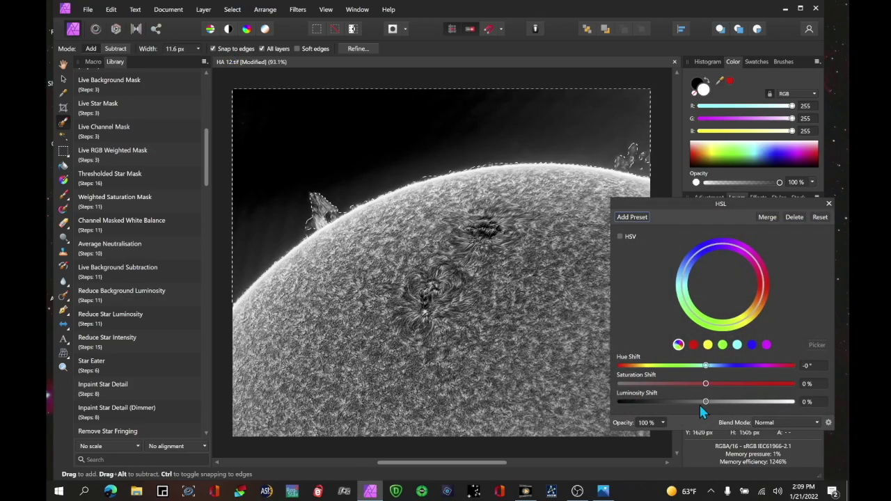
left_click_drag(706, 402, 648, 404)
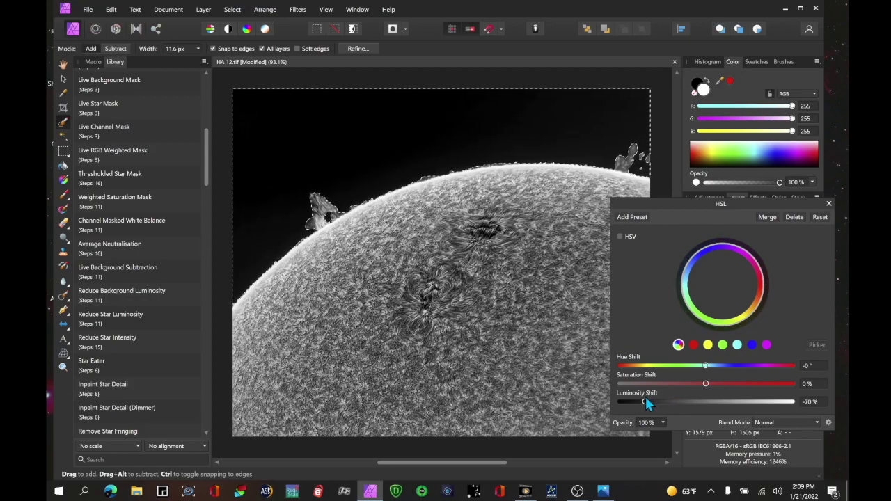
left_click_drag(646, 401, 645, 402)
left_click_drag(648, 402, 677, 402)
left_click(709, 407)
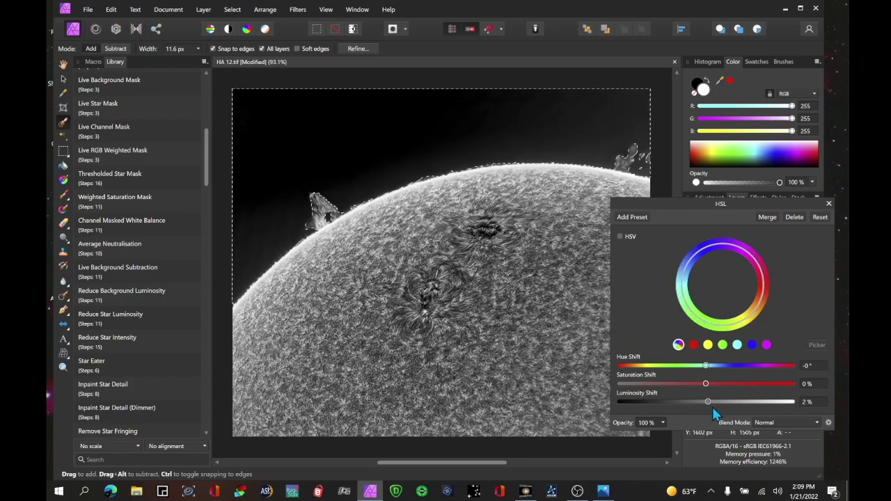
left_click(795, 216)
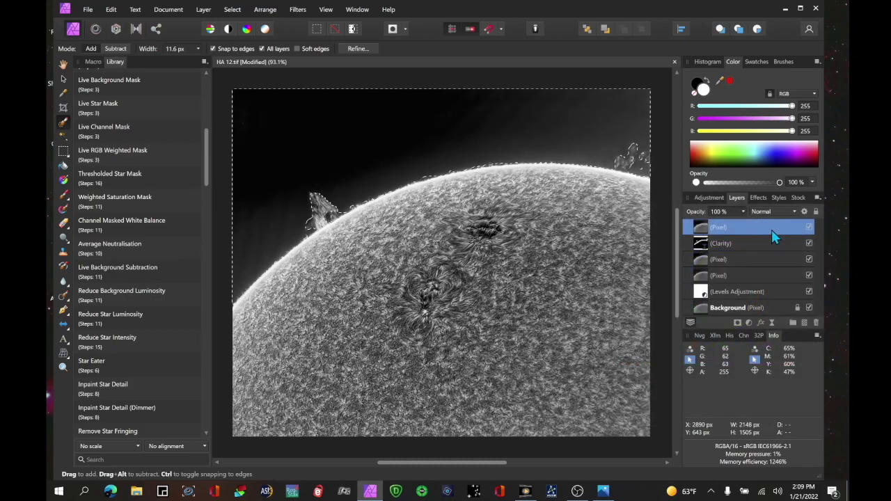
Step: Feather the sky selection with a 44 px radius
left_click(231, 10)
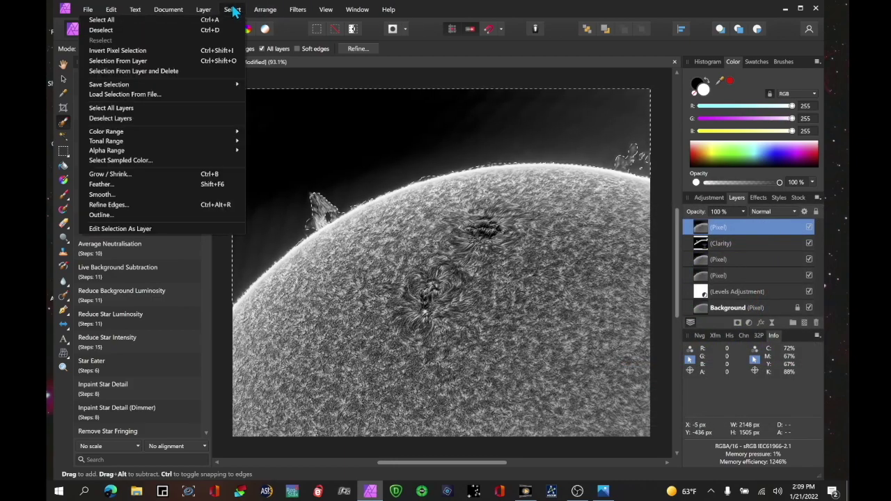
left_click(209, 184)
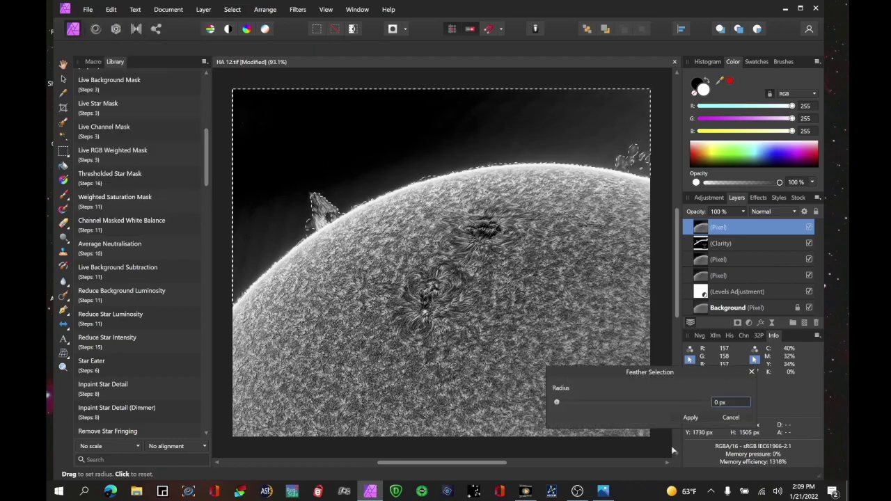
left_click(719, 403)
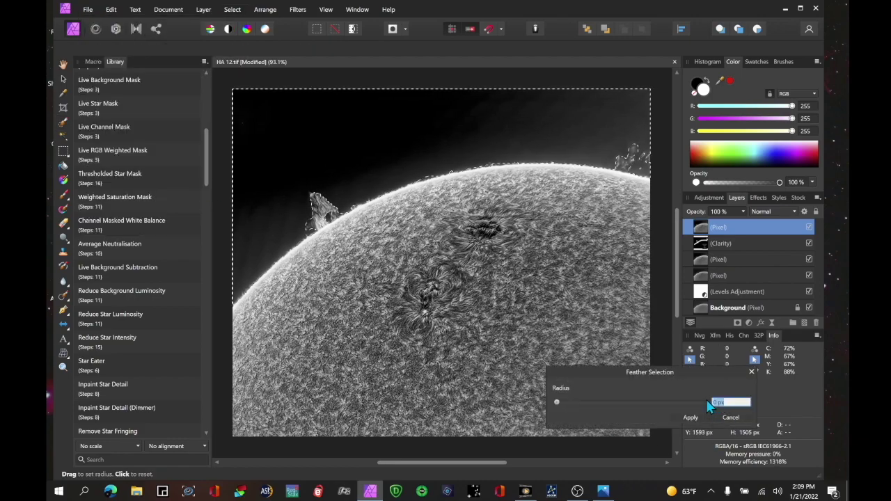
type("44")
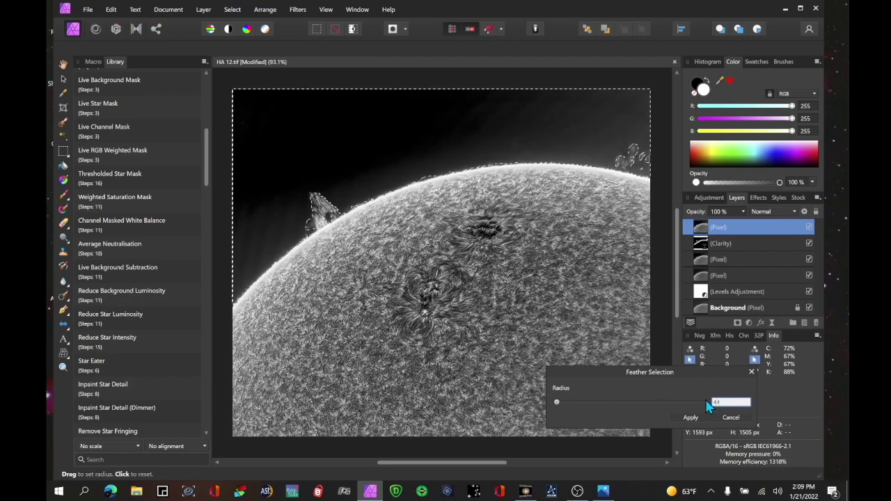
key("Return")
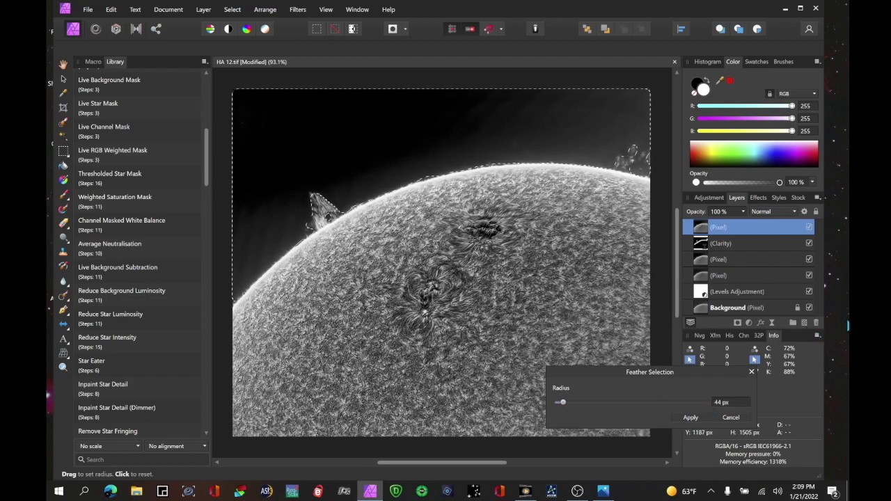
left_click(690, 419)
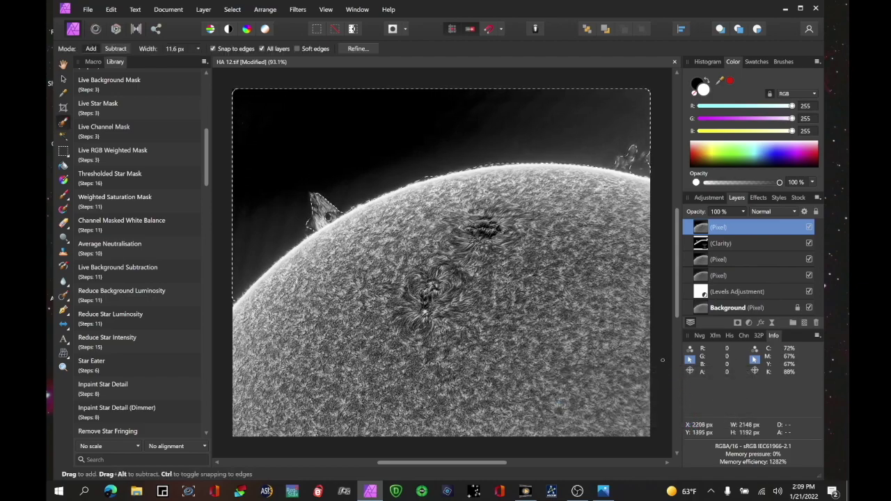
Step: Add an HSL adjustment to the feathered sky with a luminosity shift of -63%, and deselect
key("ctrl+u")
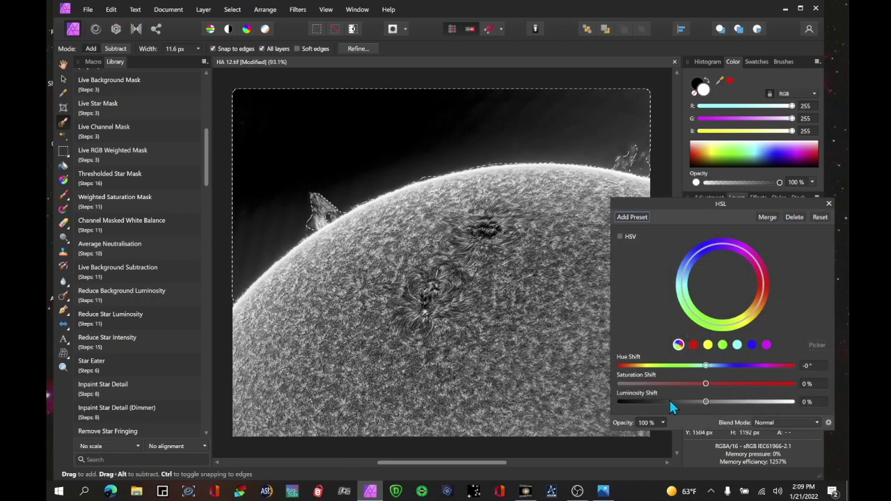
left_click_drag(703, 404, 657, 401)
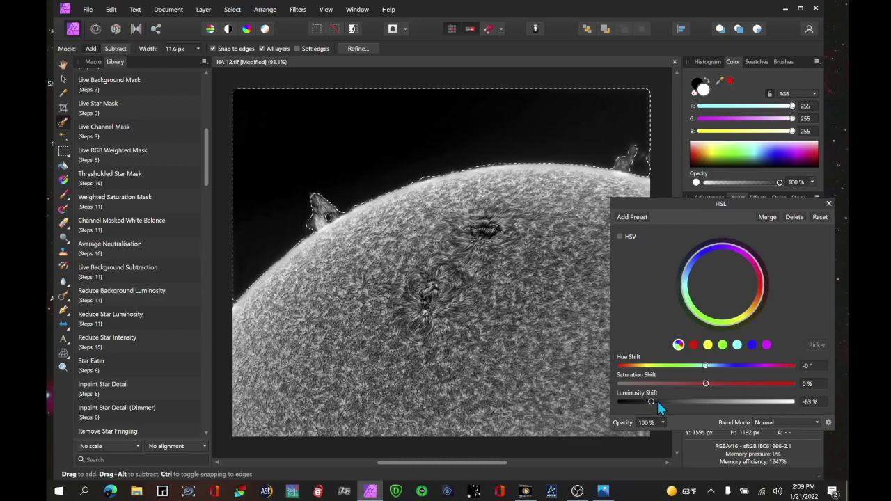
left_click(828, 204)
key("ctrl+d")
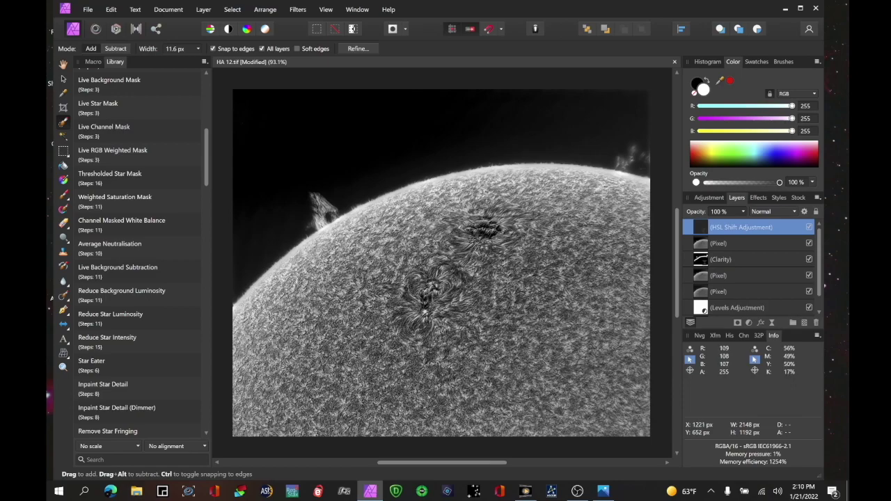
Step: Add a Curves adjustment and raise the red channel's shadows with a point at about X 0.179, Y 0.414
key("ctrl+m")
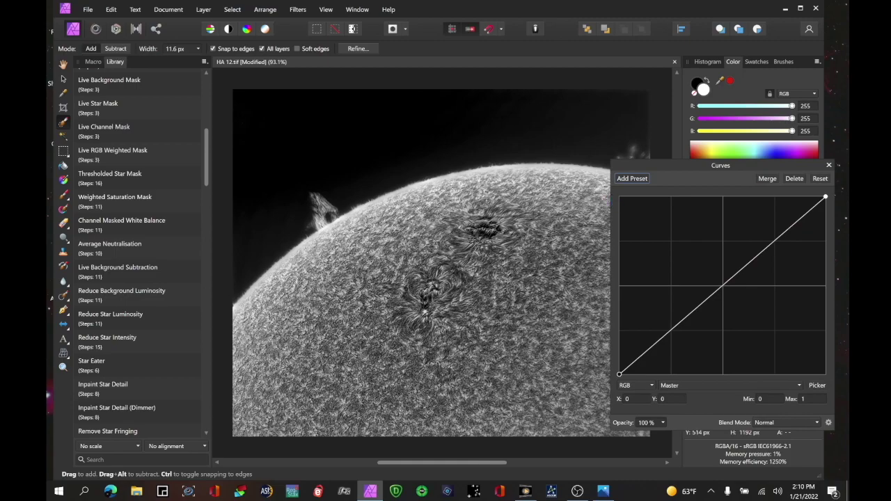
left_click(691, 385)
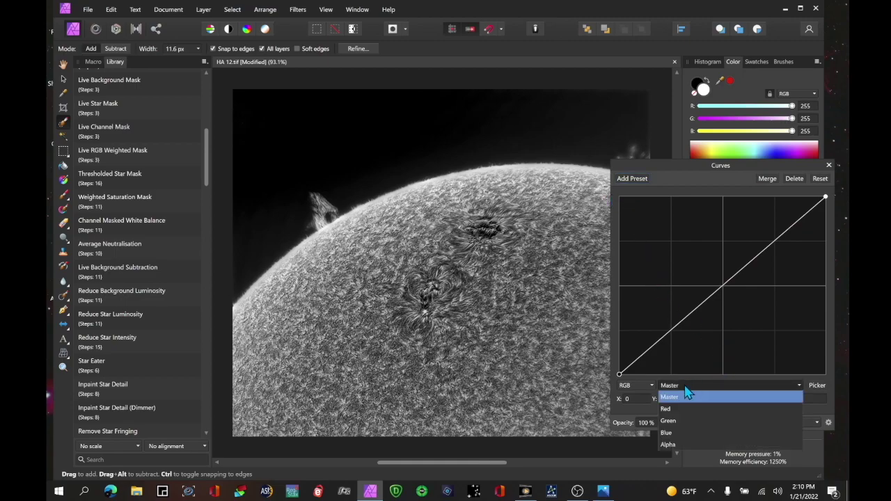
left_click(687, 409)
left_click(700, 305)
left_click_drag(667, 280, 656, 303)
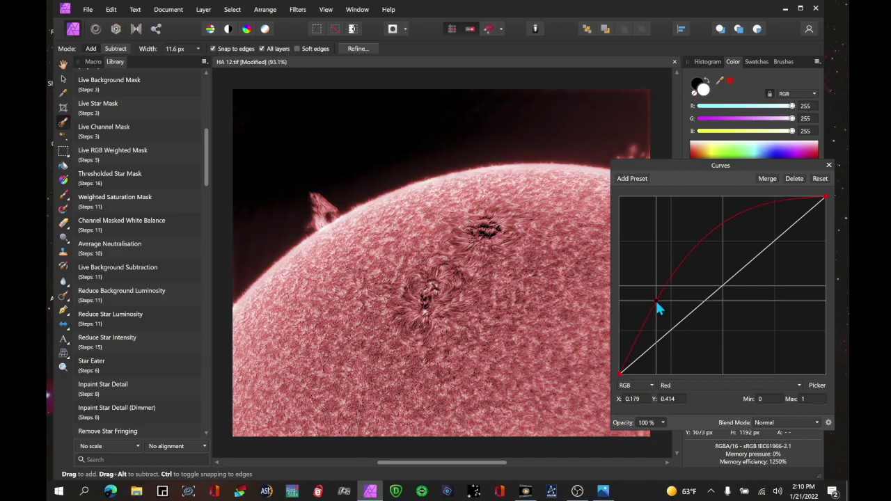
Step: Lower the blue channel's midtones in the curve with a point at about X 0.517, Y 0.187
left_click(717, 385)
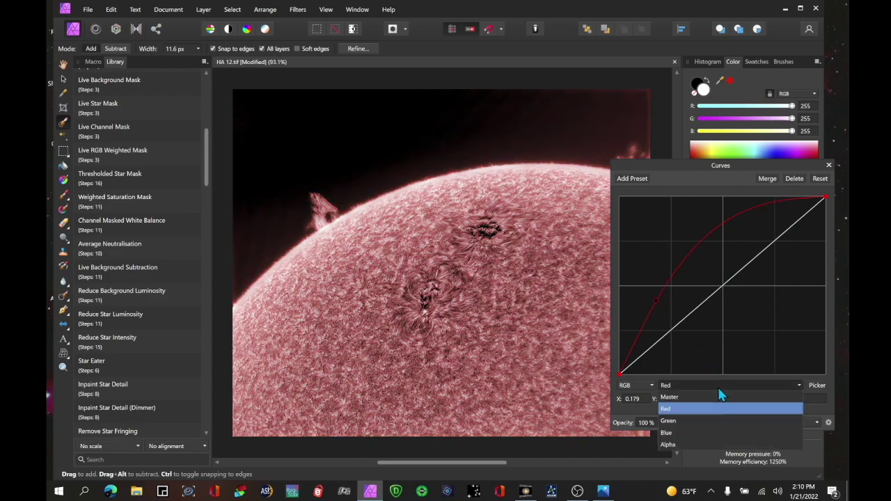
left_click(713, 430)
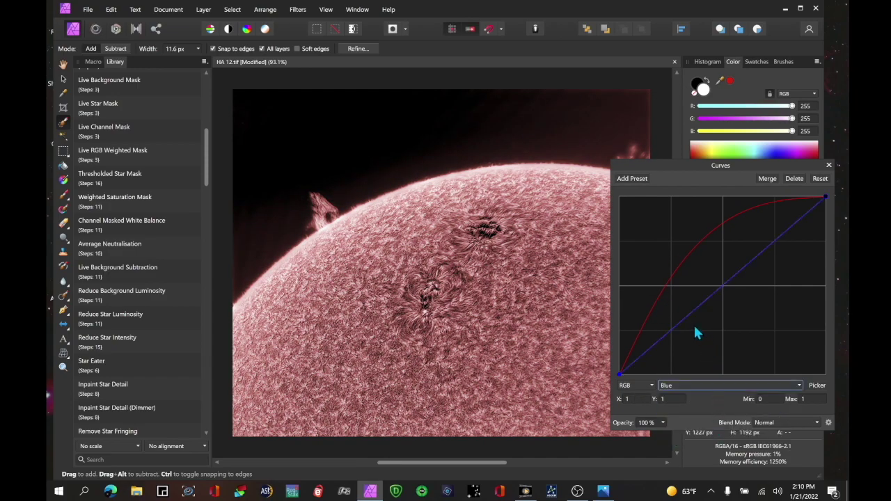
left_click_drag(690, 316, 725, 341)
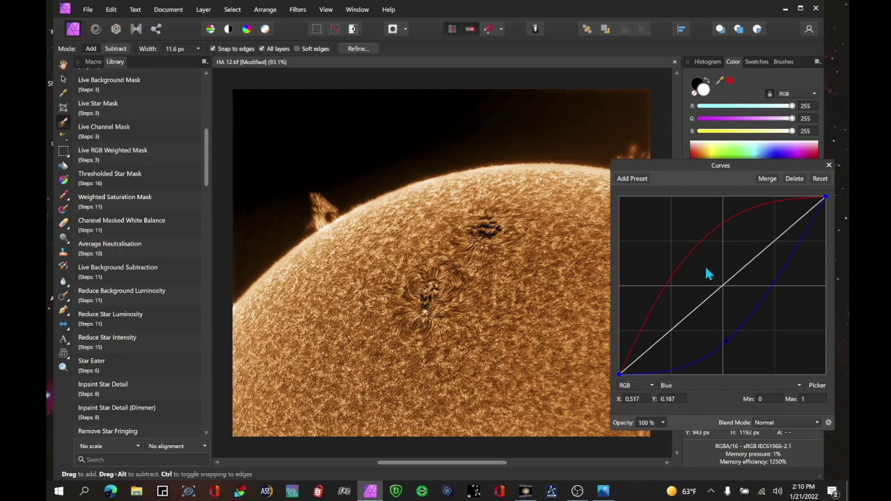
Step: Shape the green channel into an S-curve with points at about X 0.7, Y 0.766 and X 0.323, Y 0.249
left_click(725, 385)
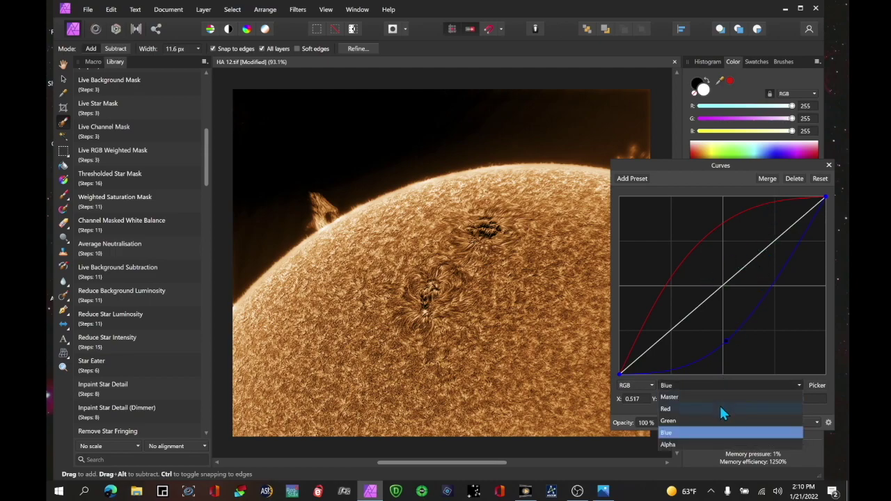
left_click(720, 409)
left_click(724, 385)
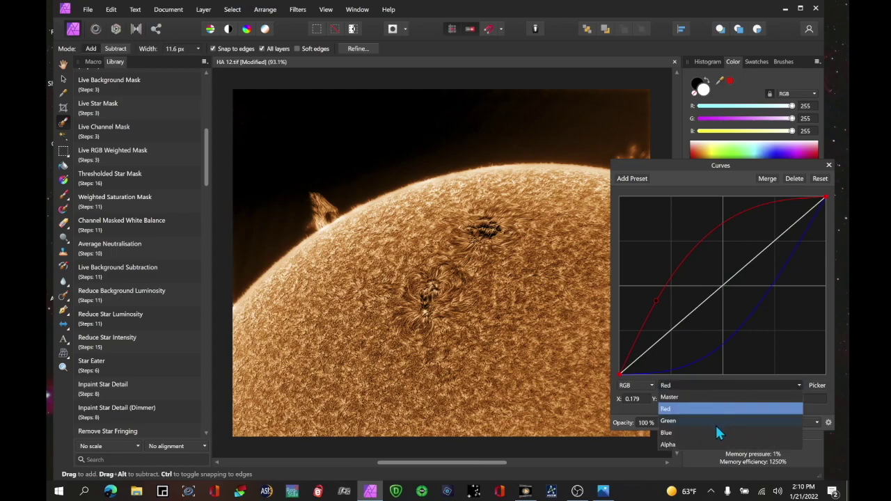
left_click(714, 421)
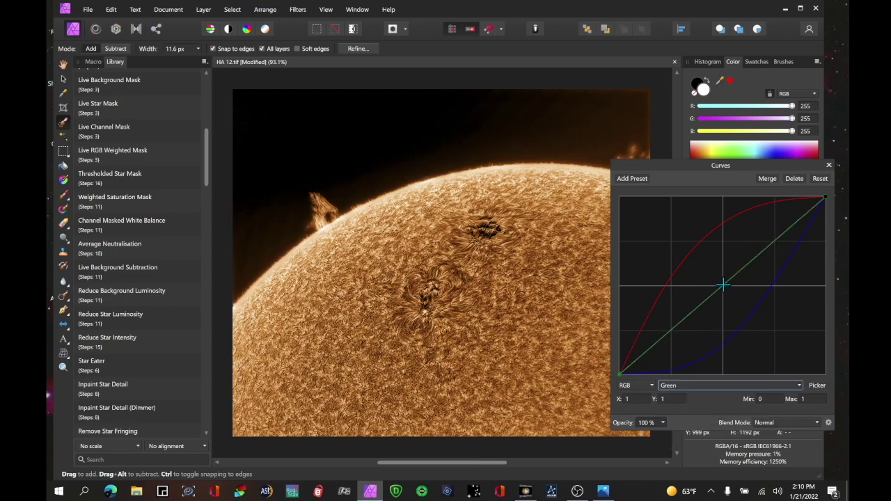
left_click(771, 242)
left_click_drag(773, 244, 758, 236)
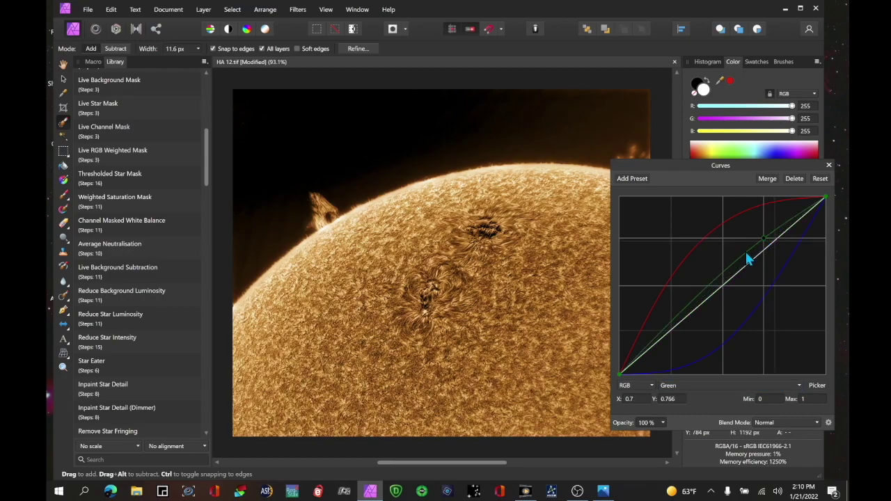
left_click_drag(674, 317, 686, 331)
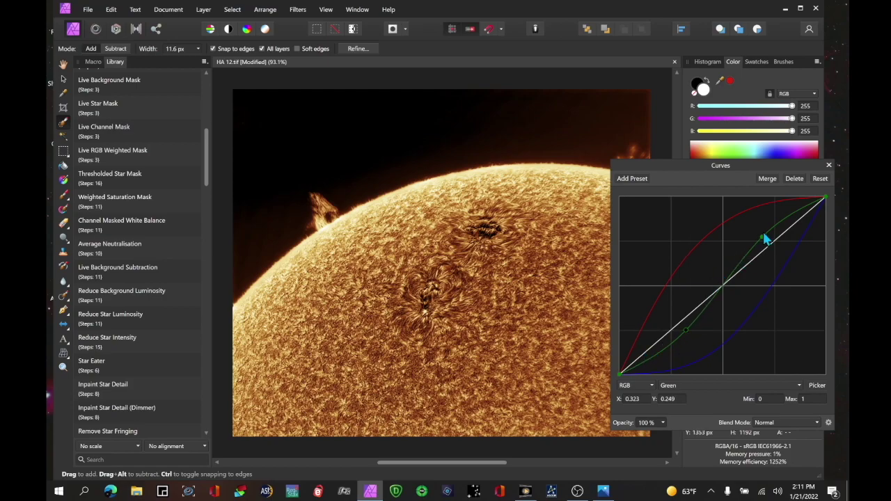